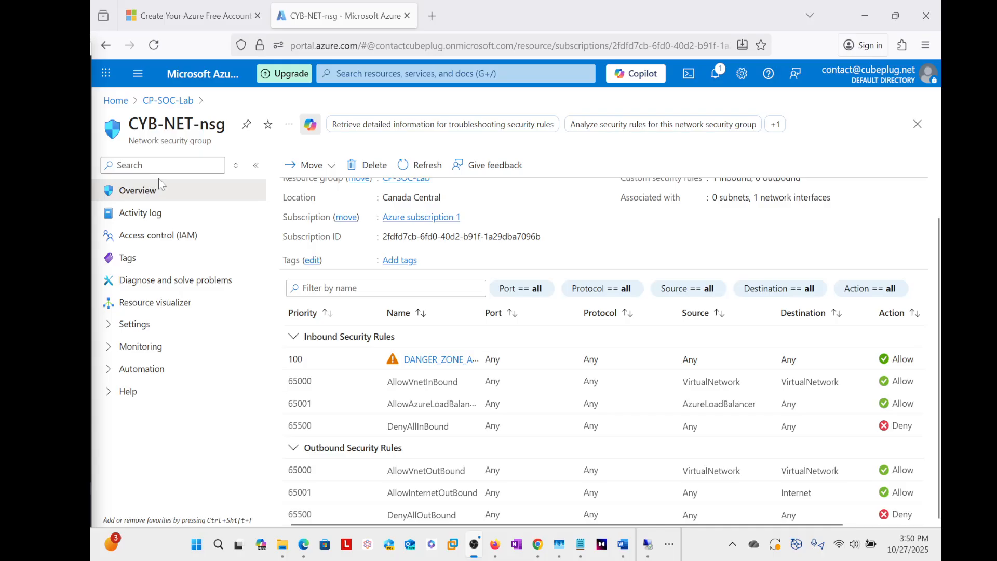
Step: Open the overview of the CYB-NET virtual machine from the CP-SOC-Lab resource group
left_click(178, 103)
left_click(178, 102)
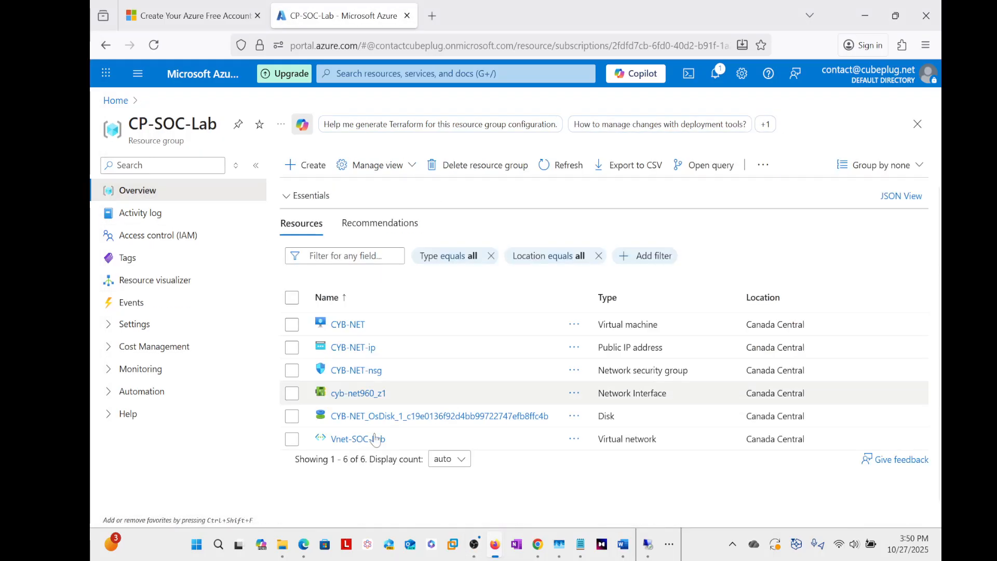
left_click(352, 329)
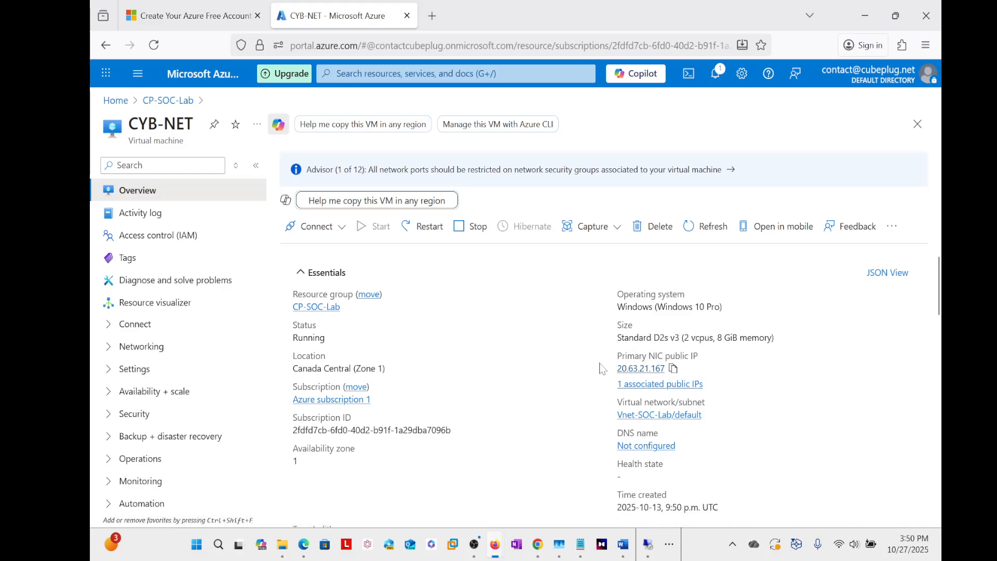
Step: Switch to the virtual machine's Remote Desktop session and browse the newest and oldest event ID 4625 entries in the filtered Security log
mouse_move(649, 545)
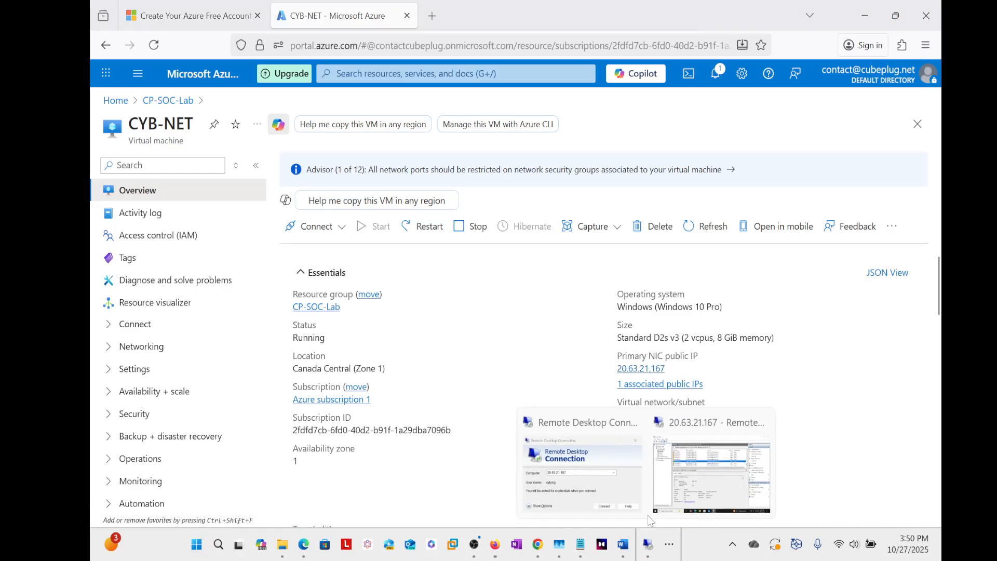
left_click(699, 479)
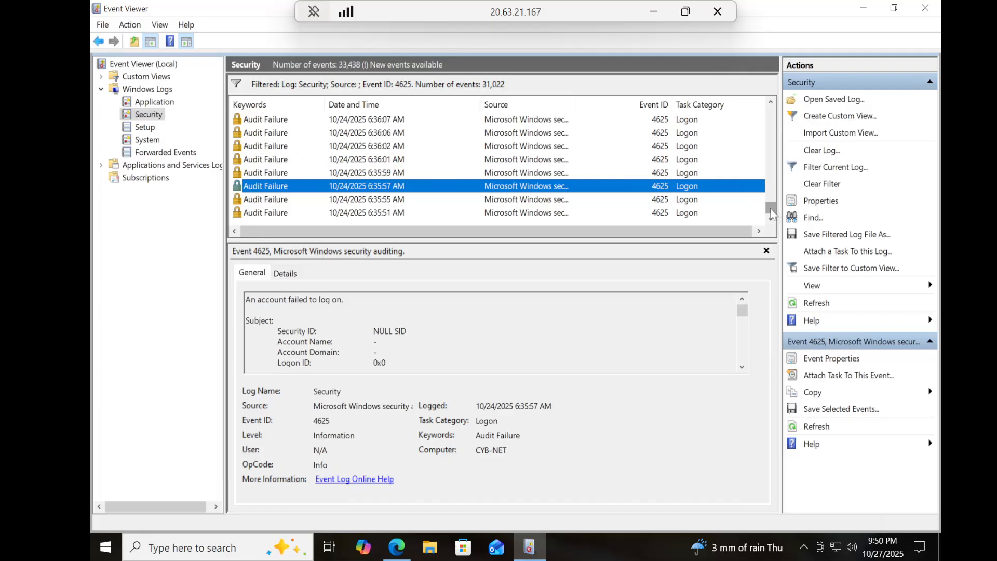
left_click_drag(771, 213, 773, 101)
left_click(405, 187)
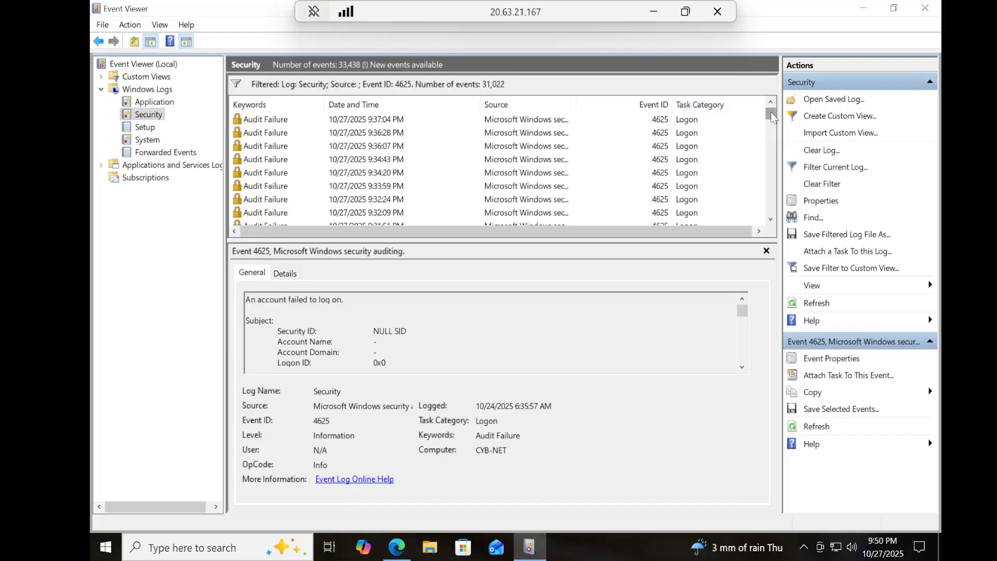
left_click_drag(772, 116, 771, 207)
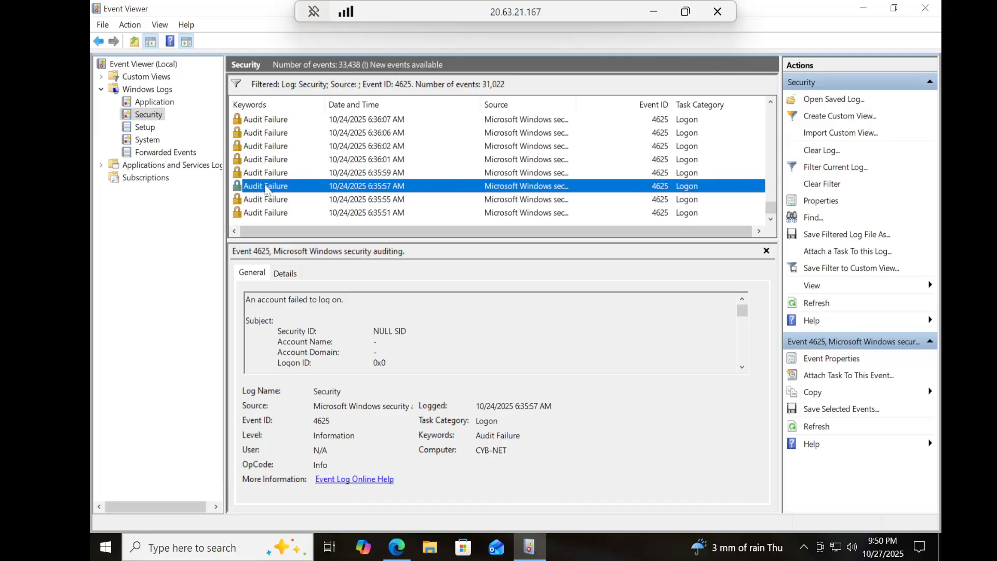
Step: Examine the 10/24/2025 6:36:01 AM audit failure's targeted account and network information, and highlight its source network address
left_click(281, 160)
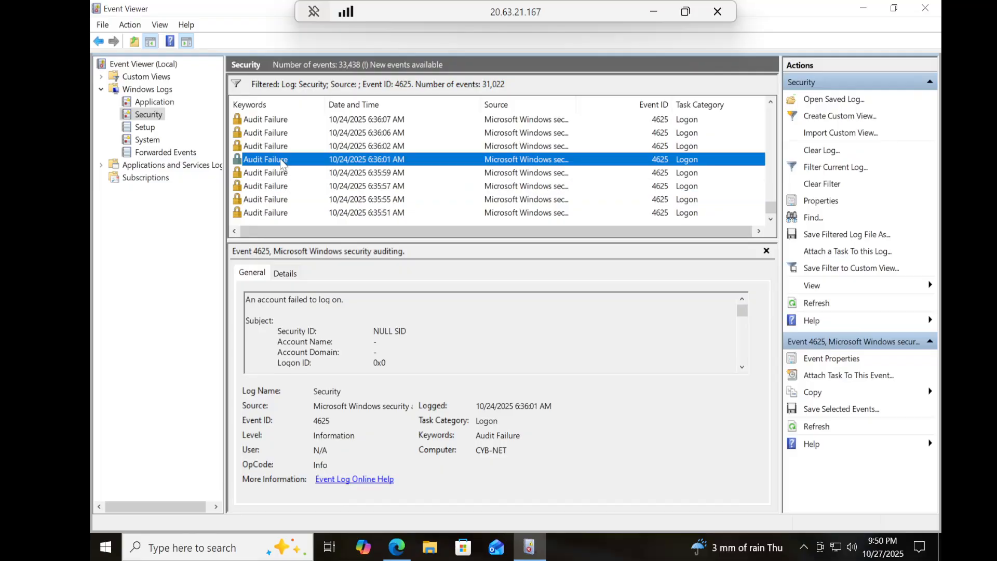
left_click(395, 335)
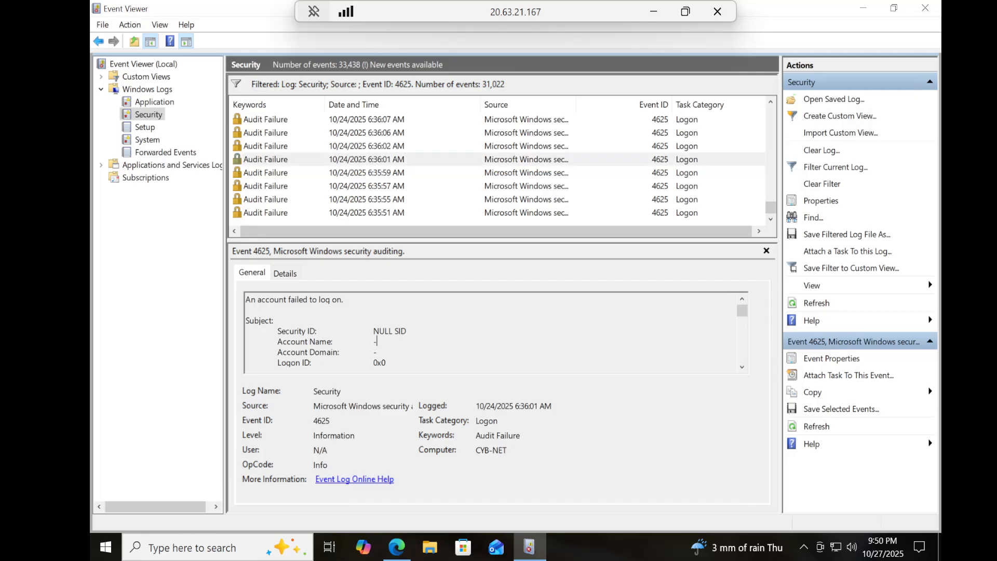
scroll(395, 335, "down", 3)
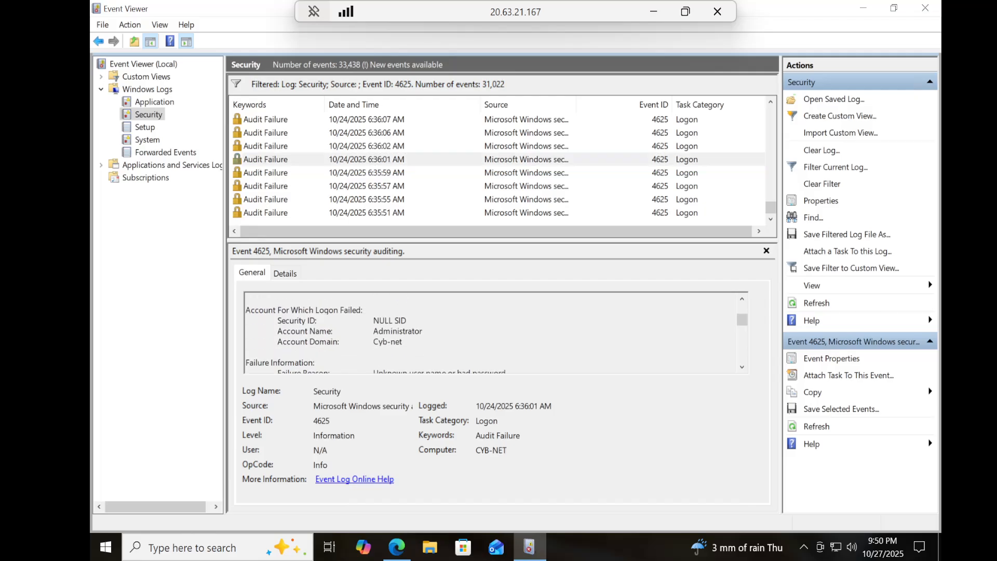
left_click_drag(742, 319, 744, 338)
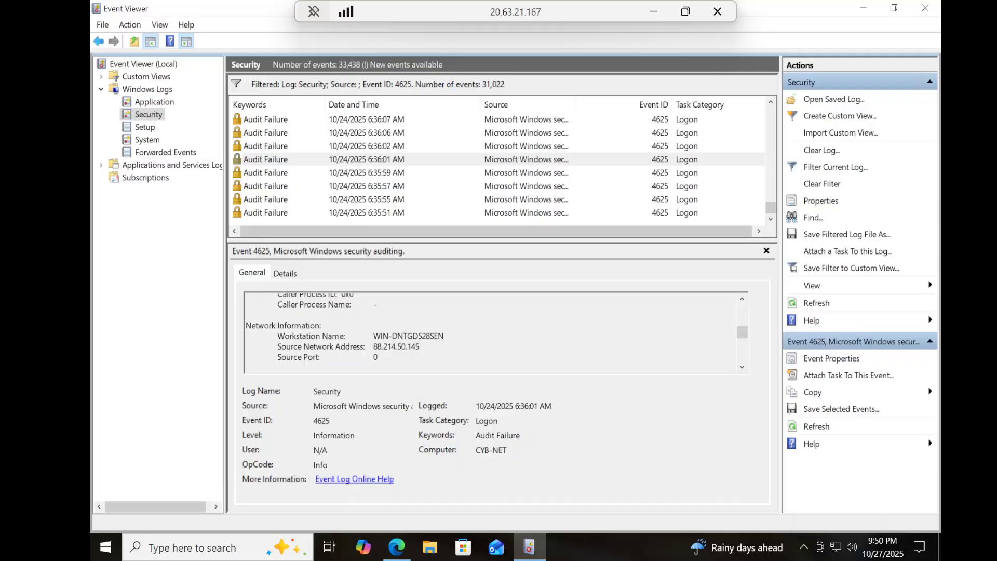
left_click_drag(444, 335, 374, 347)
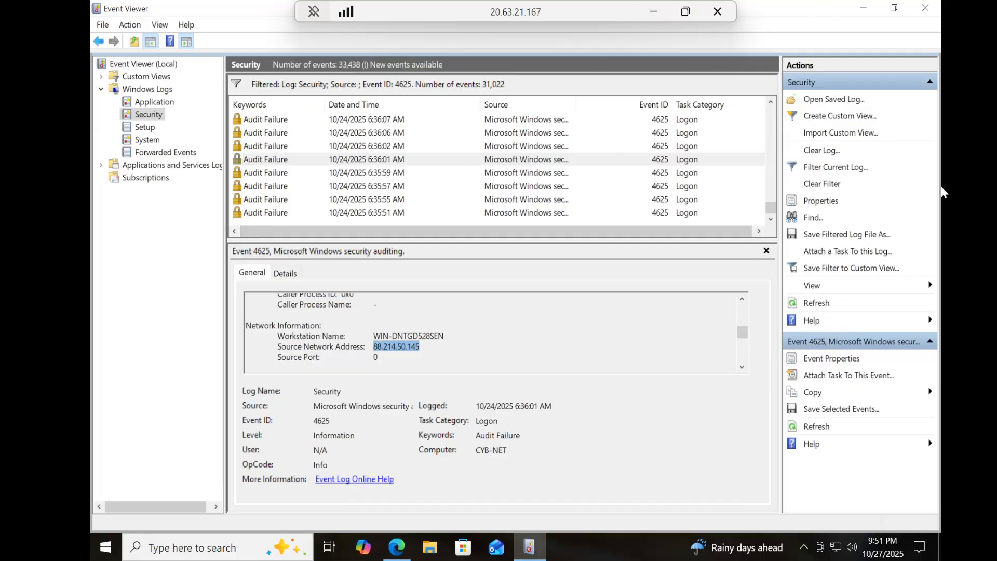
Step: Return to the Azure portal, find the Log Analytics workspaces service and start creating a new workspace
left_click(654, 14)
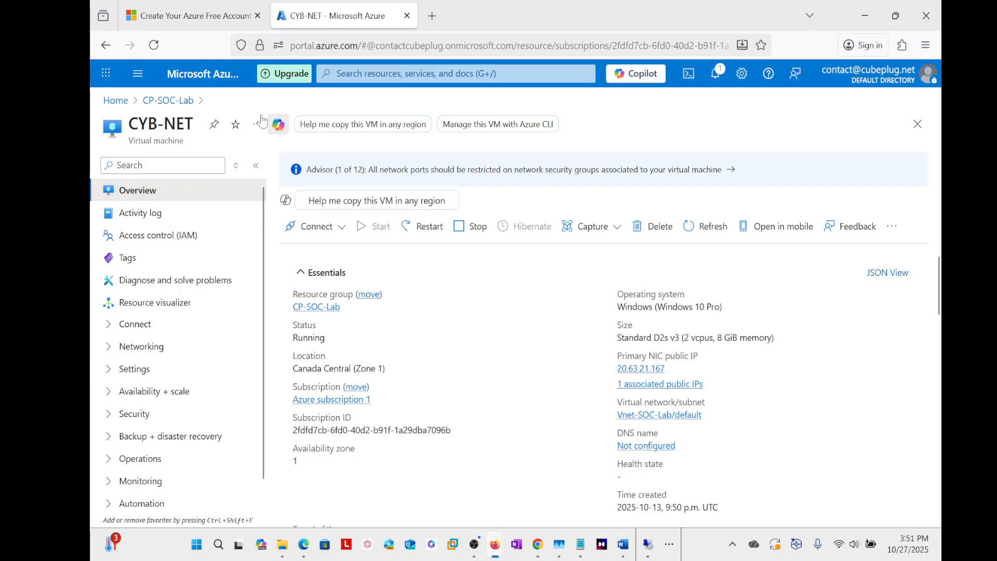
left_click(344, 74)
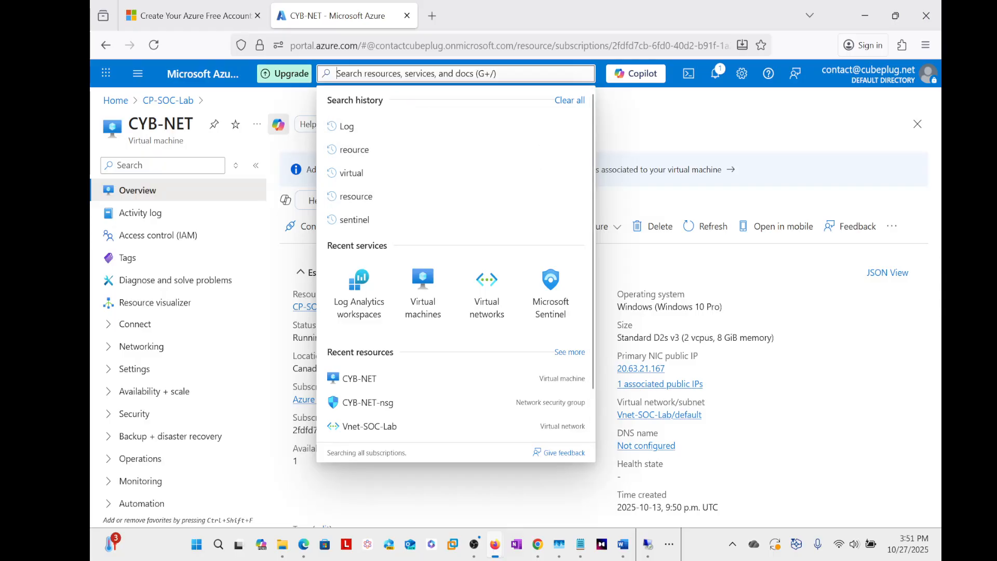
type("lo")
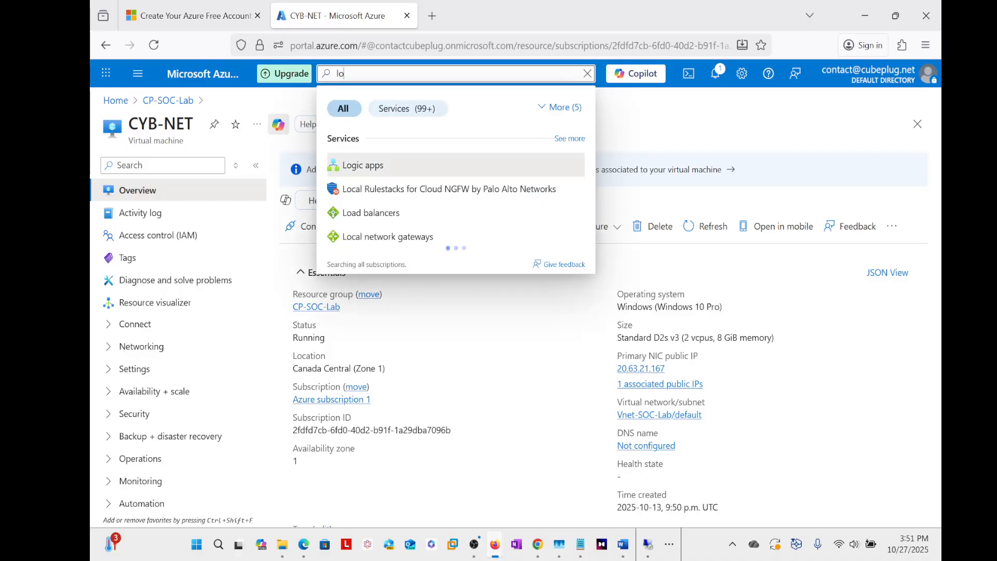
type("g")
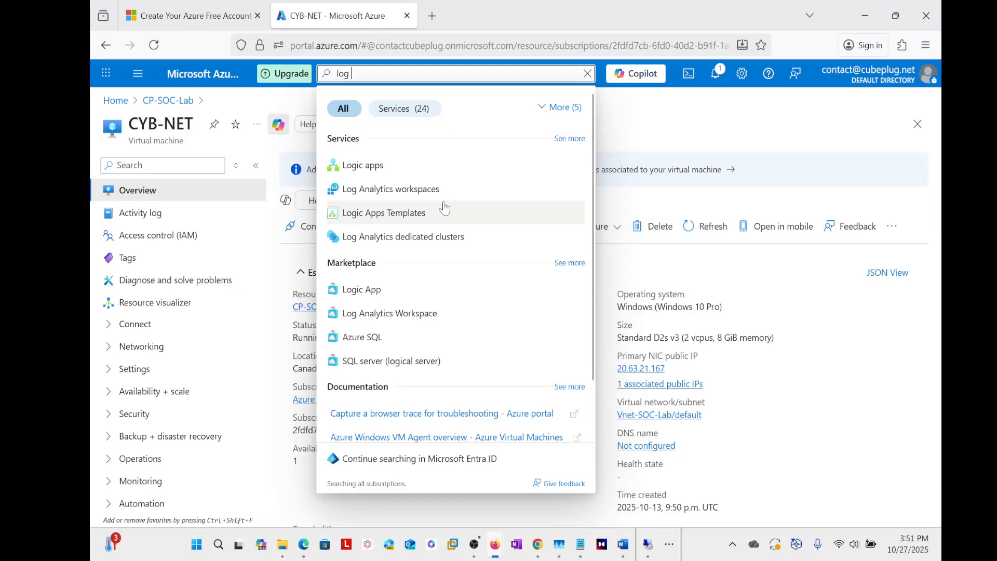
left_click(399, 198)
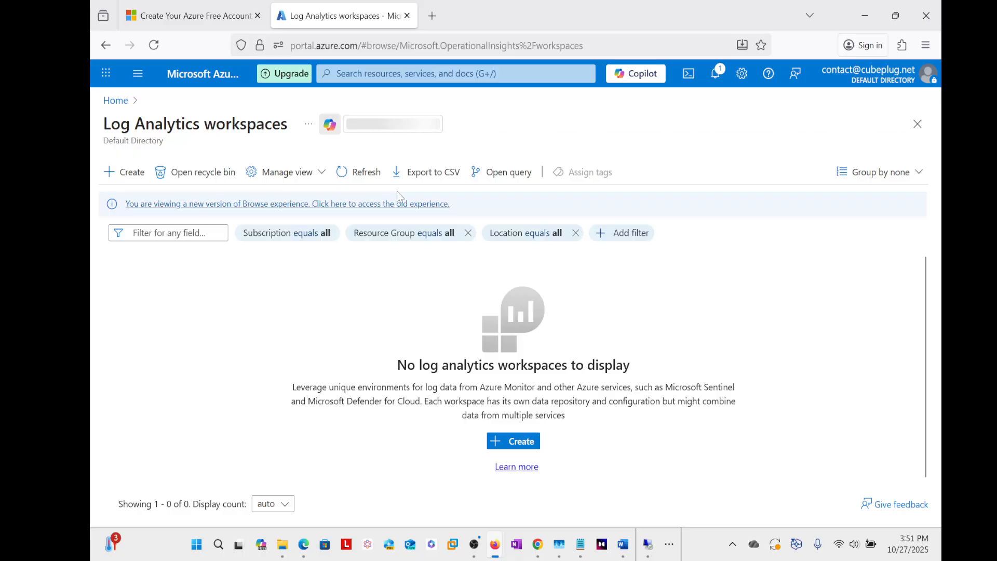
left_click(519, 444)
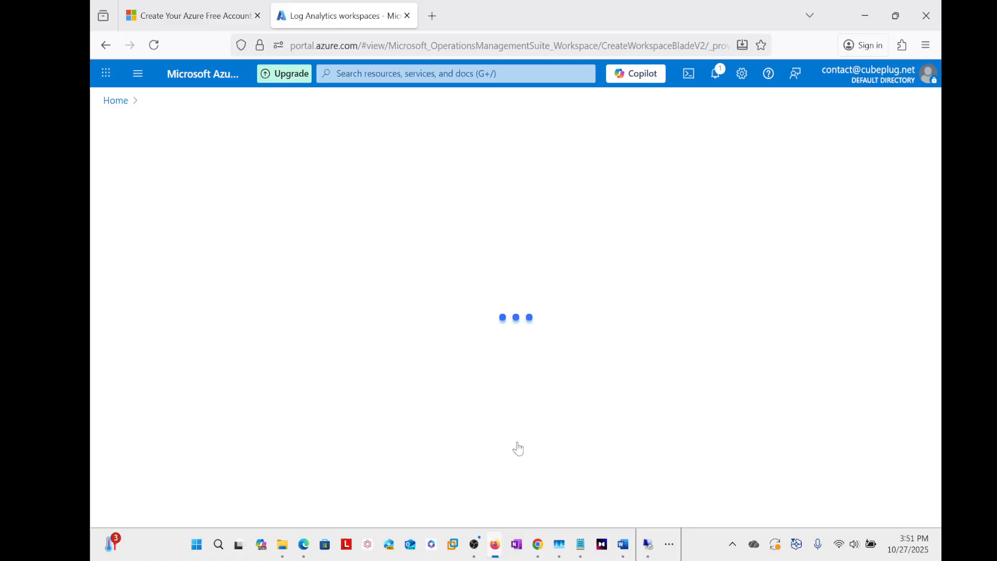
Step: Assign the new workspace to Azure subscription 1 and the CP-SOC-Lab resource group
scroll(390, 302, "down", 2)
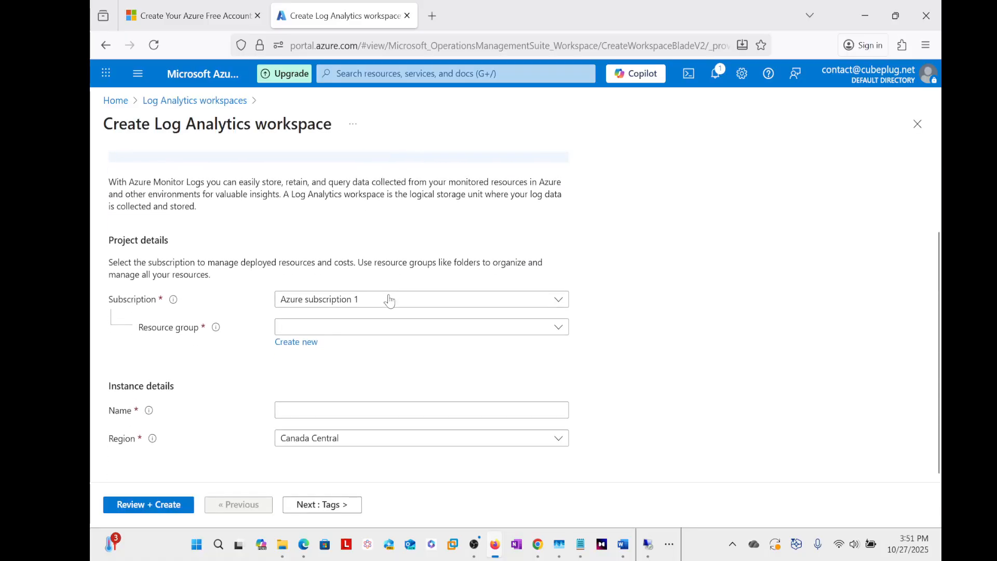
left_click(488, 304)
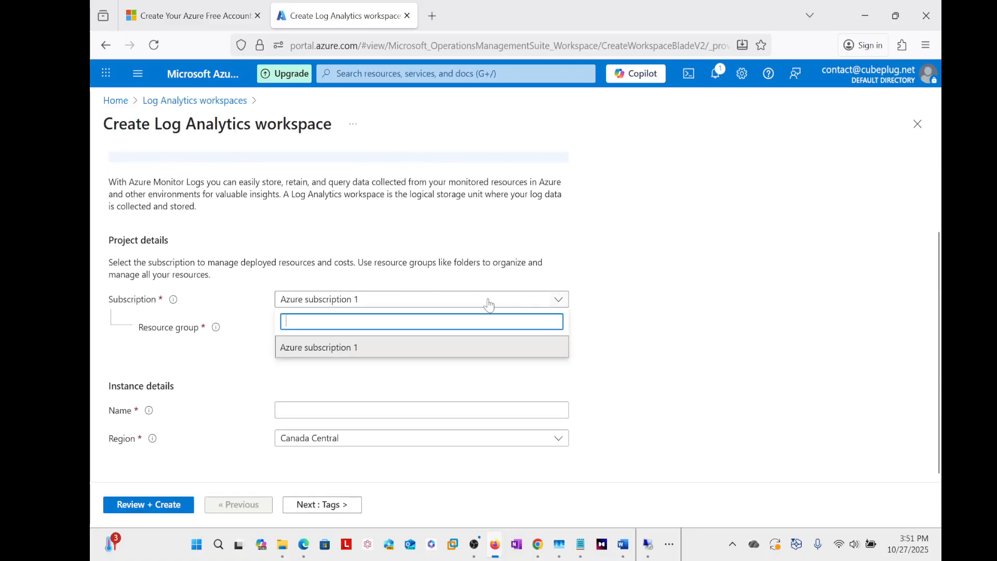
left_click(356, 348)
left_click(363, 327)
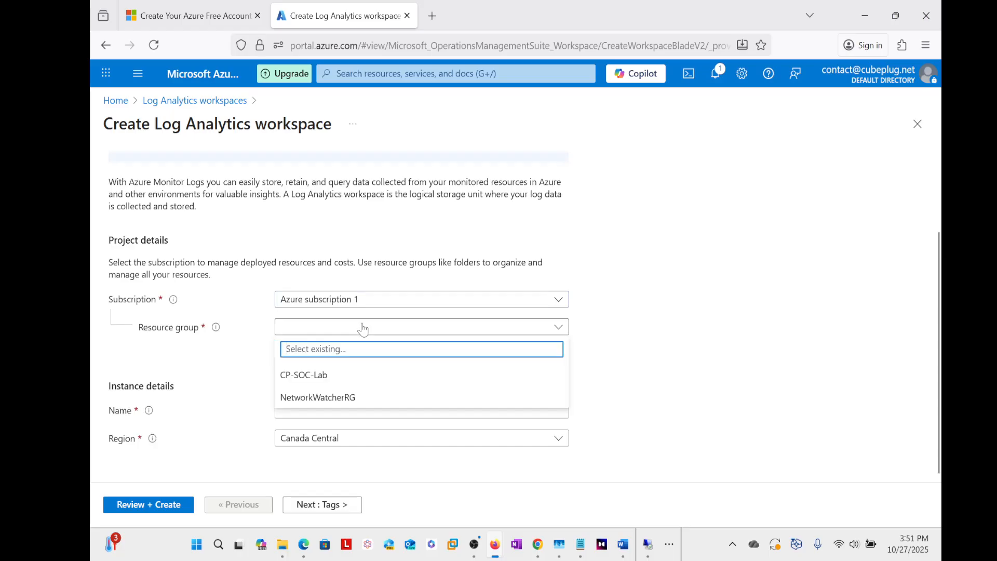
left_click(331, 380)
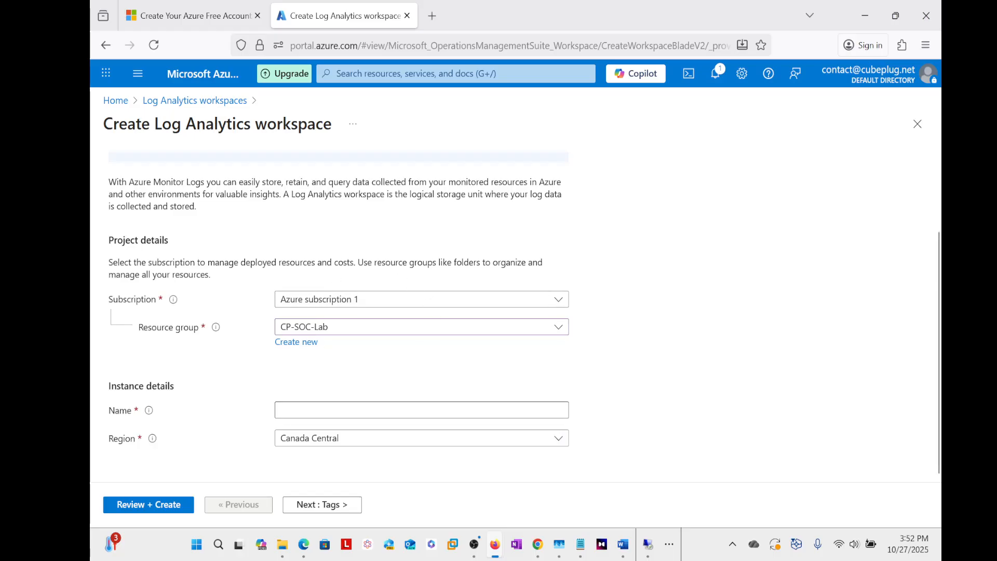
Step: Name the workspace LogAW-soc-Lab, and review and create it
left_click(338, 410)
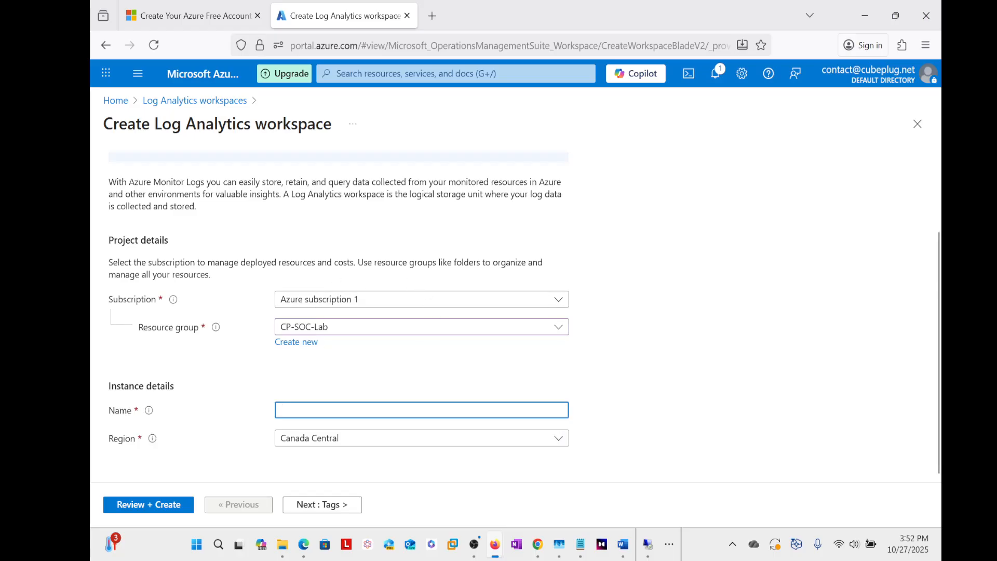
type("Log")
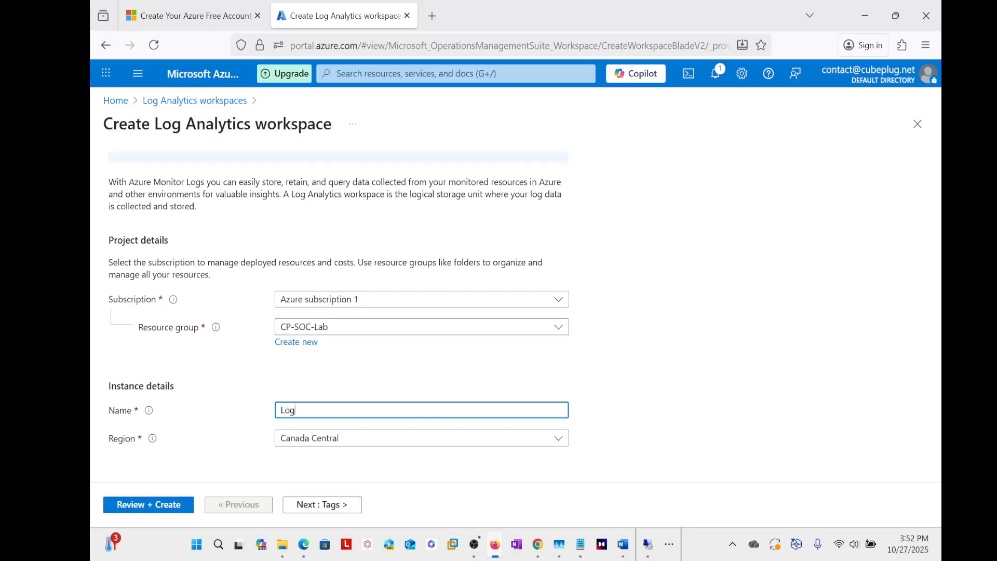
type("AW")
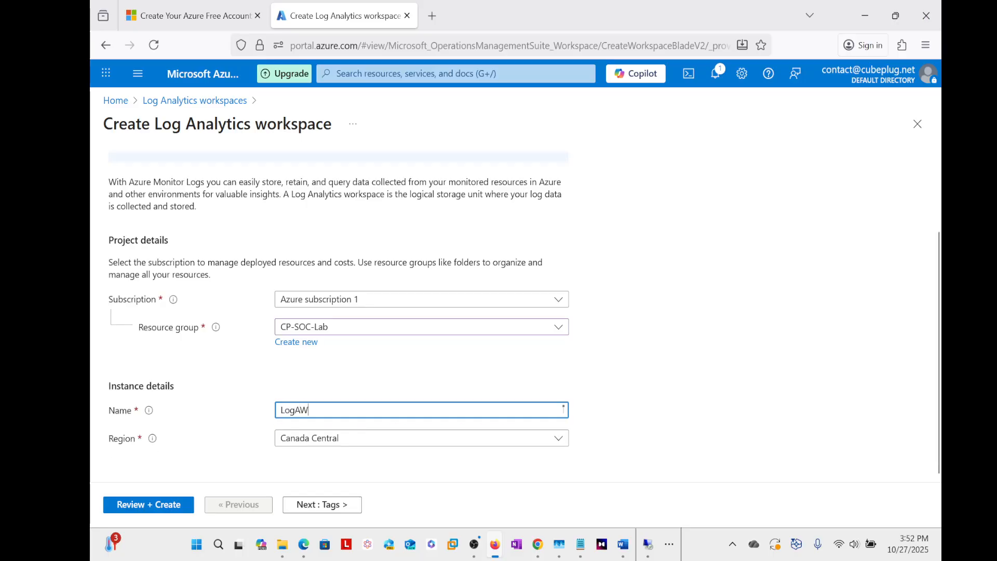
type("-soc")
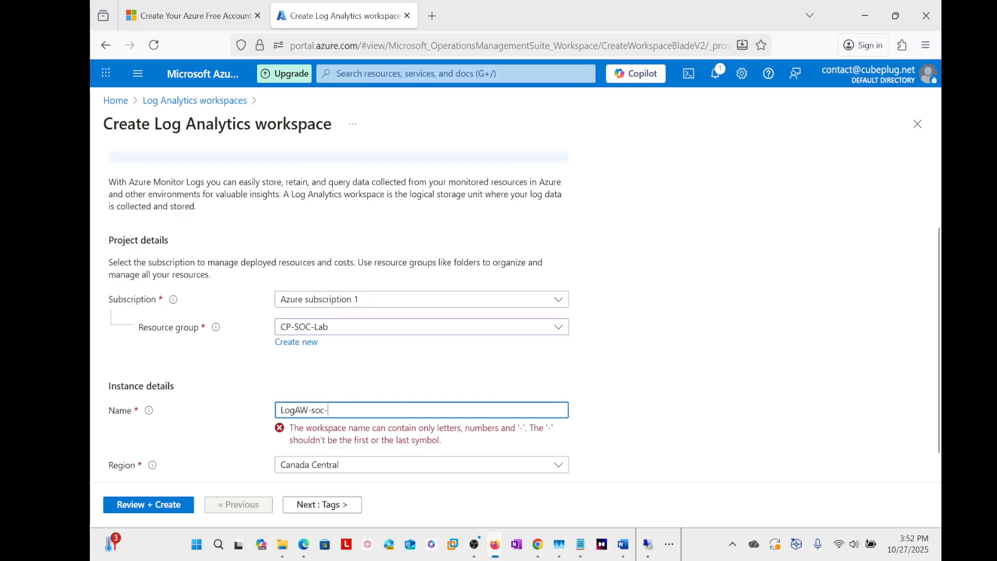
type("-Lab")
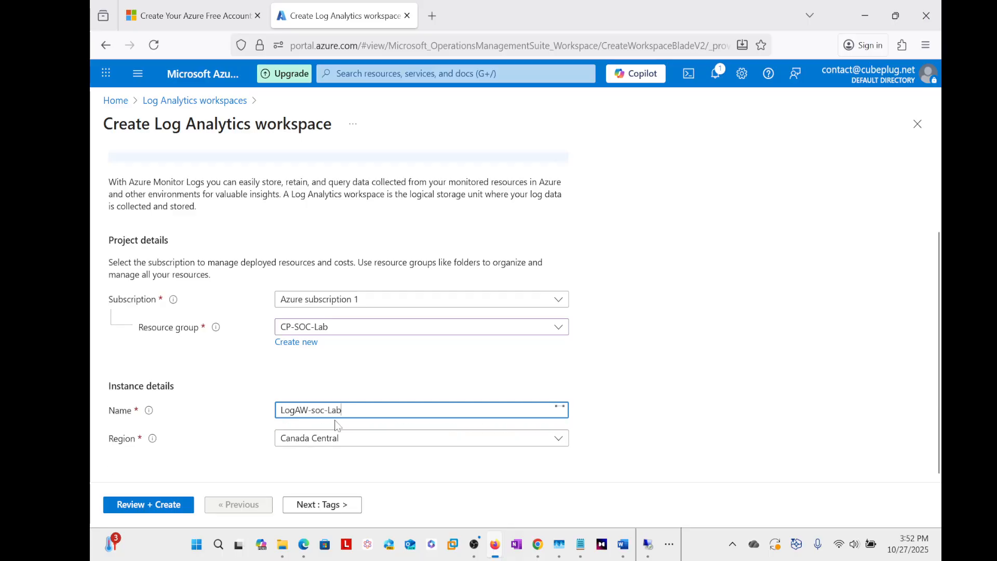
left_click(155, 506)
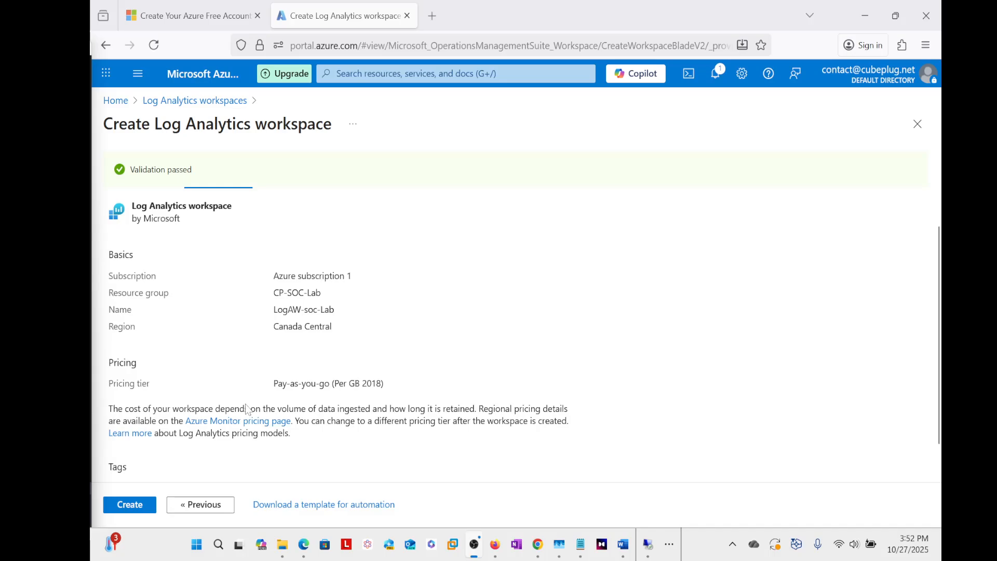
left_click(145, 507)
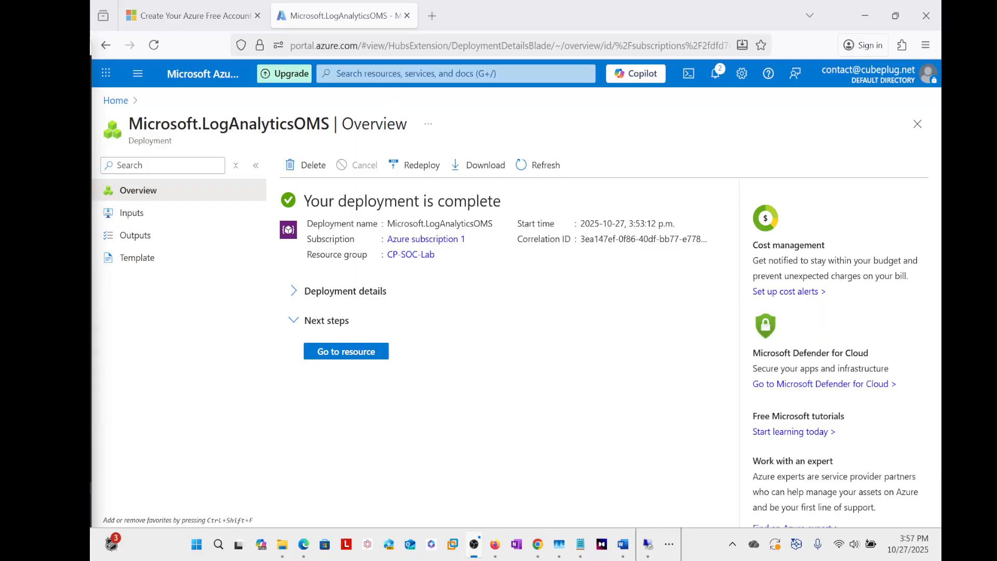
Step: Search the portal for sentinel and open the Microsoft Sentinel service
left_click(416, 73)
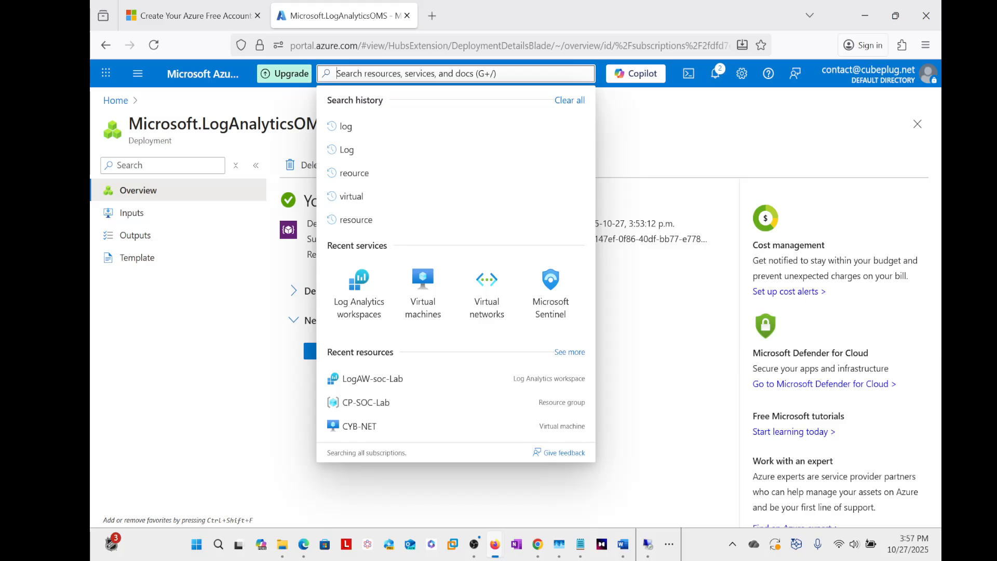
type("sentin")
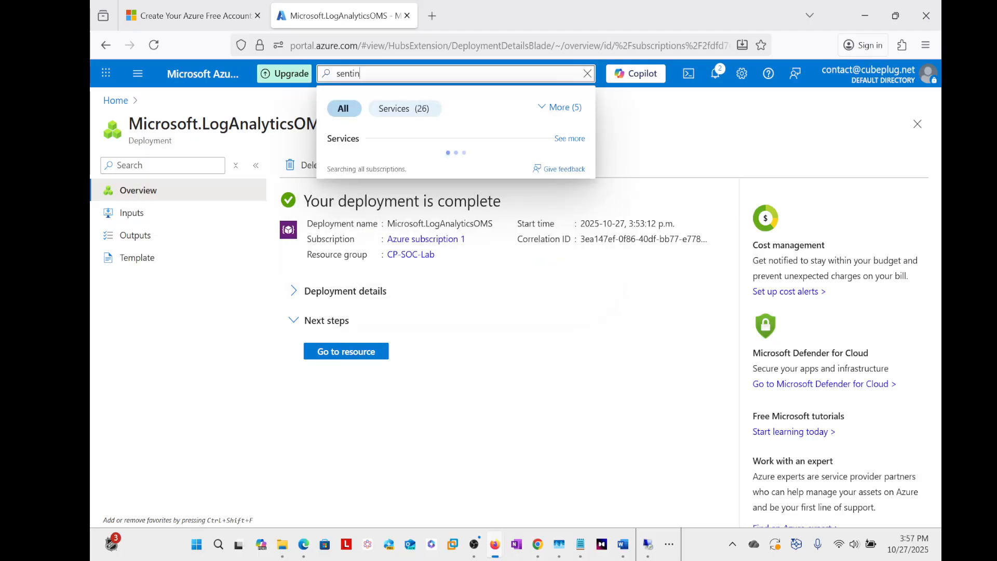
type("el")
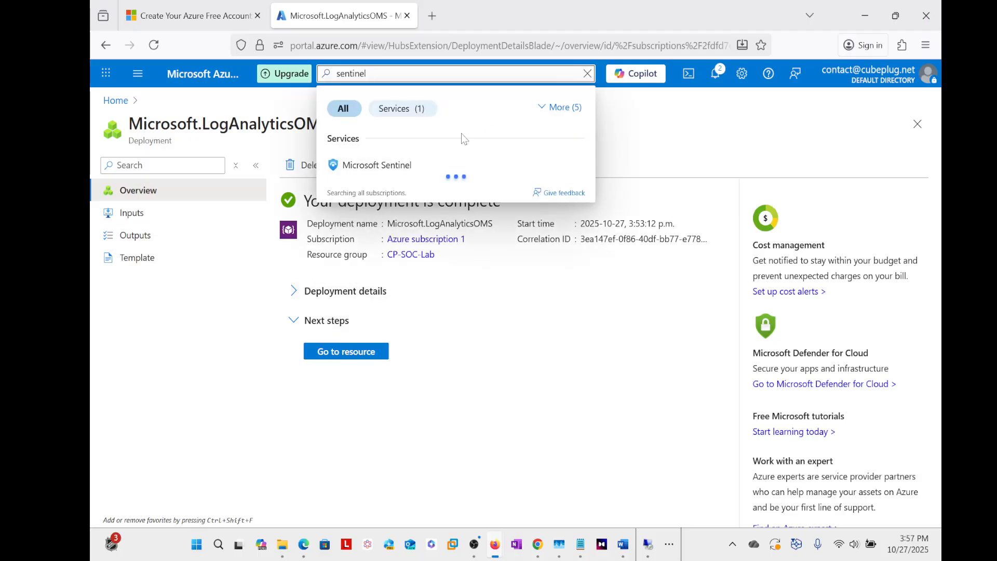
left_click(387, 168)
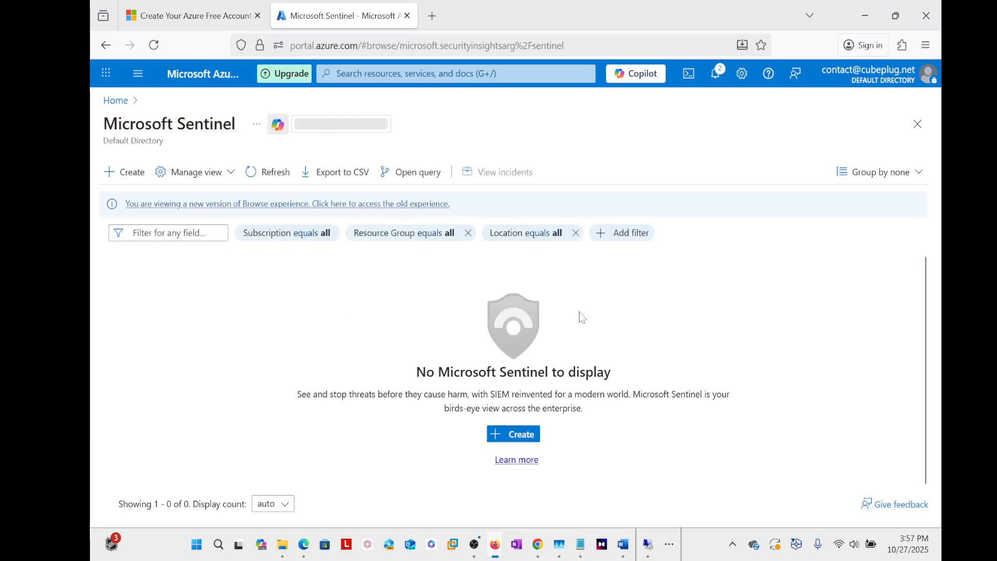
Step: Create a Microsoft Sentinel instance by adding it to the LogAW-soc-Lab workspace
left_click(514, 436)
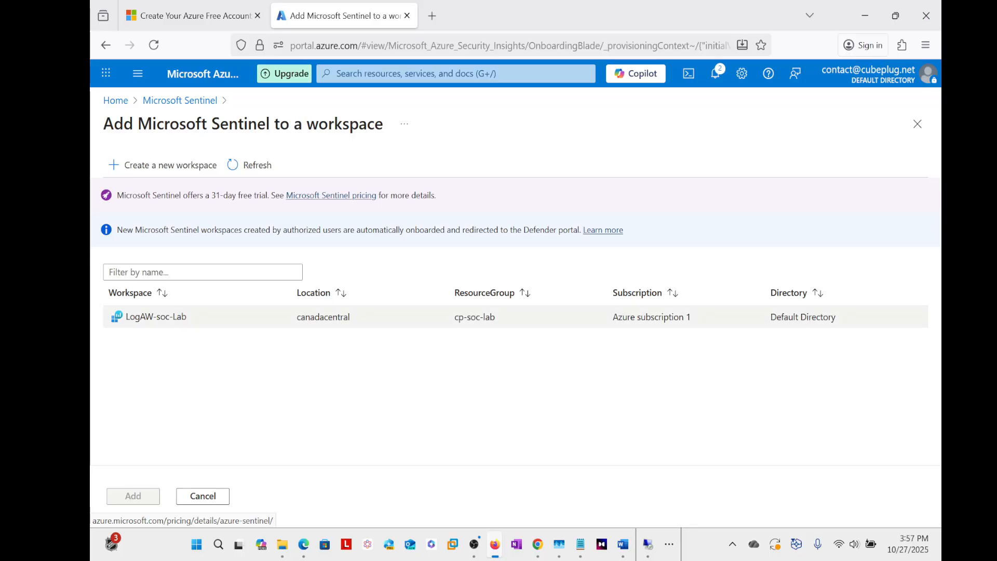
left_click(195, 318)
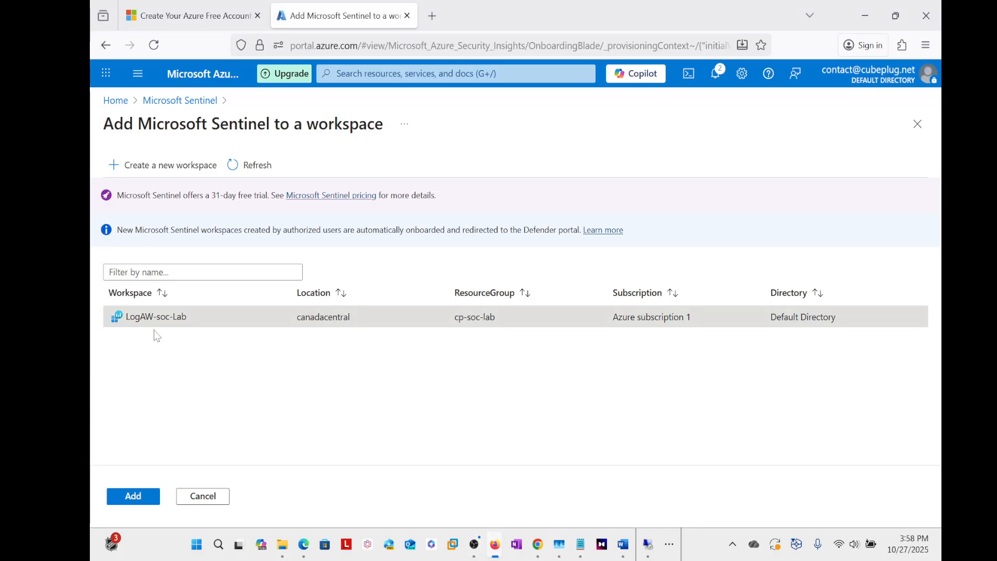
left_click(134, 495)
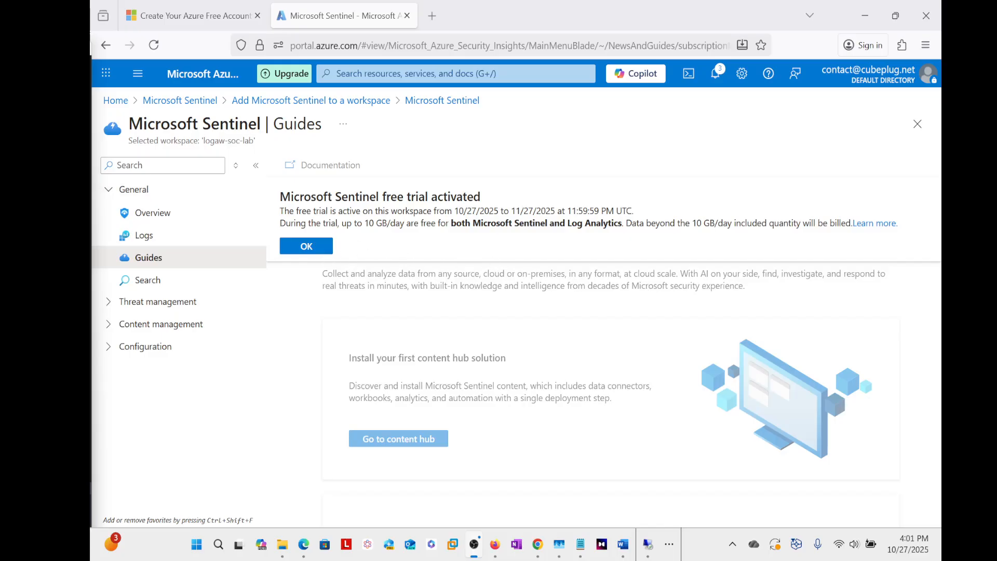
Step: Acknowledge the Microsoft Sentinel free trial activation and look through the Get started guide
left_click(307, 249)
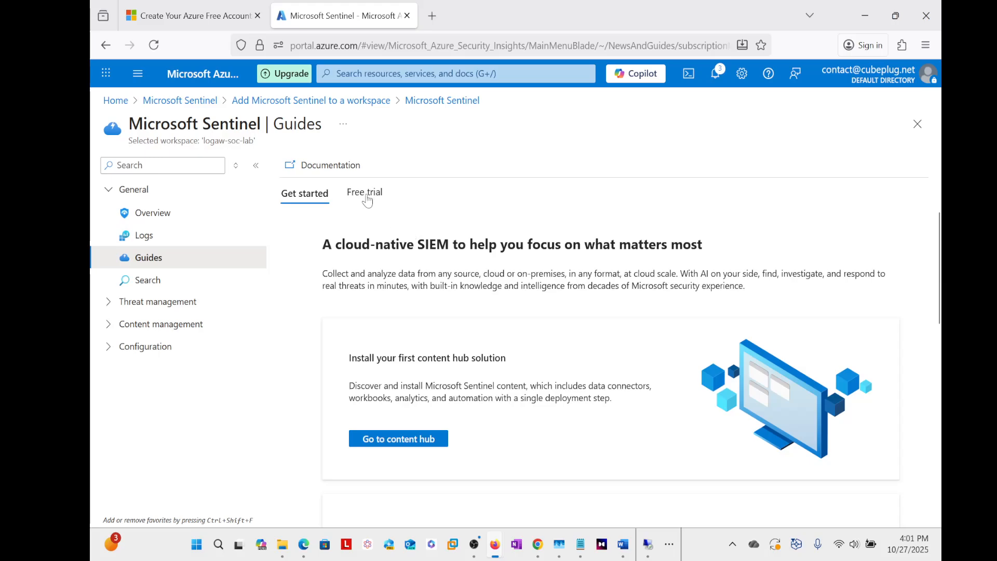
scroll(754, 321, "down", 8)
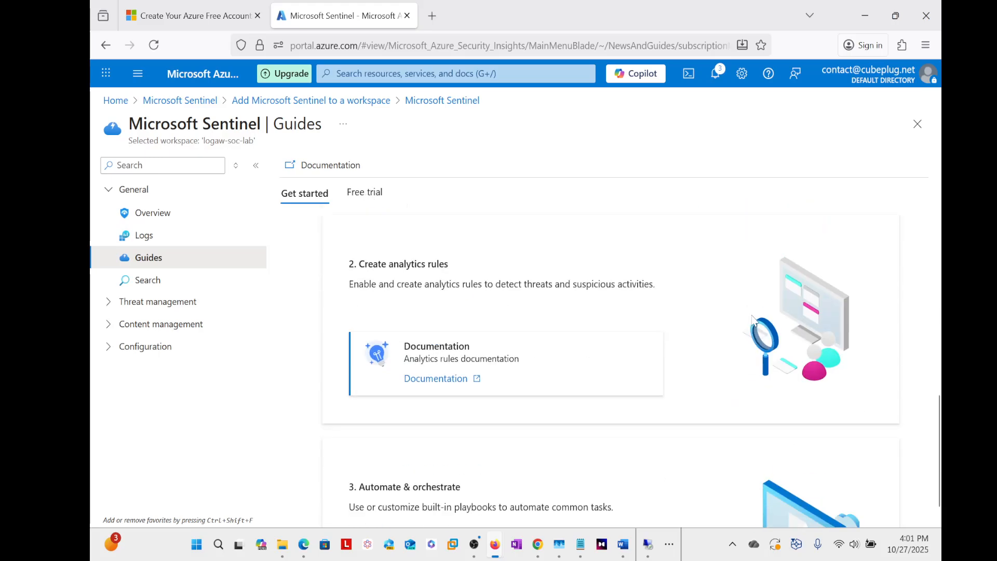
scroll(742, 360, "down", 3)
scroll(745, 366, "up", 6)
scroll(744, 366, "up", 5)
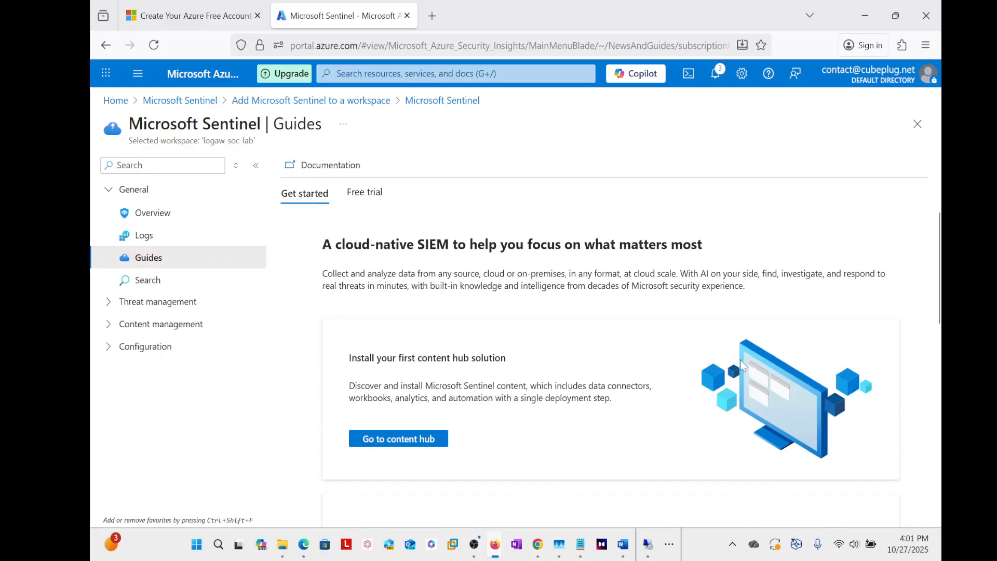
Step: Review the Log Analytics welcome page in the workspace's Logs and the free trial note for adding Sentinel
left_click(154, 233)
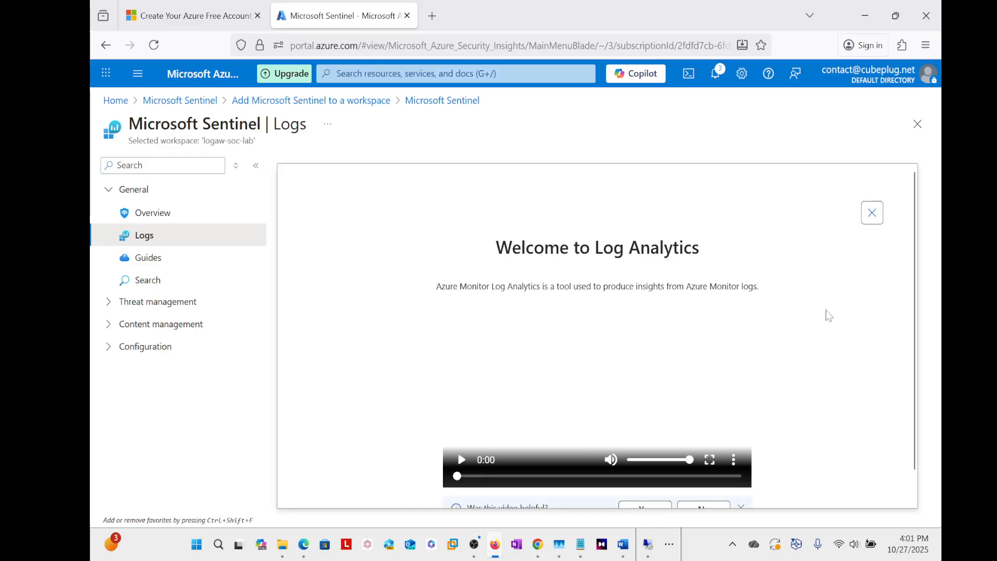
scroll(853, 330, "down", 5)
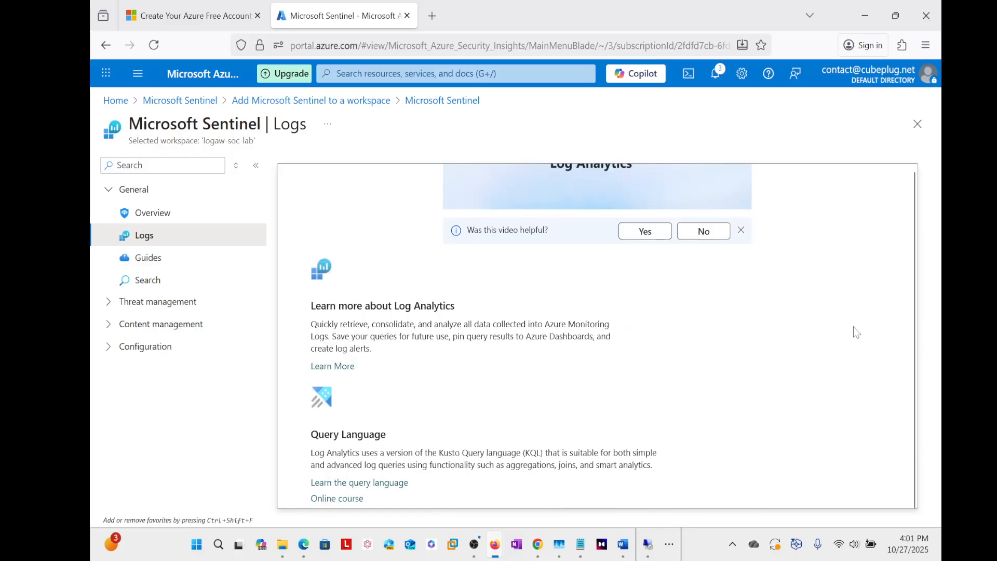
scroll(855, 355, "up", 5)
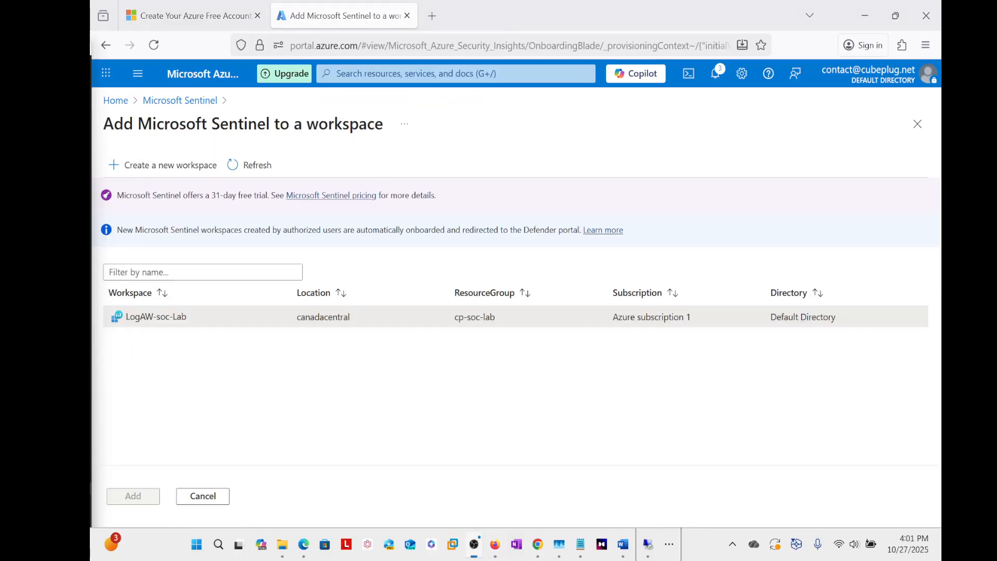
left_click_drag(270, 195, 117, 196)
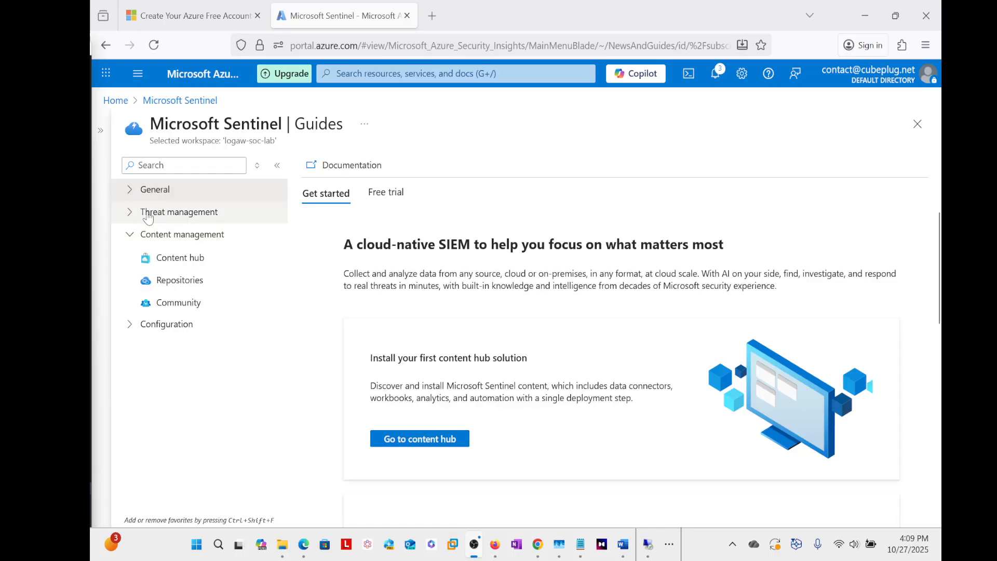
Step: Open the Content hub for the logaw-soc-lab Sentinel workspace and continue to it in the Microsoft Defender portal
left_click(129, 194)
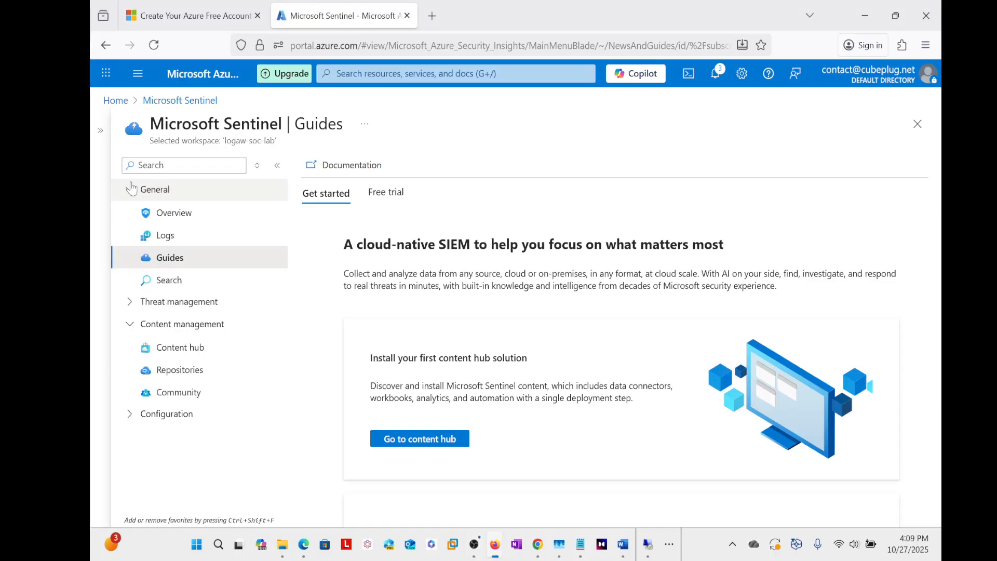
left_click(129, 191)
left_click(136, 236)
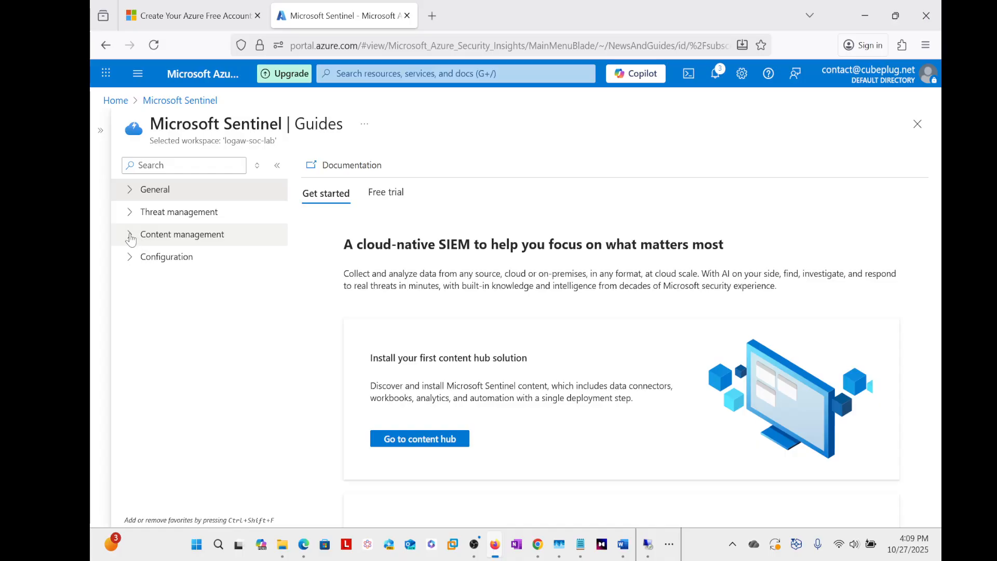
left_click(130, 236)
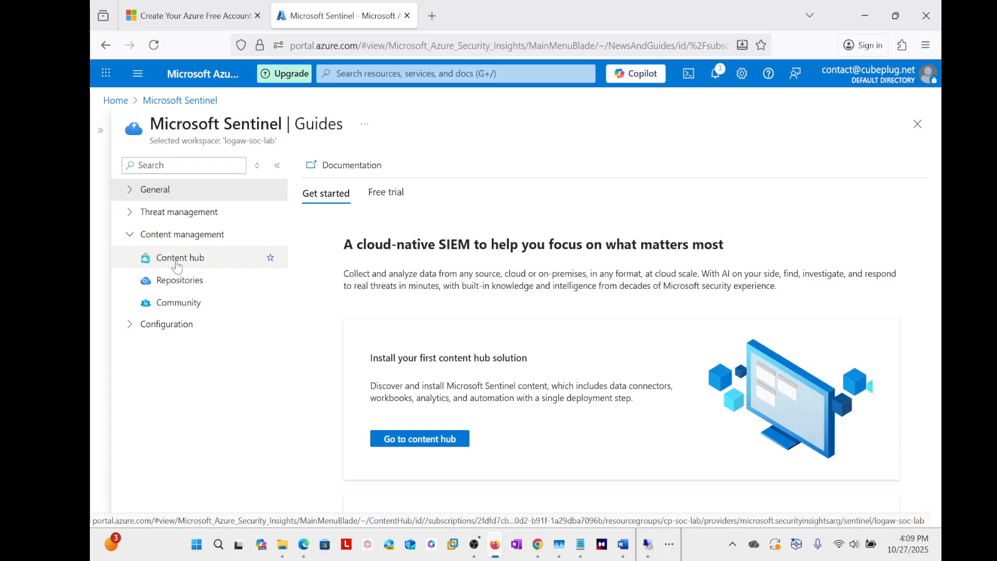
left_click(177, 265)
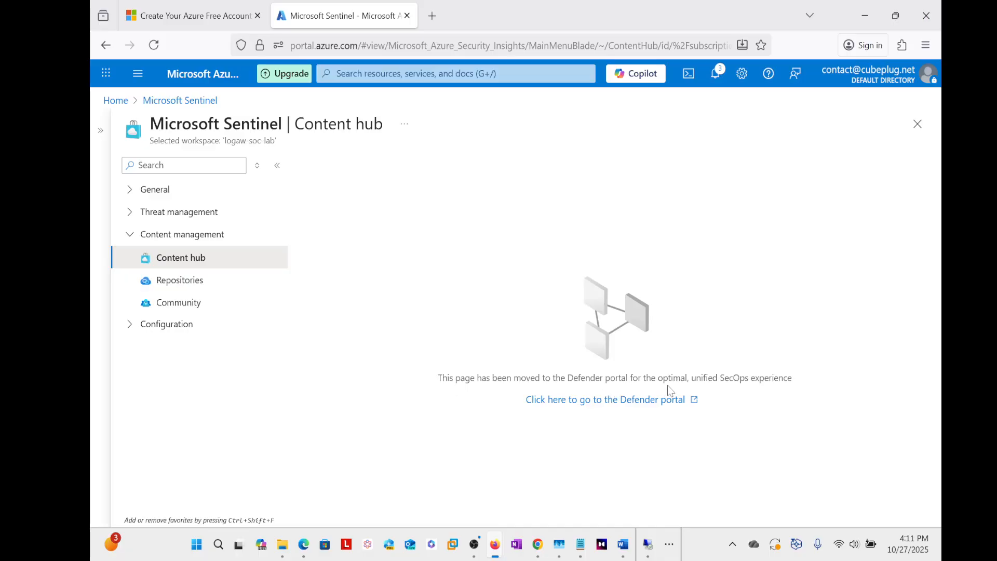
left_click(583, 400)
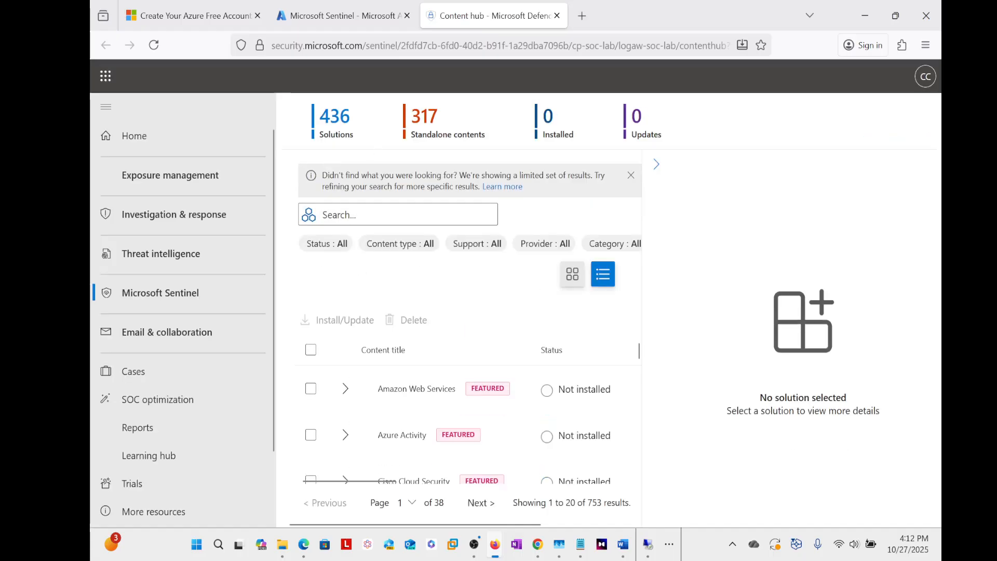
Step: Search the Content hub for security event and look through the matching solutions
left_click(398, 215)
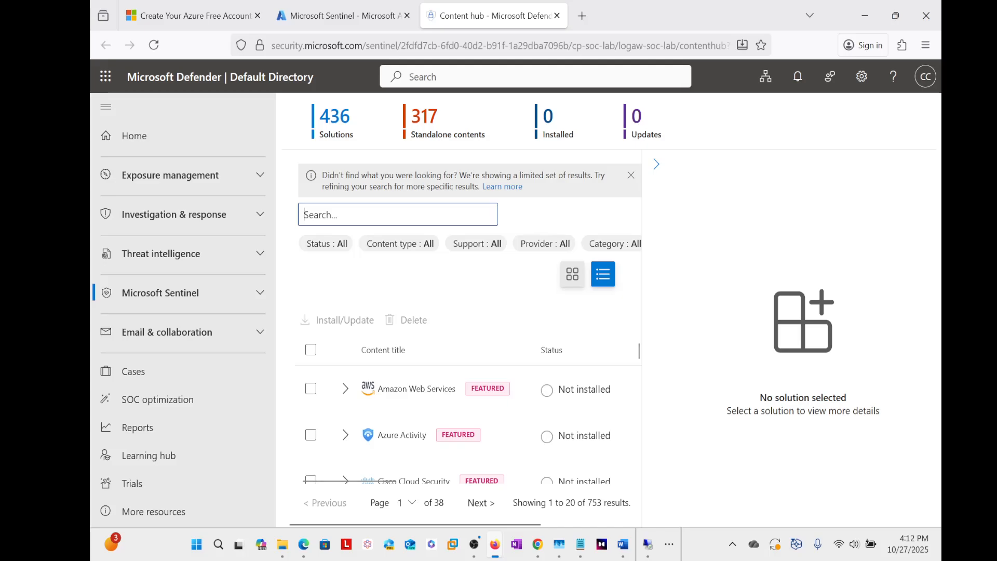
type("security ")
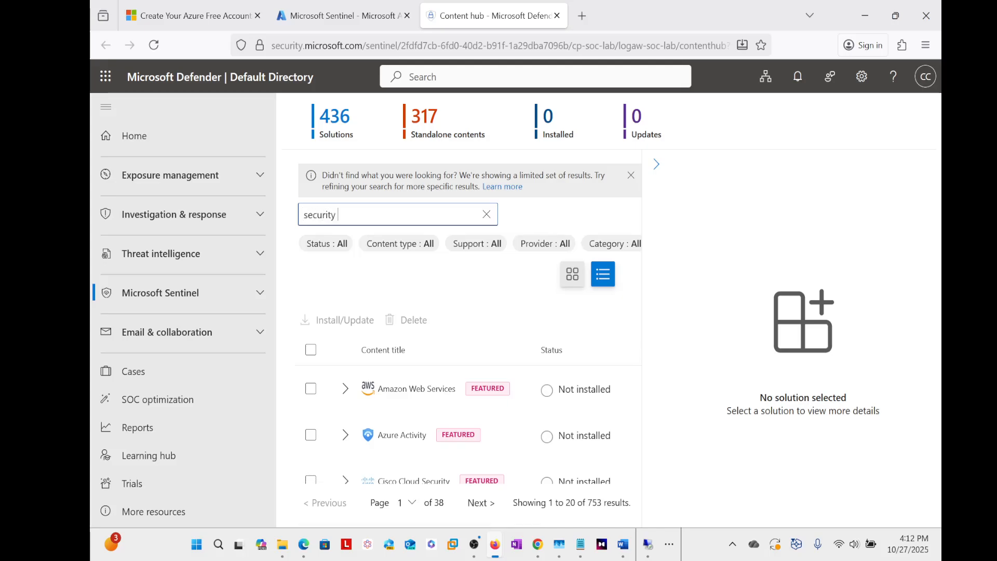
type("event")
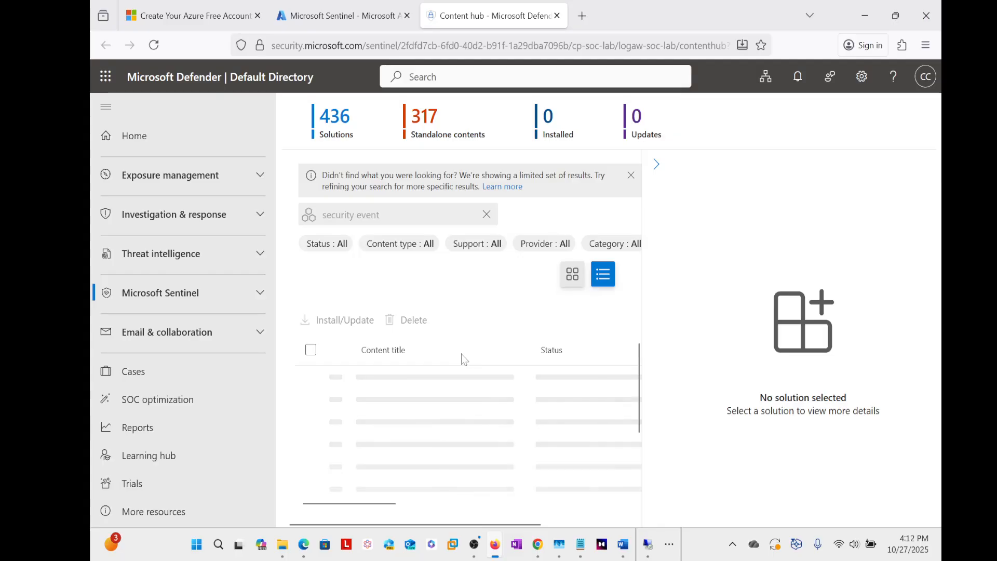
scroll(464, 373, "down", 5)
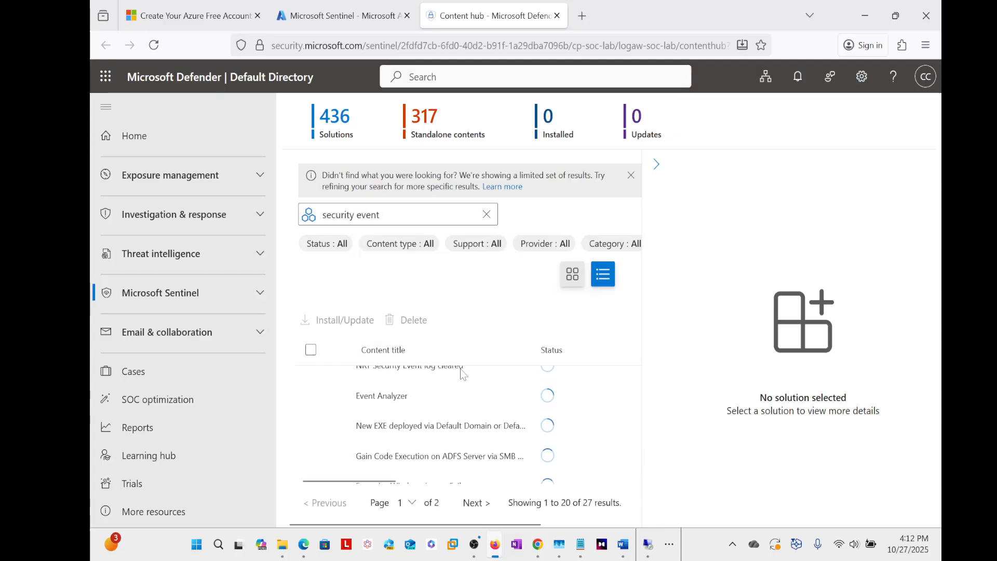
scroll(450, 410, "up", 5)
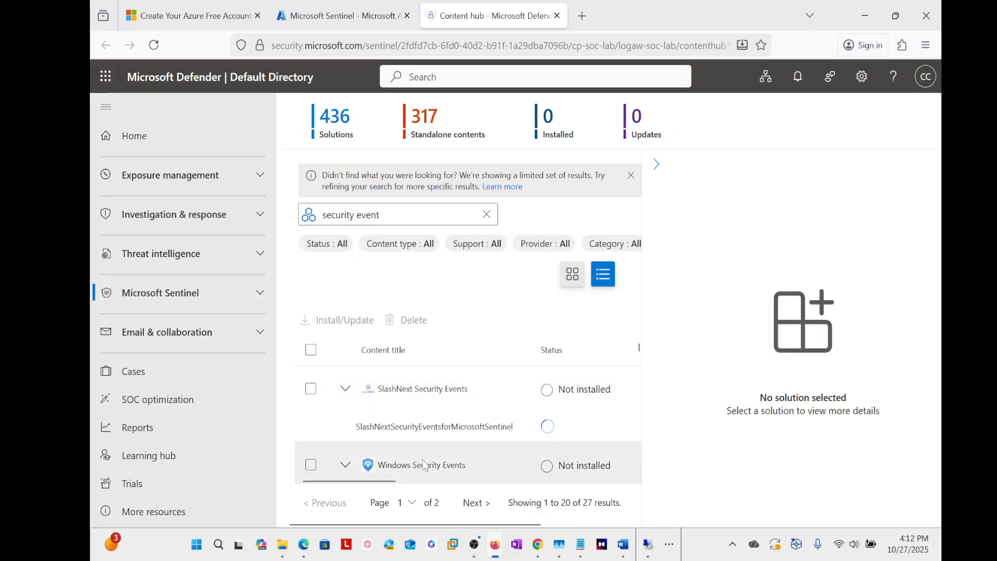
Step: Open the details of the Windows Security Events solution and install it
left_click(419, 463)
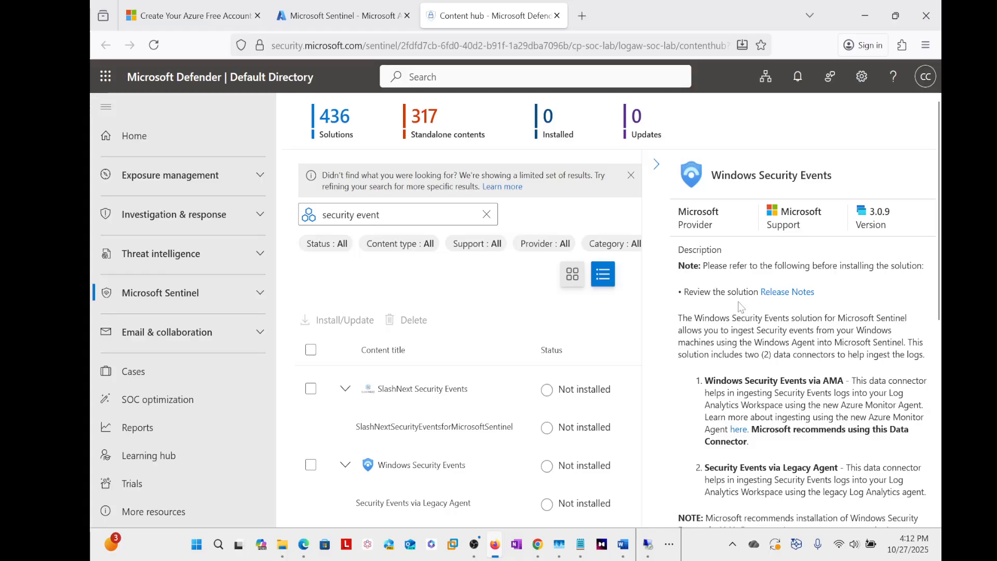
scroll(787, 304, "down", 5)
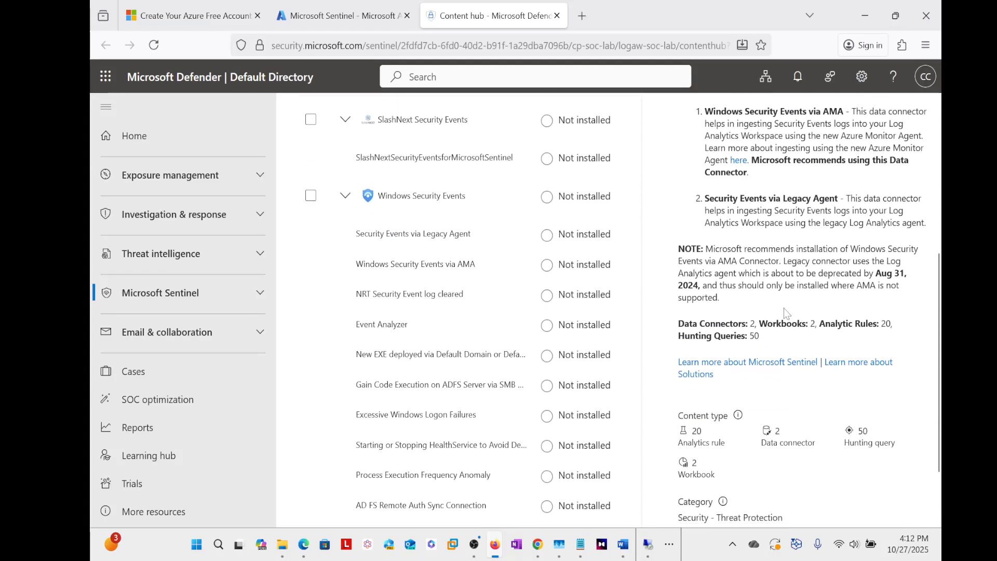
scroll(784, 298, "down", 2)
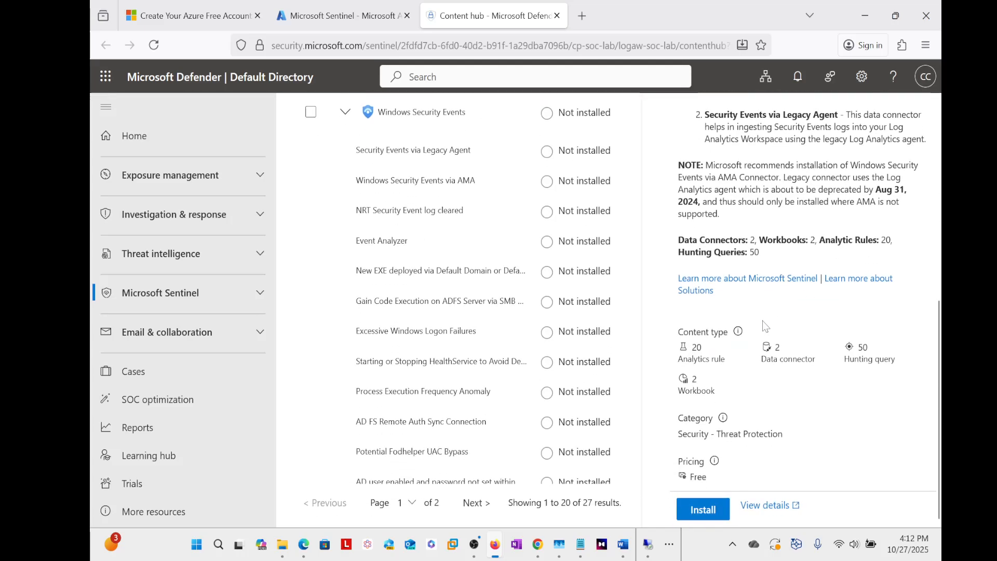
left_click(702, 512)
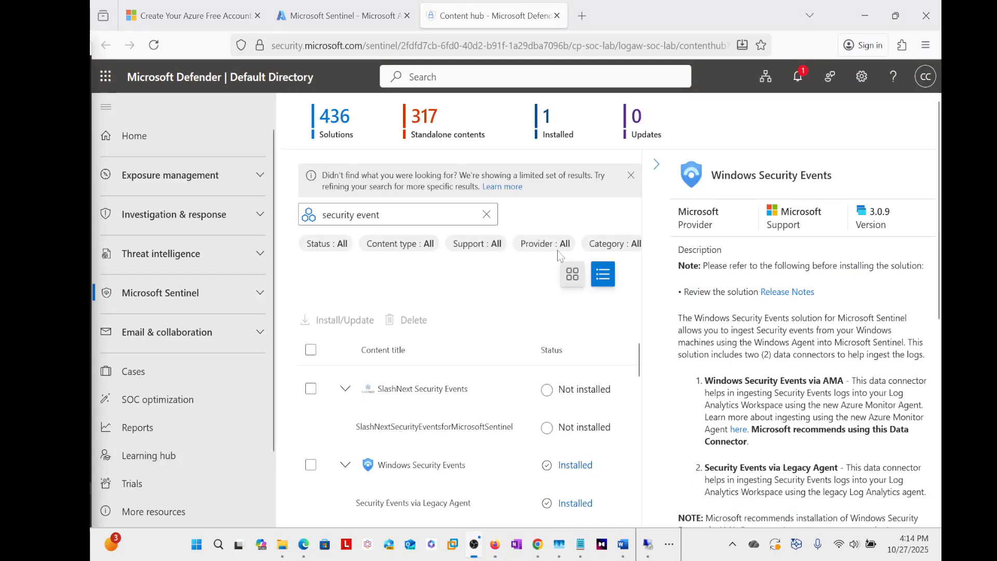
Step: Manage the installed Windows Security Events solution and select its Windows Security Events via AMA connector
scroll(760, 278, "down", 7)
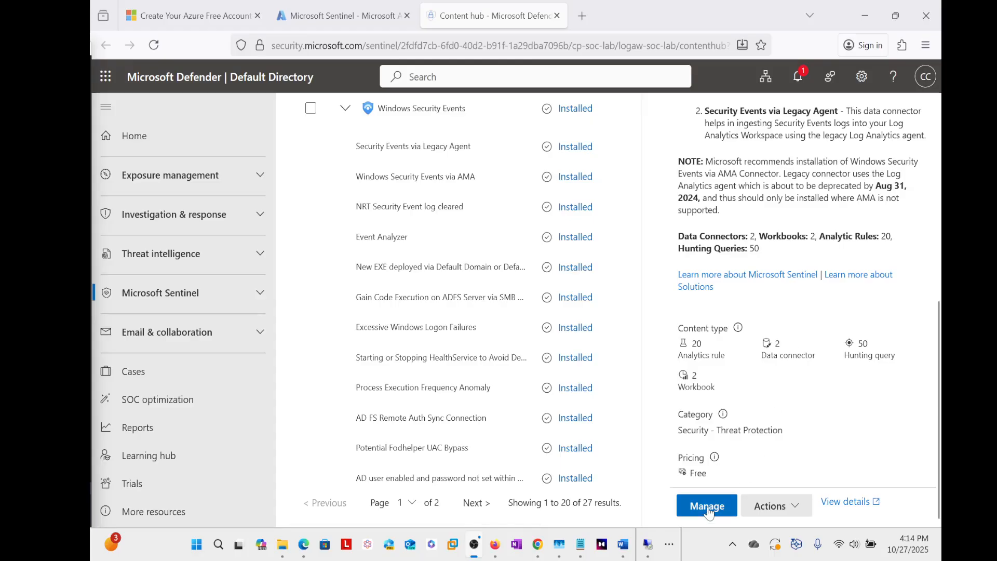
left_click(708, 507)
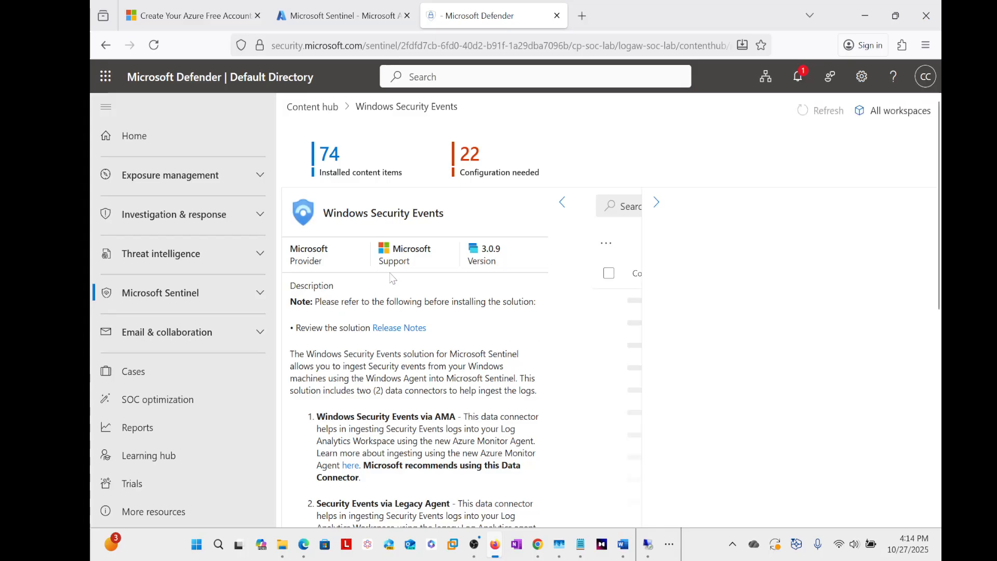
left_click(658, 204)
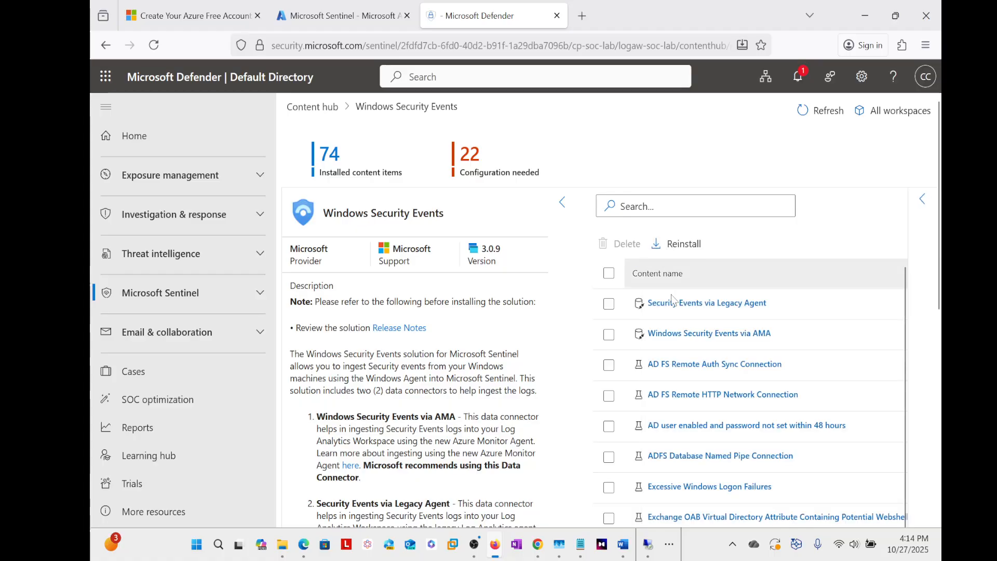
scroll(761, 301, "down", 2)
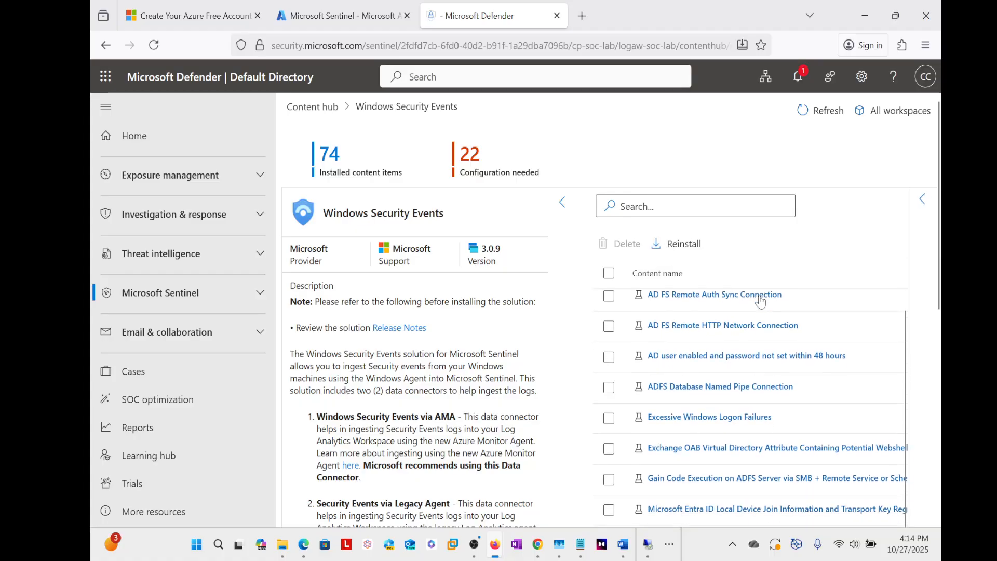
scroll(751, 323, "up", 3)
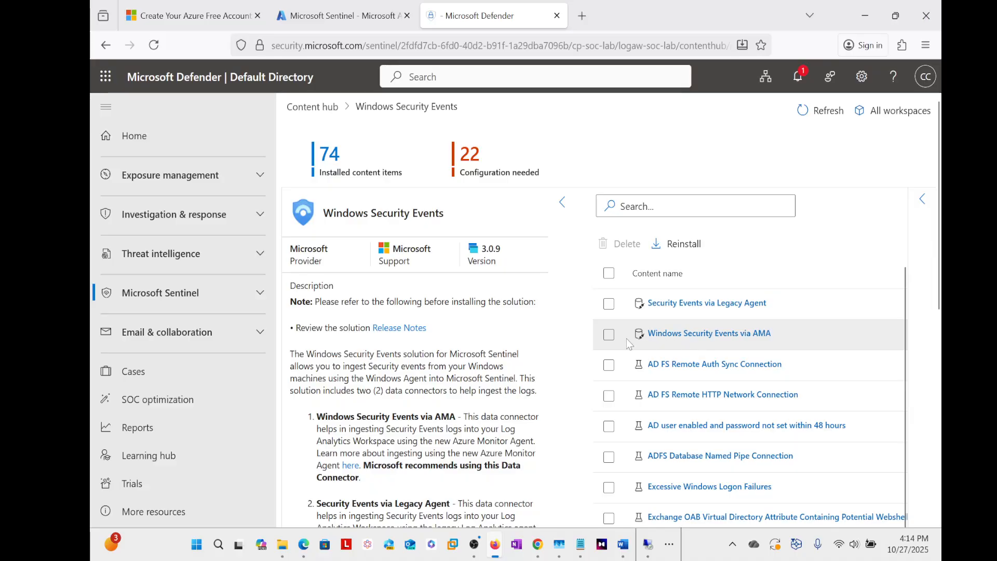
left_click(609, 335)
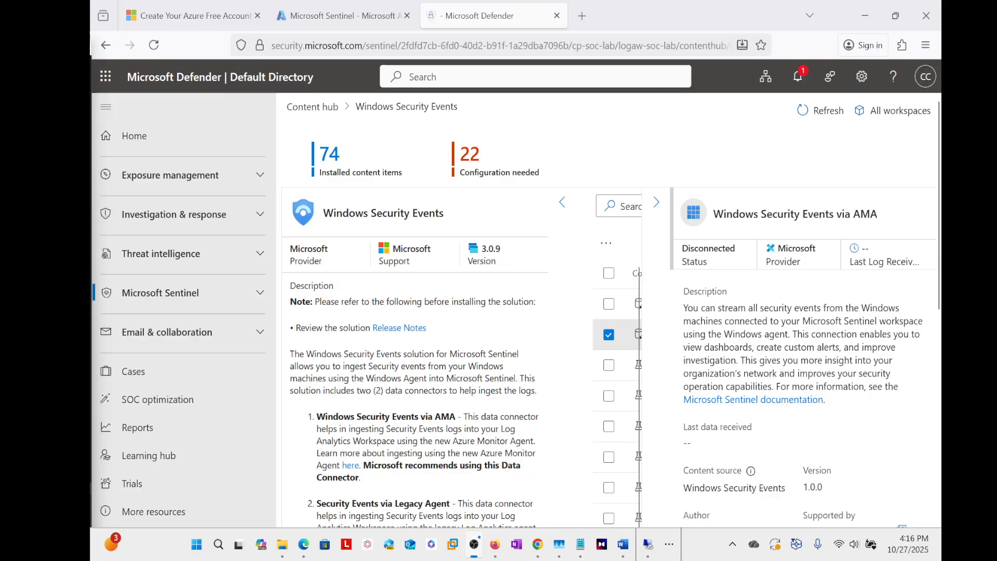
Step: Switch to the Azure portal, find the CYB-NET virtual machine and check its installed extensions and applications
left_click(342, 20)
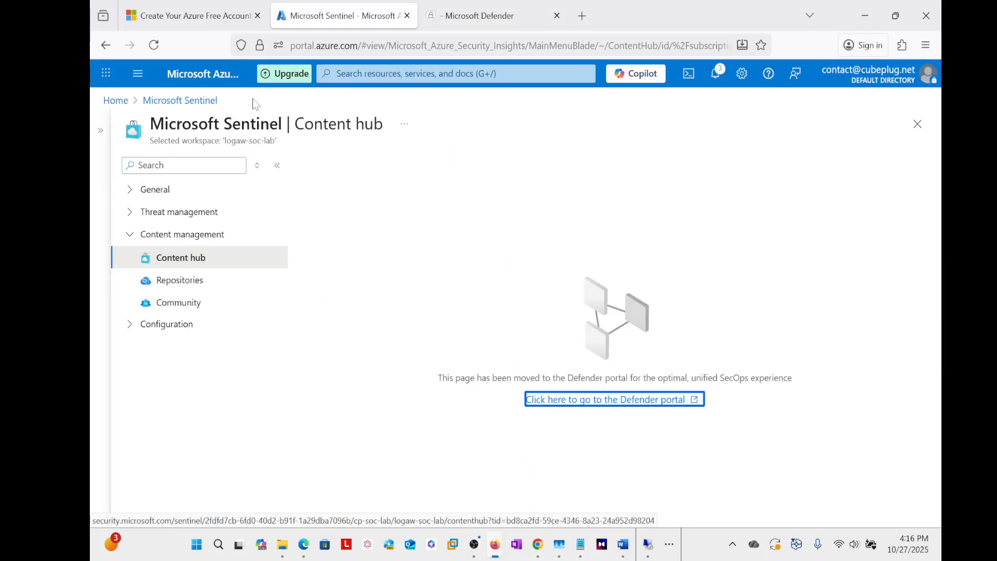
left_click(343, 73)
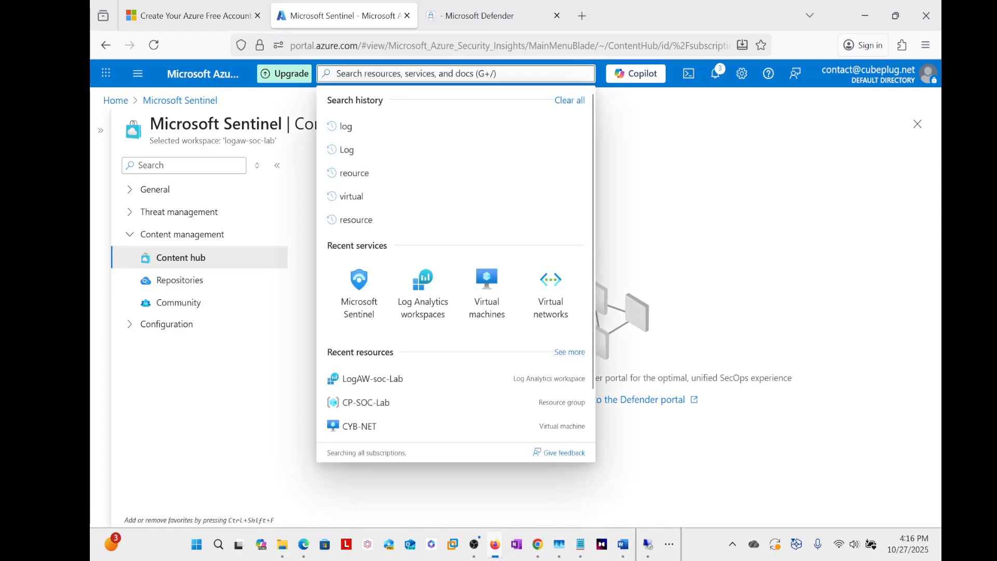
type("virt")
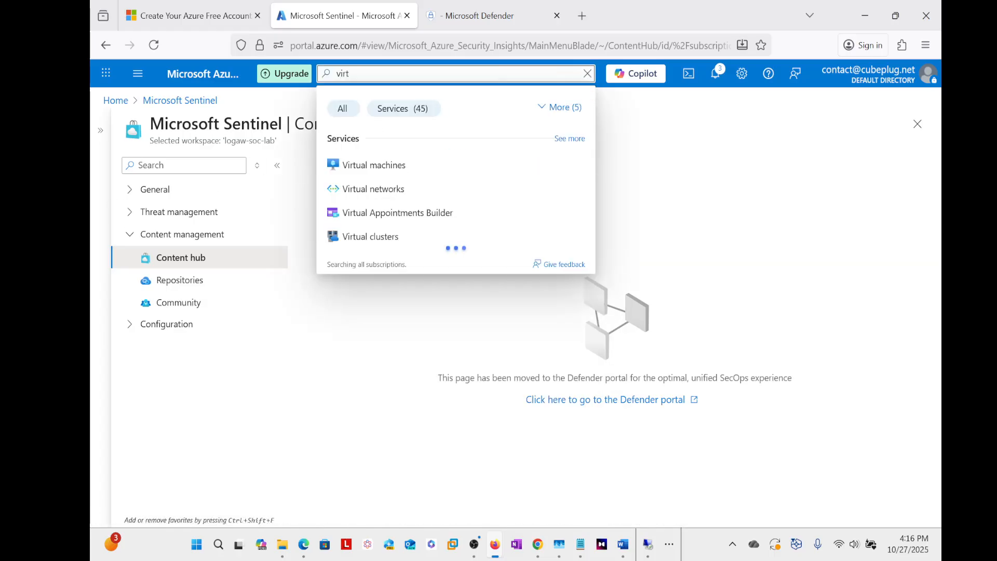
key("Return")
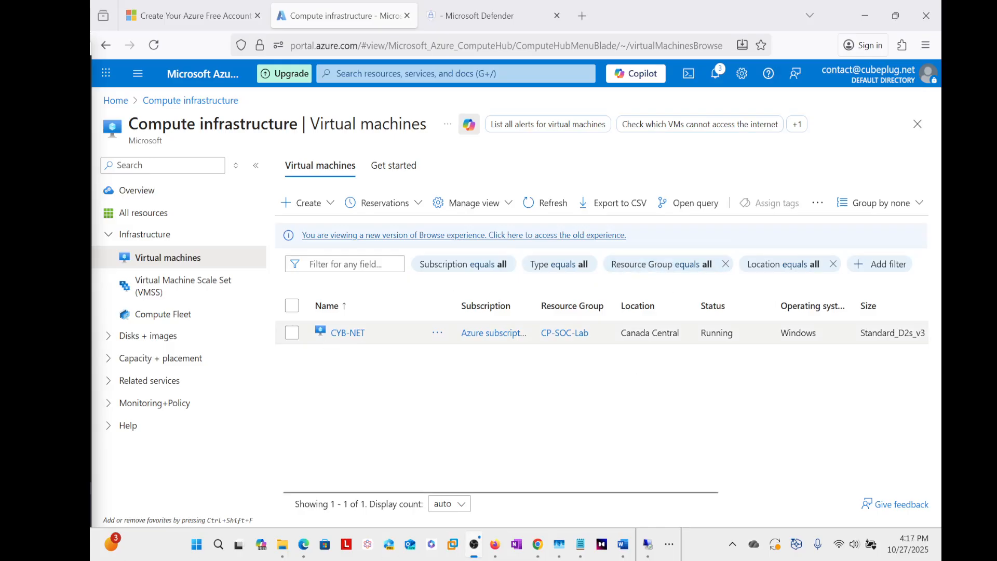
left_click(353, 339)
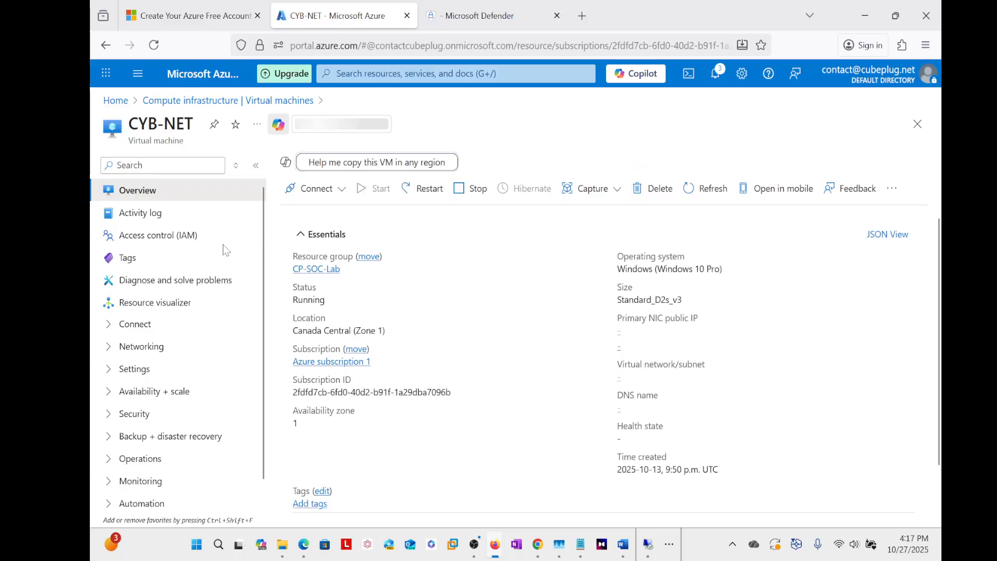
left_click(113, 374)
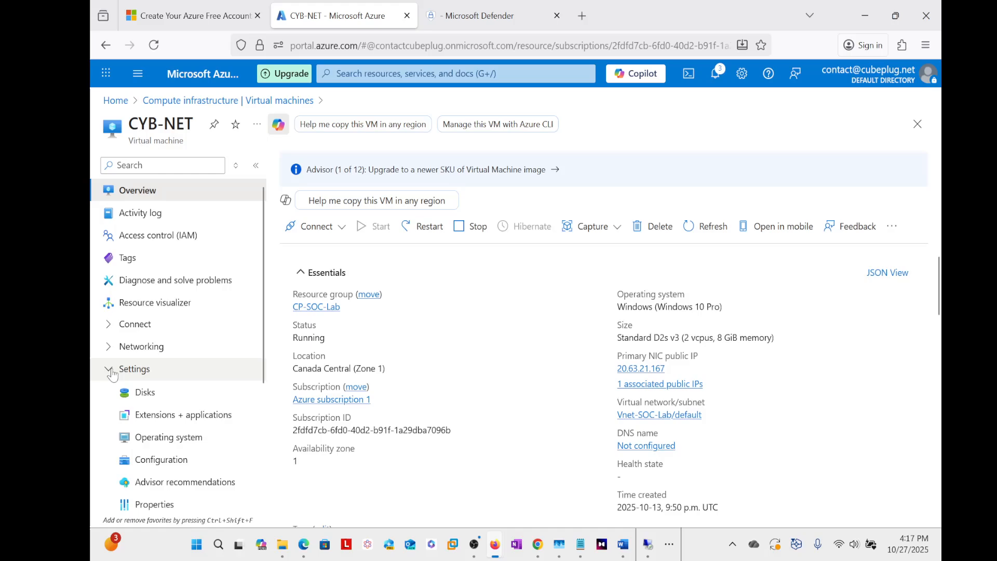
left_click(163, 418)
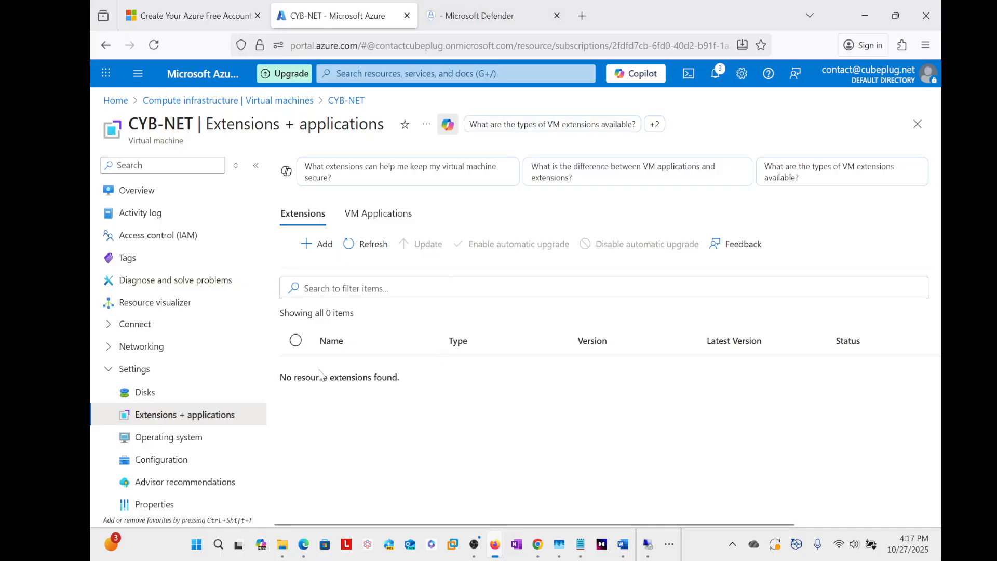
Step: Switch back to Microsoft Defender and open the connector page of the Windows Security Events via AMA connector
left_click(476, 17)
scroll(483, 129, "down", 5)
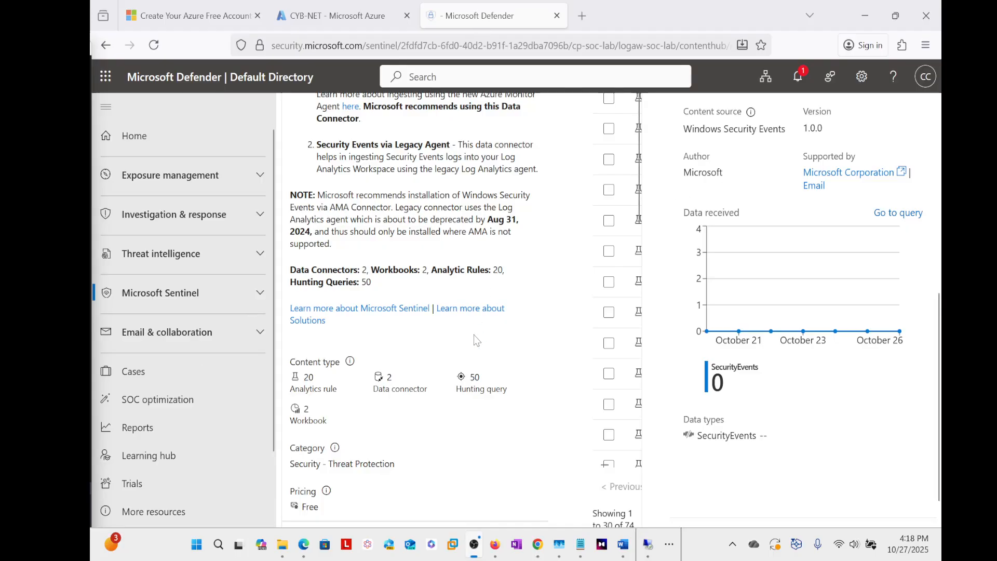
scroll(755, 311, "up", 3)
scroll(754, 319, "up", 2)
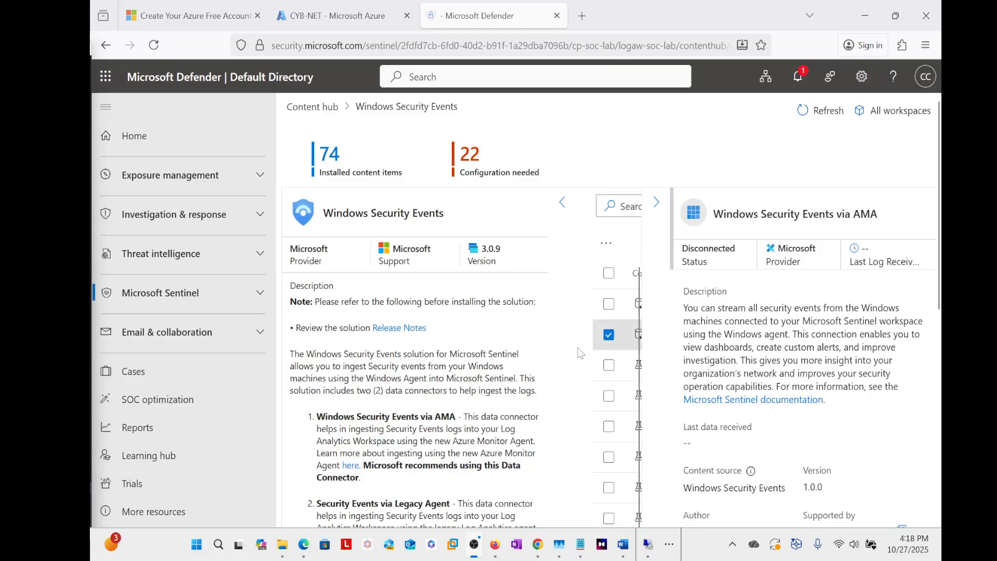
left_click(609, 335)
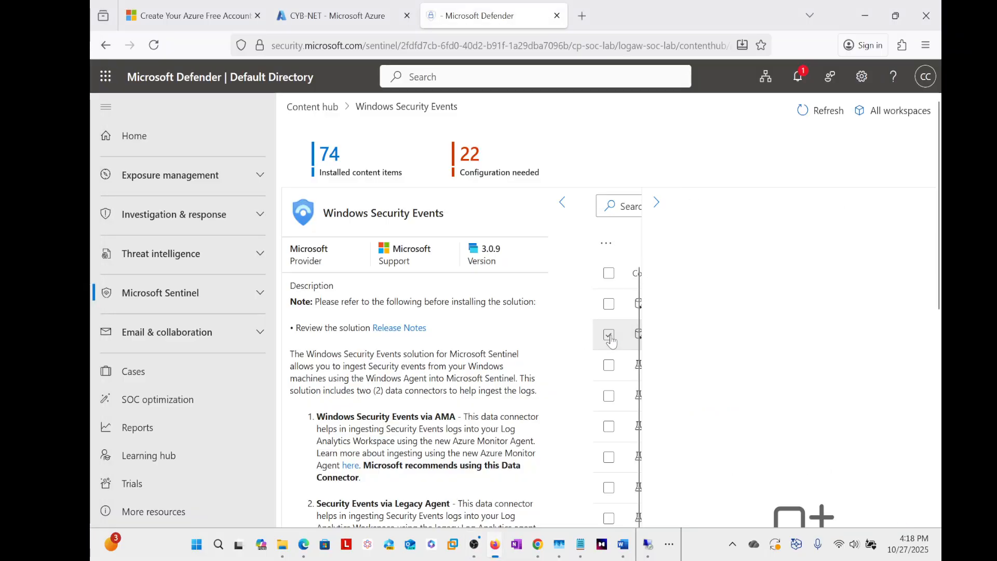
left_click(609, 335)
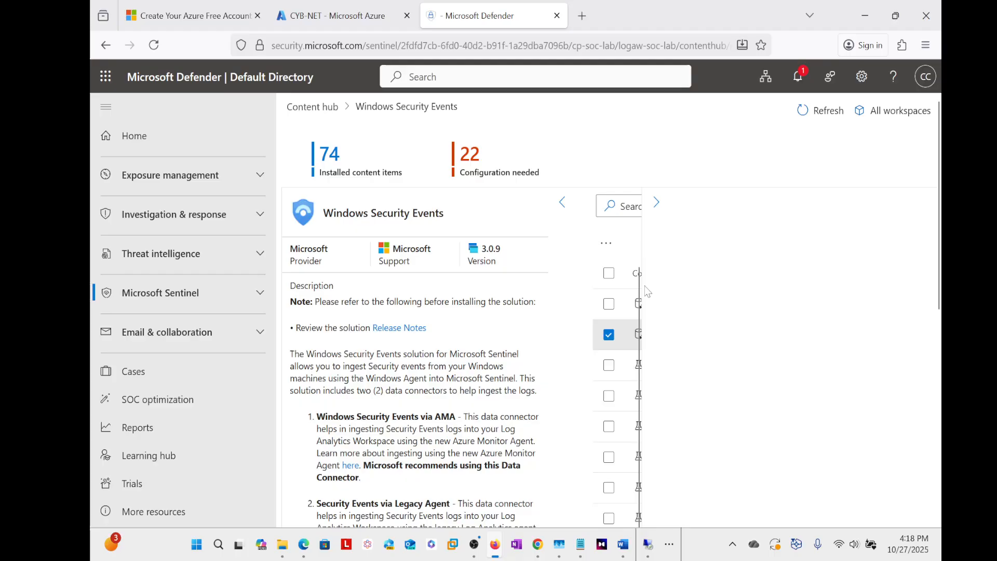
left_click(656, 201)
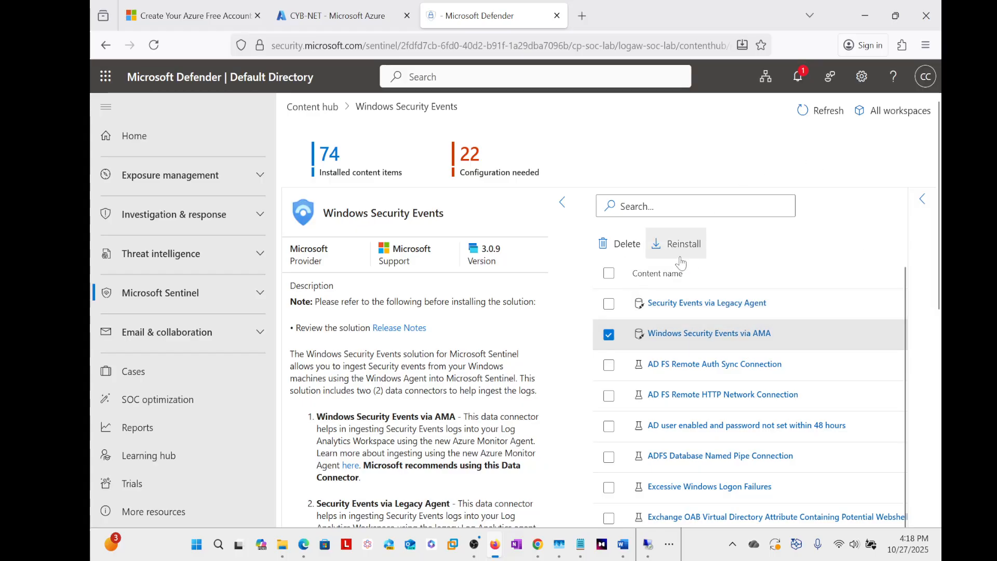
left_click(671, 336)
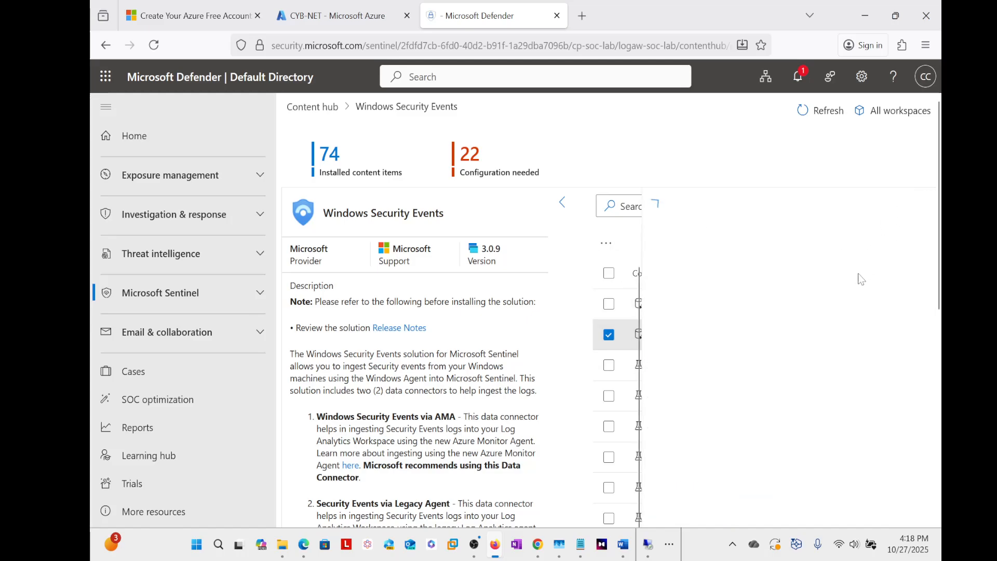
scroll(793, 311, "down", 6)
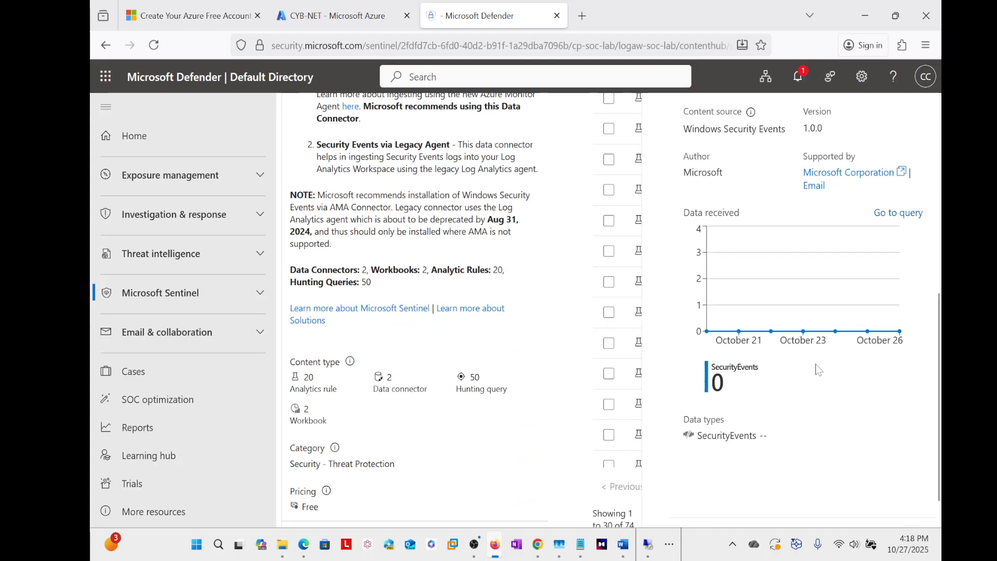
scroll(819, 369, "down", 1)
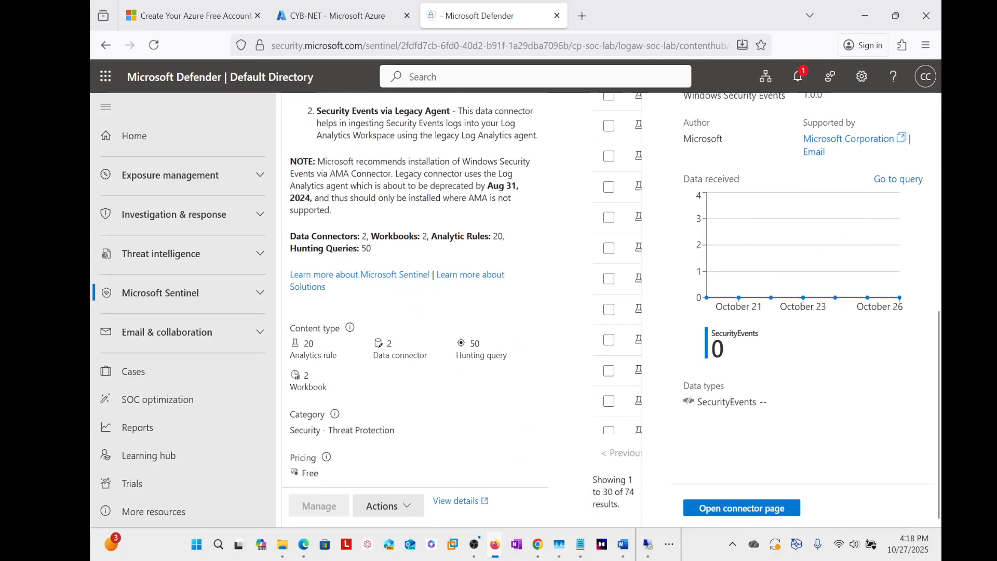
left_click(743, 509)
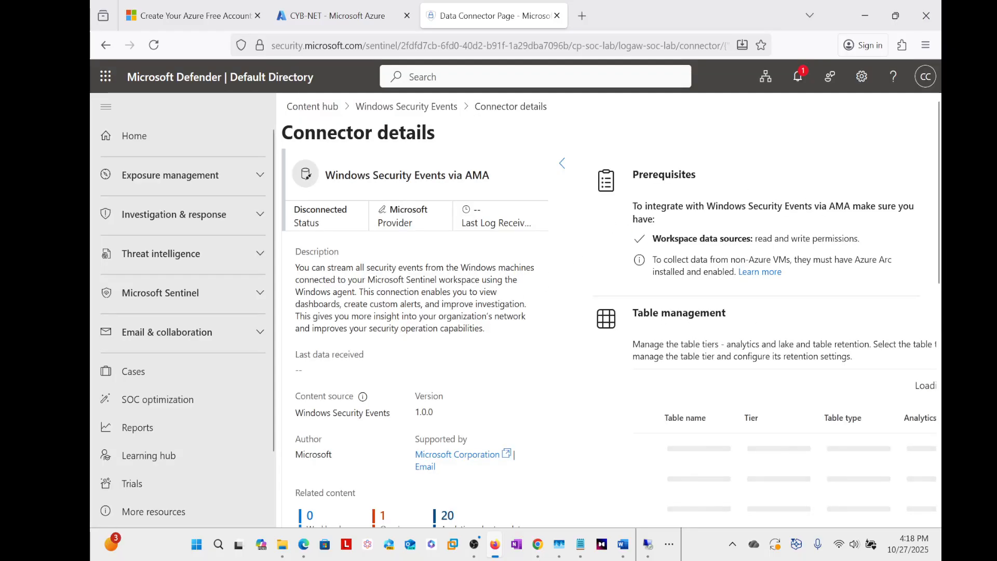
Step: Start a data collection rule for the connector, named DCR_wins, in the CP-SOC-Lab resource group of Azure subscription 1
scroll(517, 312, "down", 10)
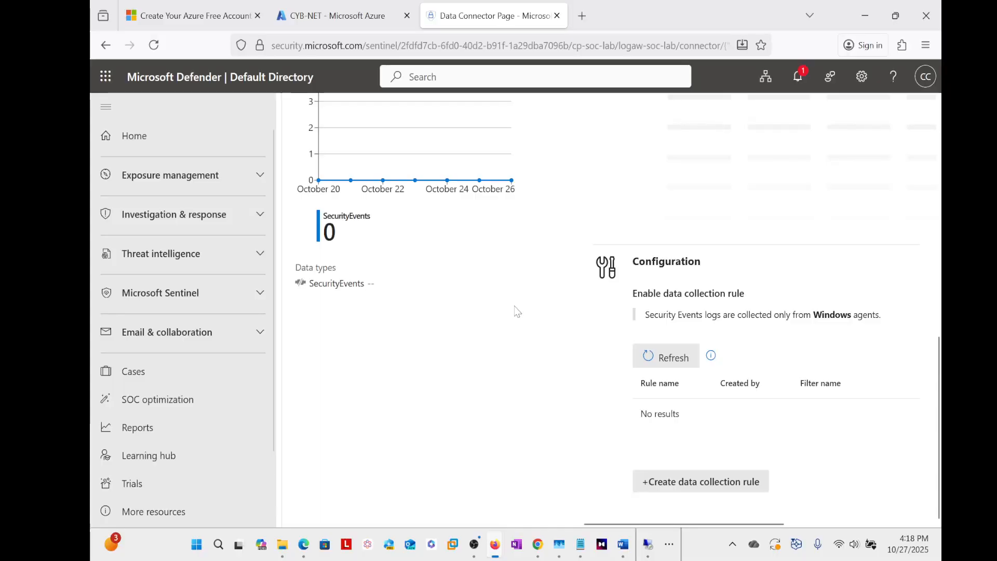
scroll(517, 311, "up", 10)
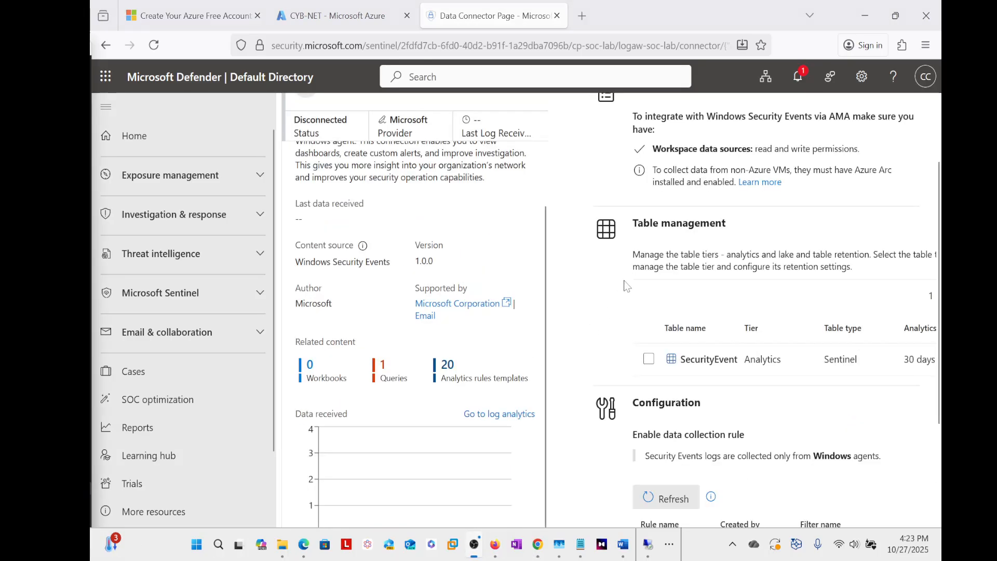
scroll(618, 285, "up", 2)
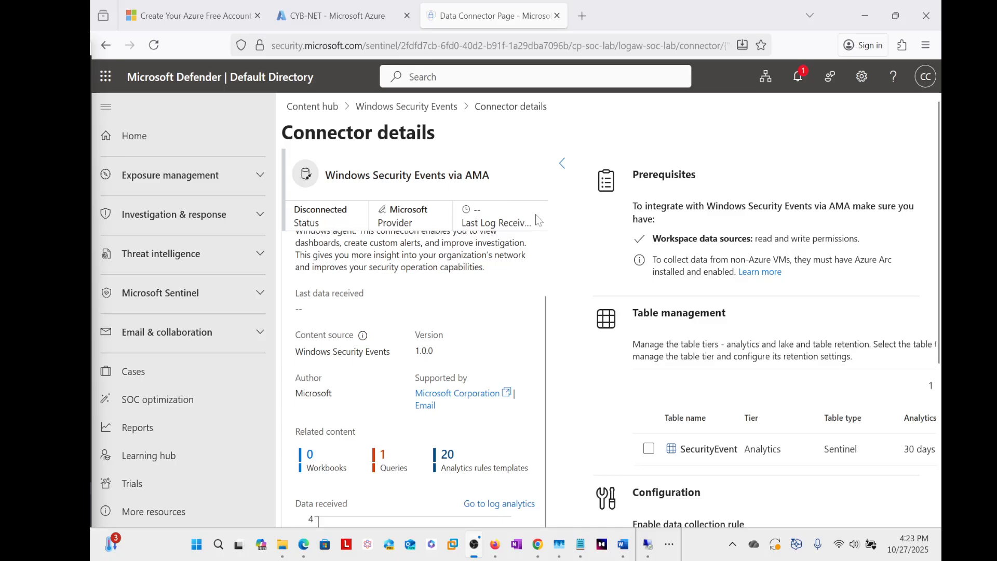
scroll(562, 276, "down", 4)
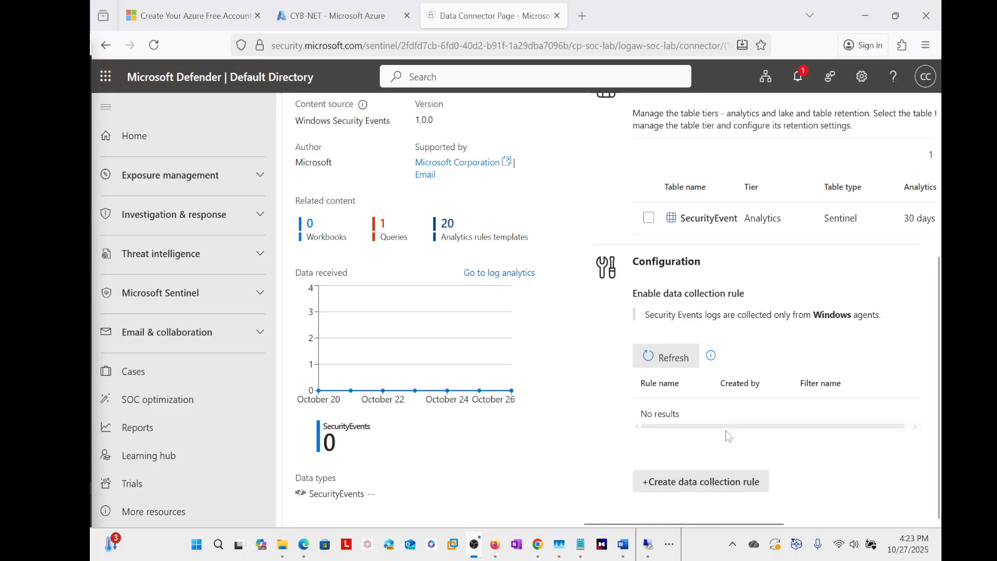
left_click(701, 485)
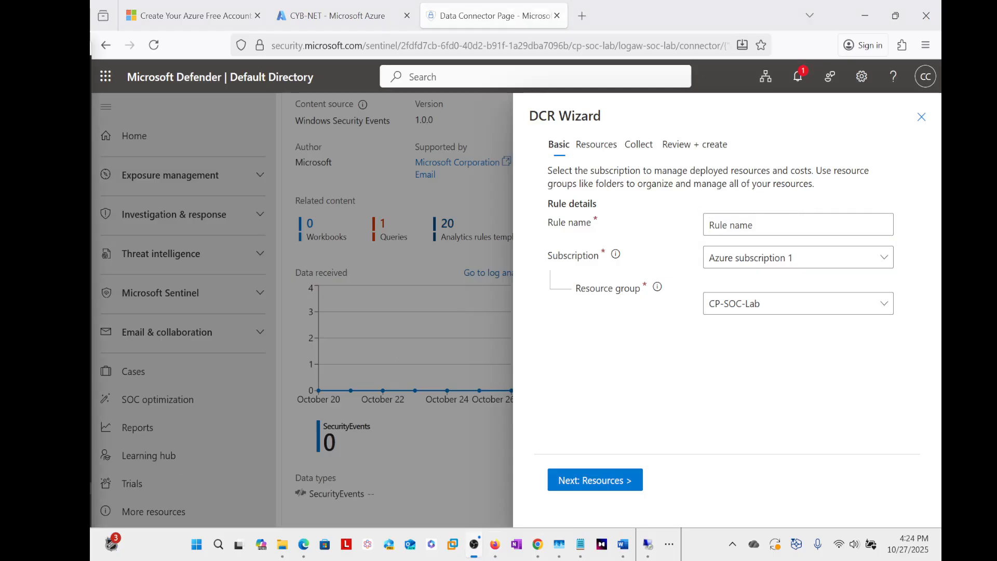
key("alt+Tab")
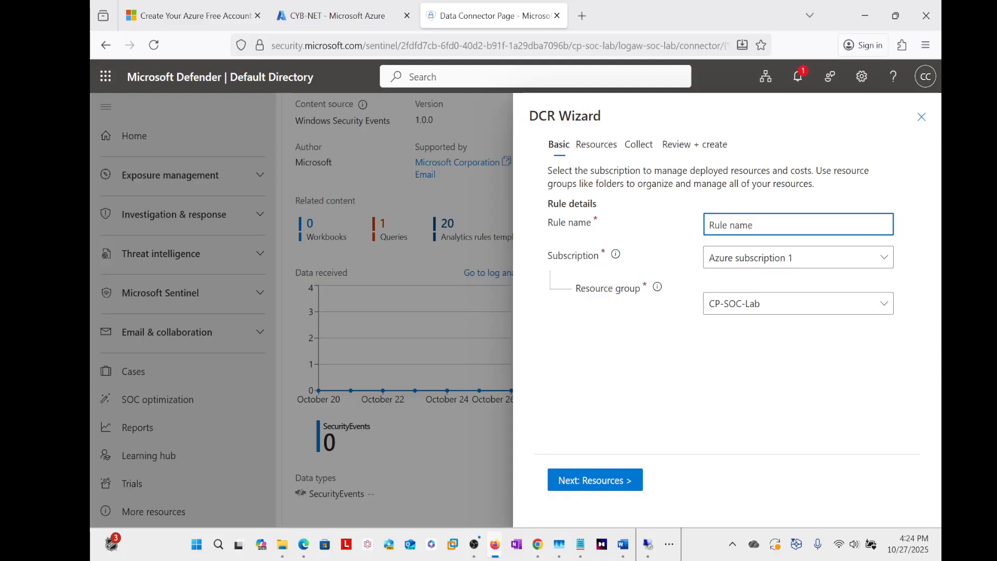
type("DCR_wins")
left_click(800, 307)
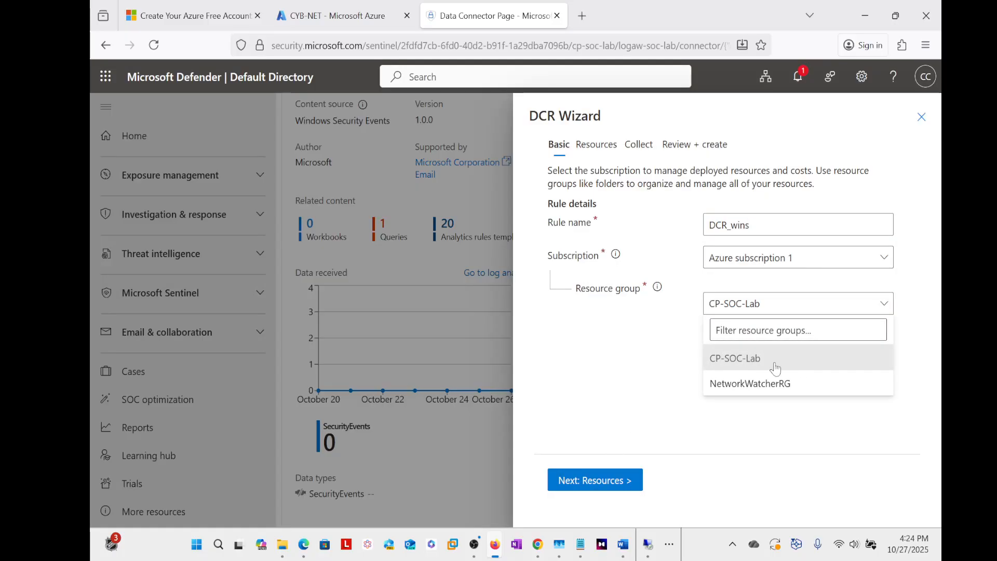
left_click(748, 359)
left_click(590, 481)
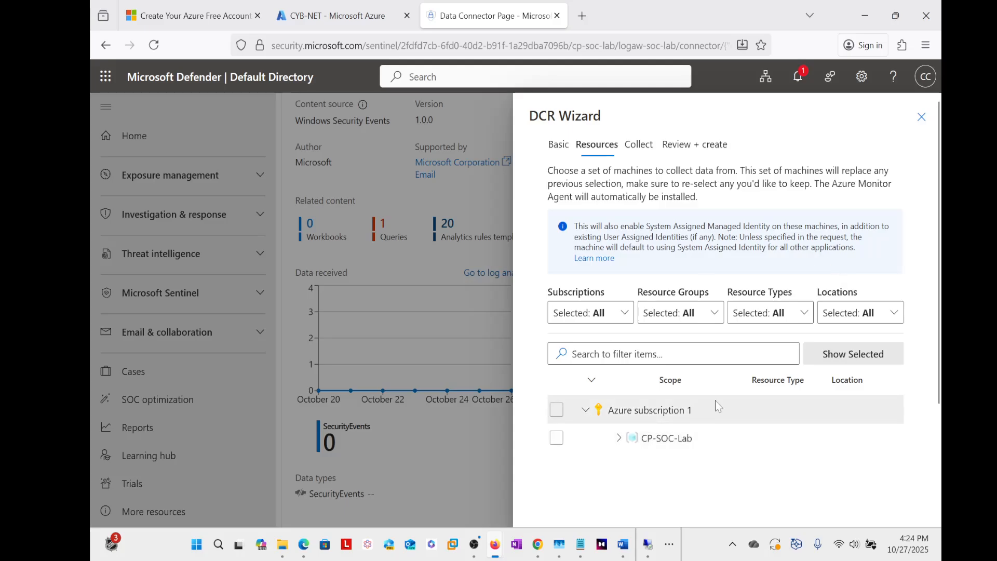
Step: Select the CYB-NET virtual machine under CP-SOC-Lab as the resource to collect data from and continue to event collection
scroll(749, 385, "down", 3)
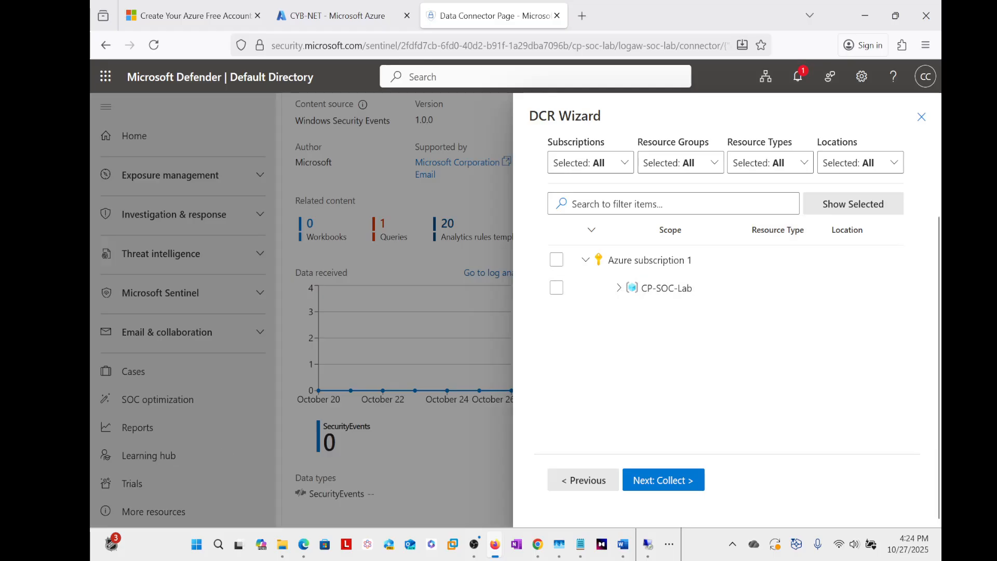
left_click(618, 289)
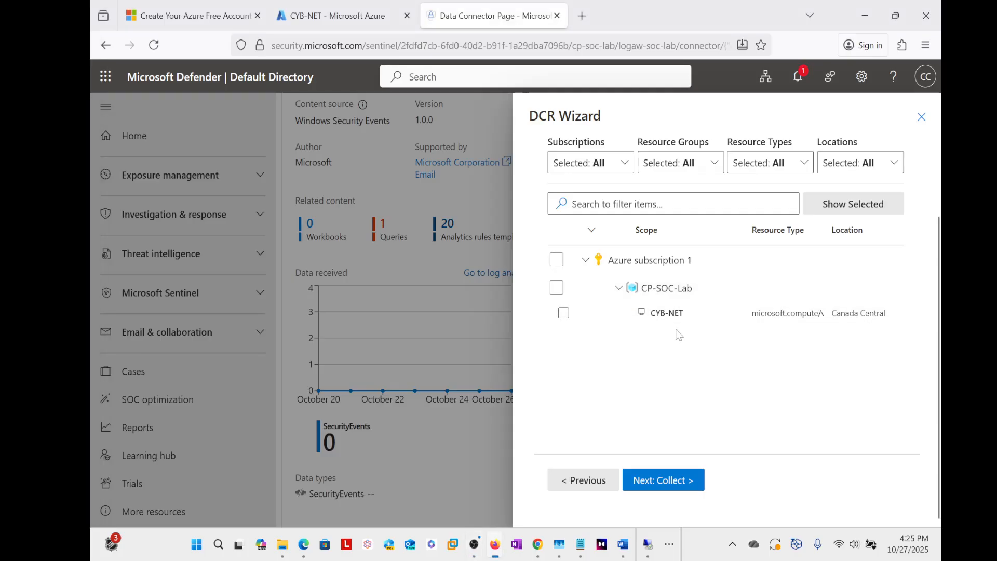
left_click(564, 315)
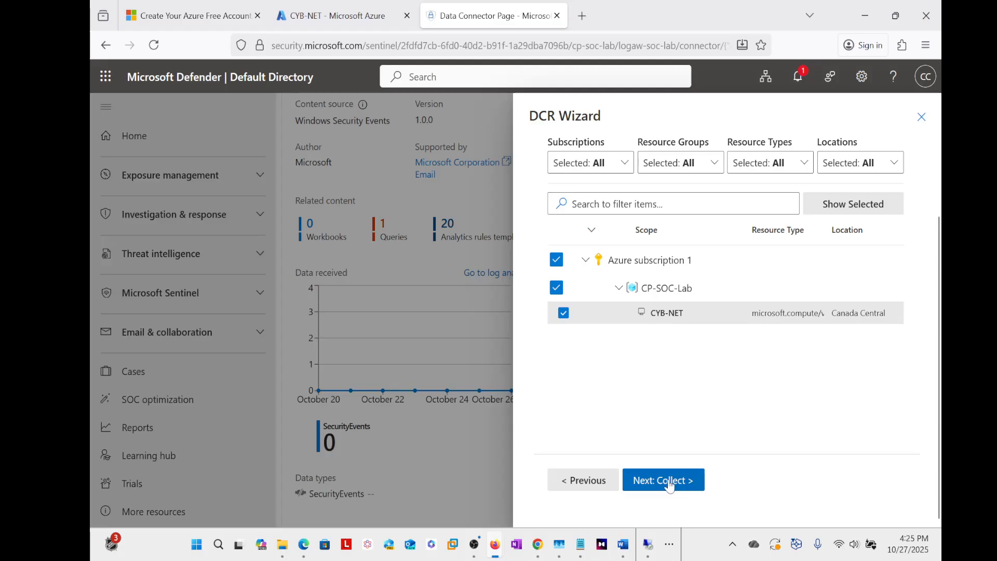
left_click(669, 485)
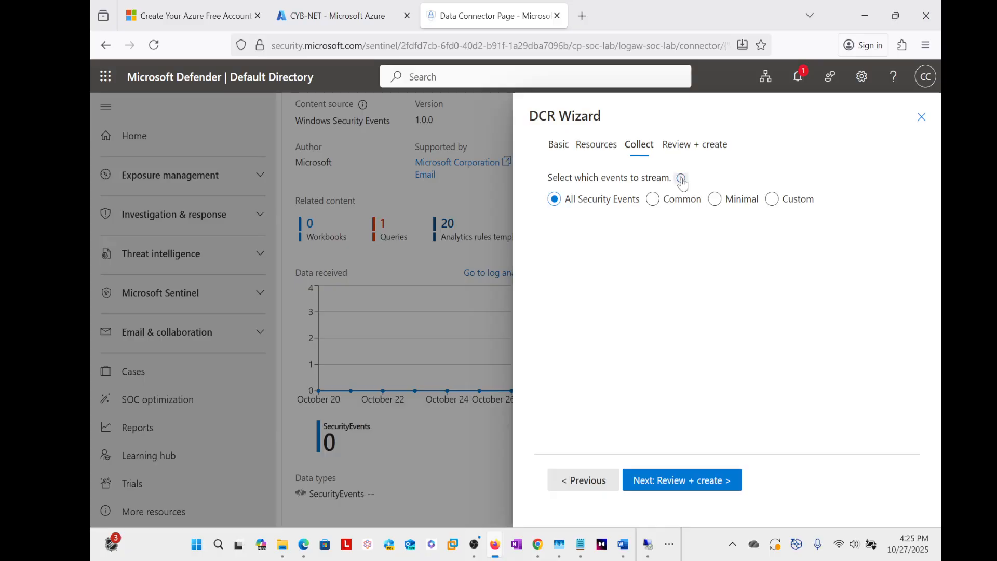
Step: Keep All Security Events as the events to stream, then review and create the data collection rule
mouse_move(681, 180)
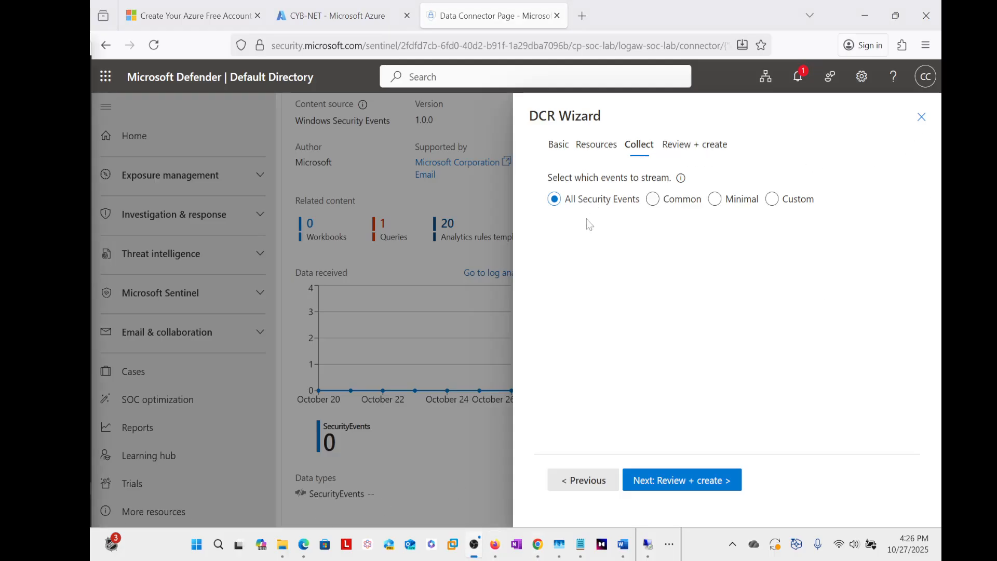
left_click(681, 484)
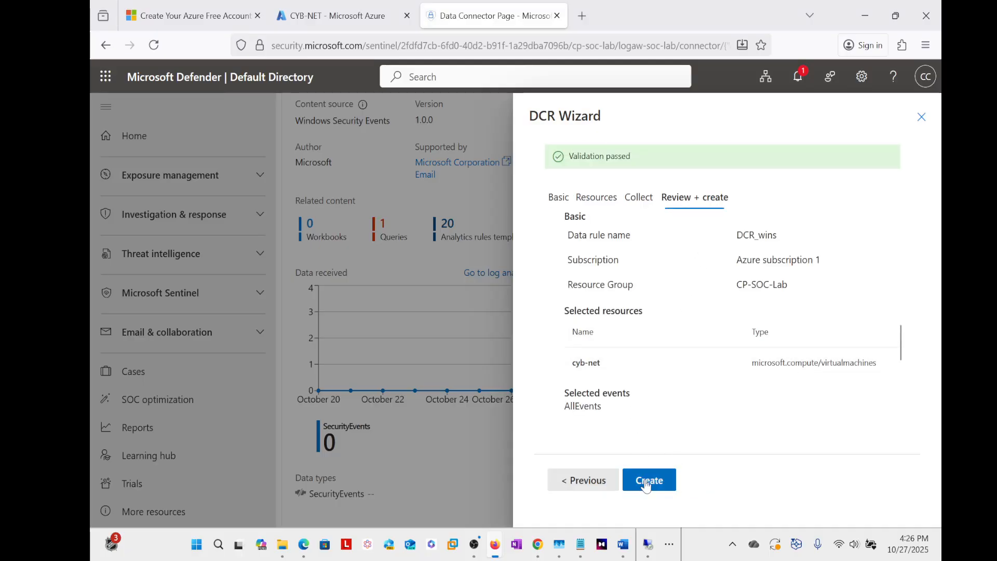
left_click(644, 481)
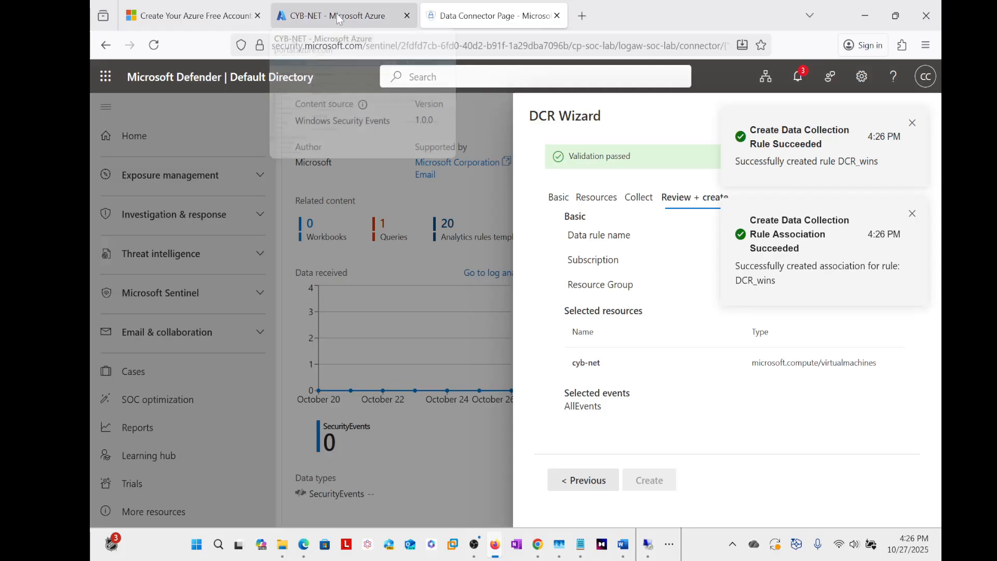
Step: Switch to the Azure portal and refresh CYB-NET's extensions to check the Azure Monitor Windows agent's status
mouse_move(340, 19)
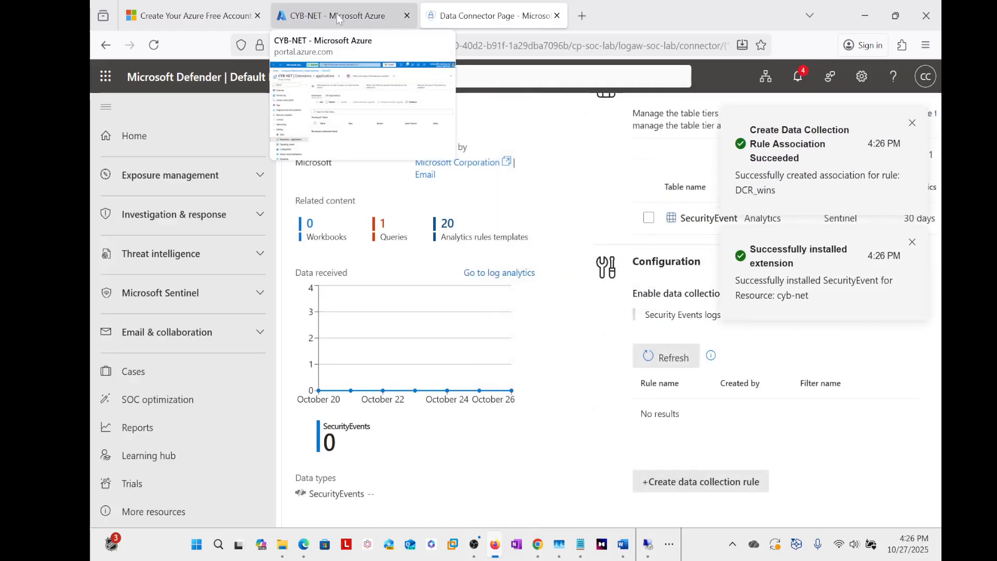
left_click(339, 19)
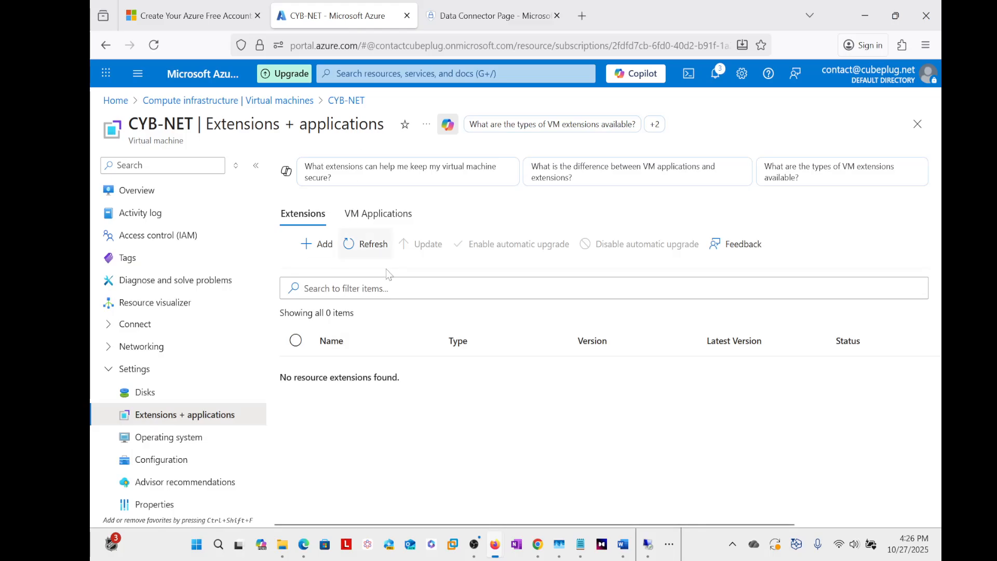
left_click(358, 244)
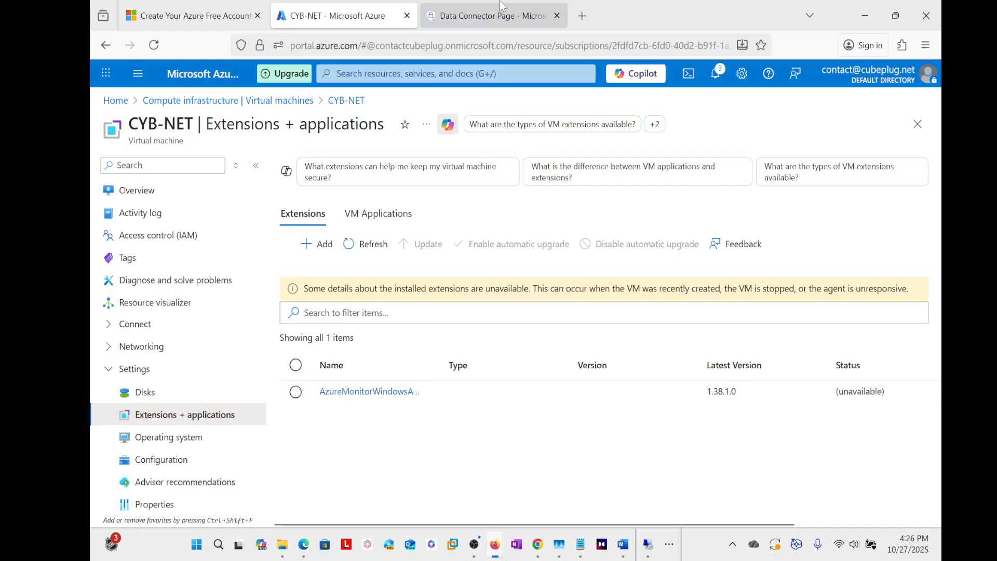
left_click(494, 15)
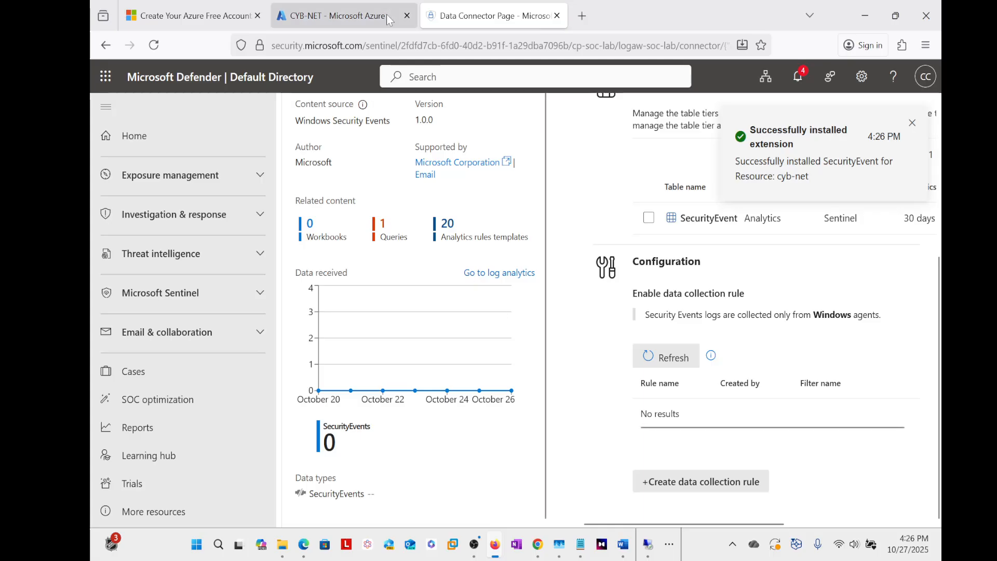
left_click(363, 16)
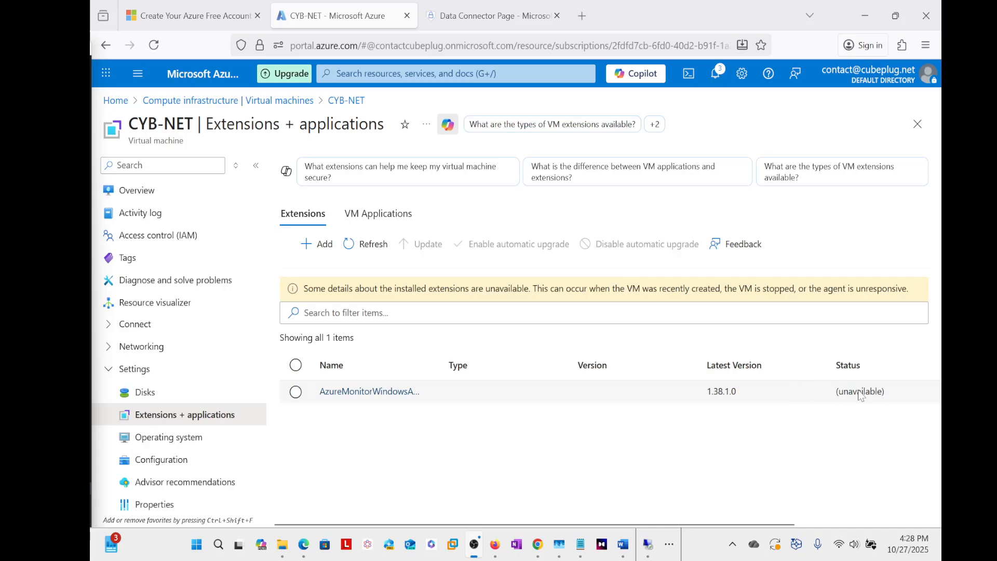
left_click(359, 251)
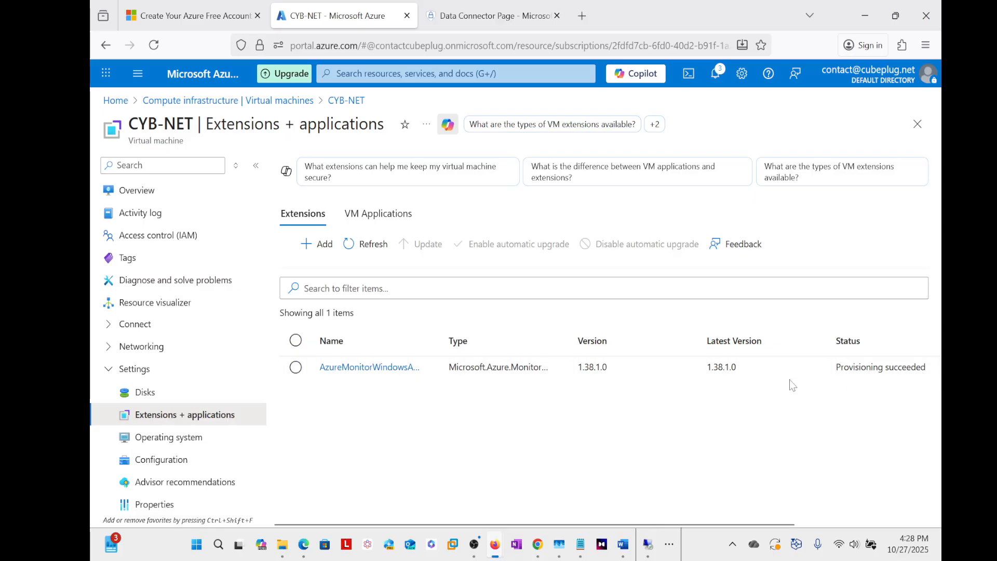
left_click(486, 15)
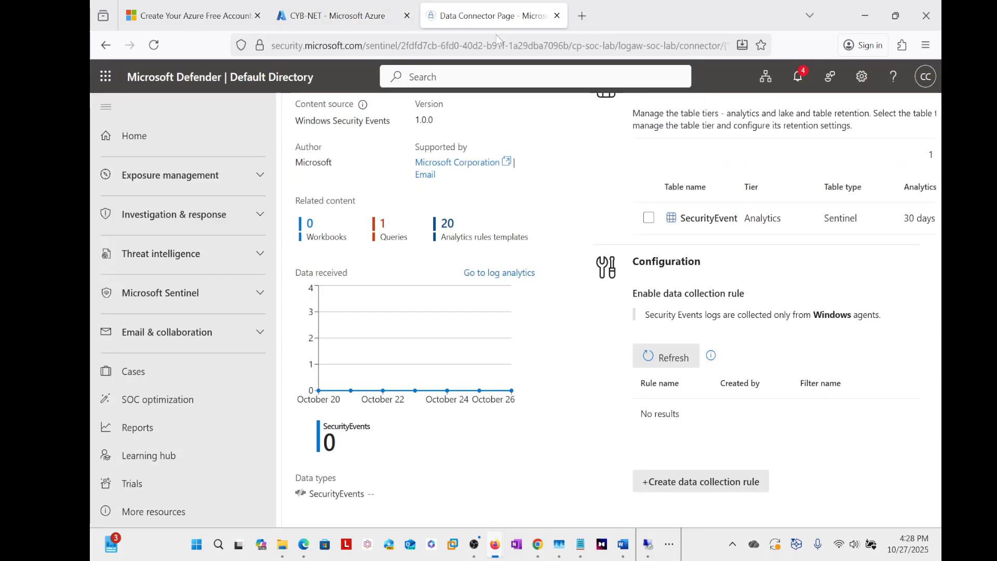
left_click(326, 11)
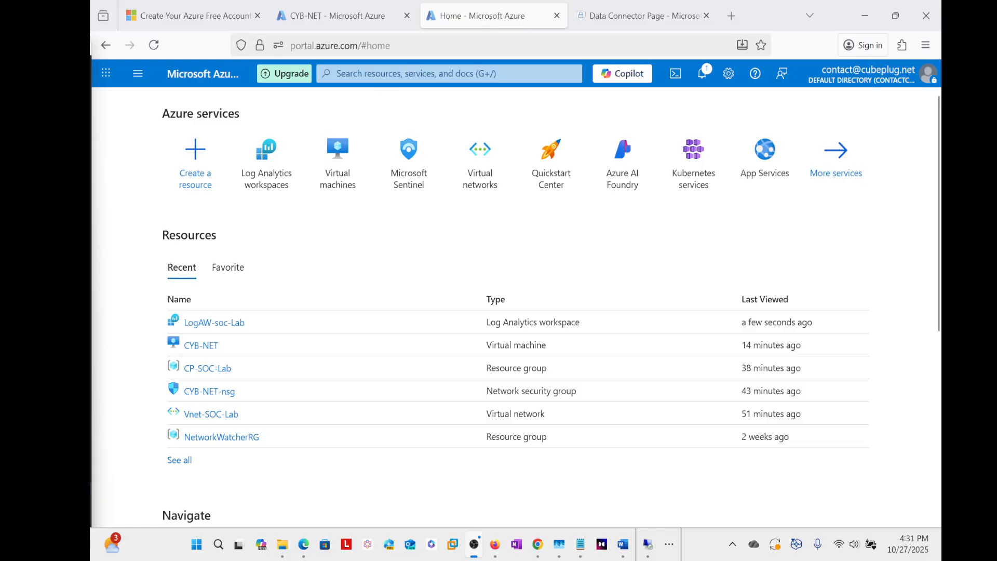
left_click(366, 17)
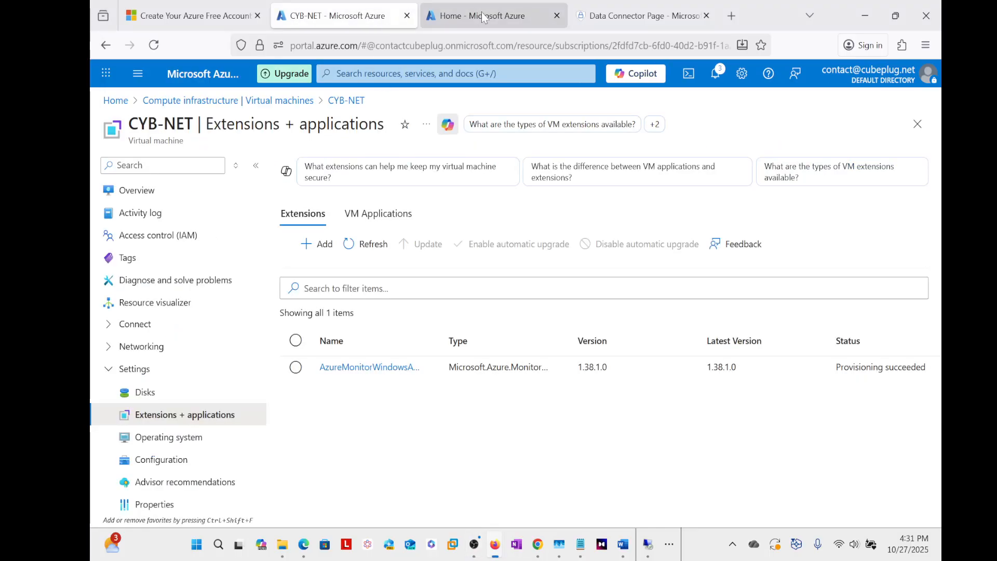
Step: Switch to the other Azure portal session and open the LogAW-soc-Lab workspace under Log Analytics workspaces
left_click(486, 17)
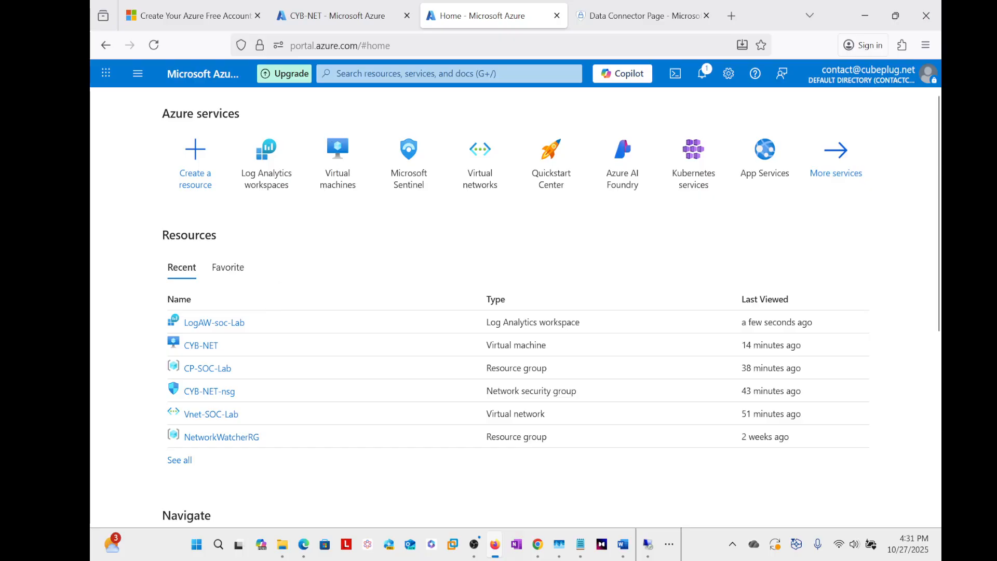
left_click(405, 74)
type("log")
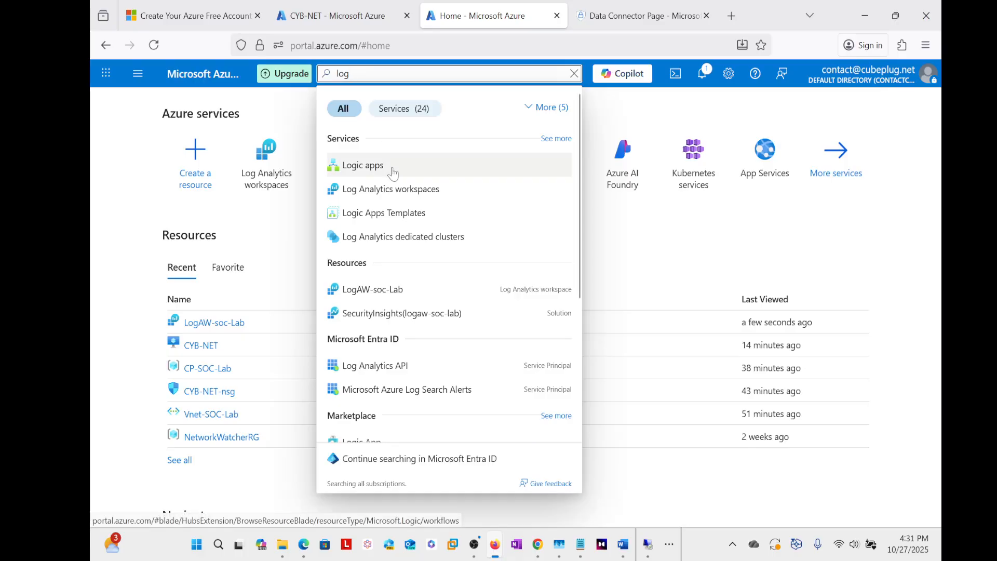
left_click(394, 191)
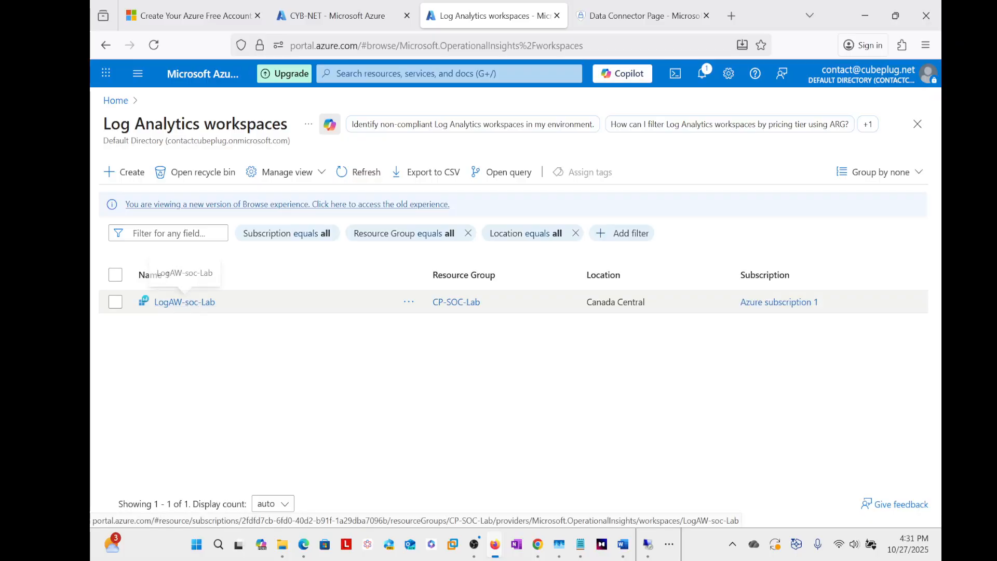
left_click(182, 303)
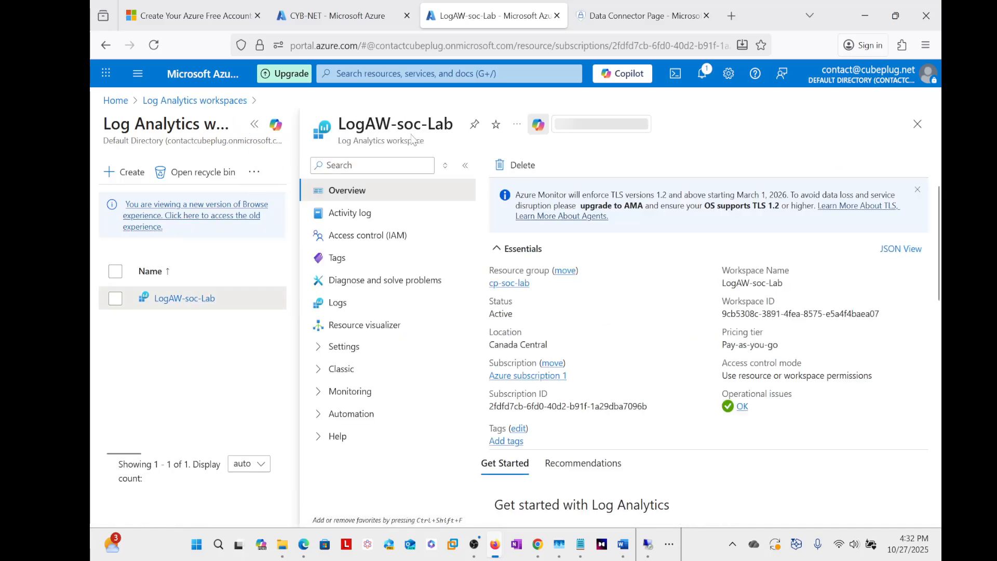
Step: Open the workspace's Logs, dismiss its introductory screens and make room for the query editor
left_click(338, 305)
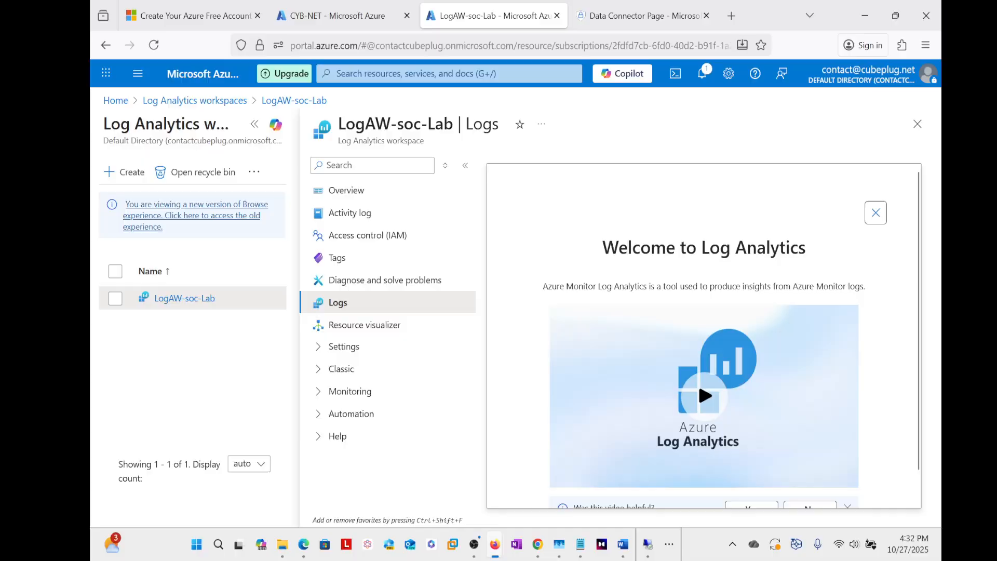
left_click(255, 125)
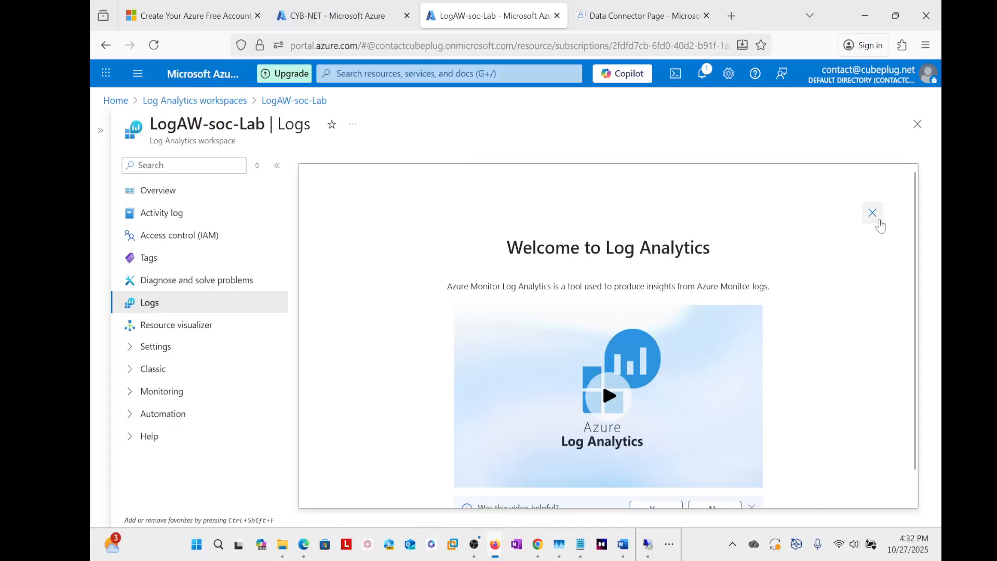
left_click(873, 214)
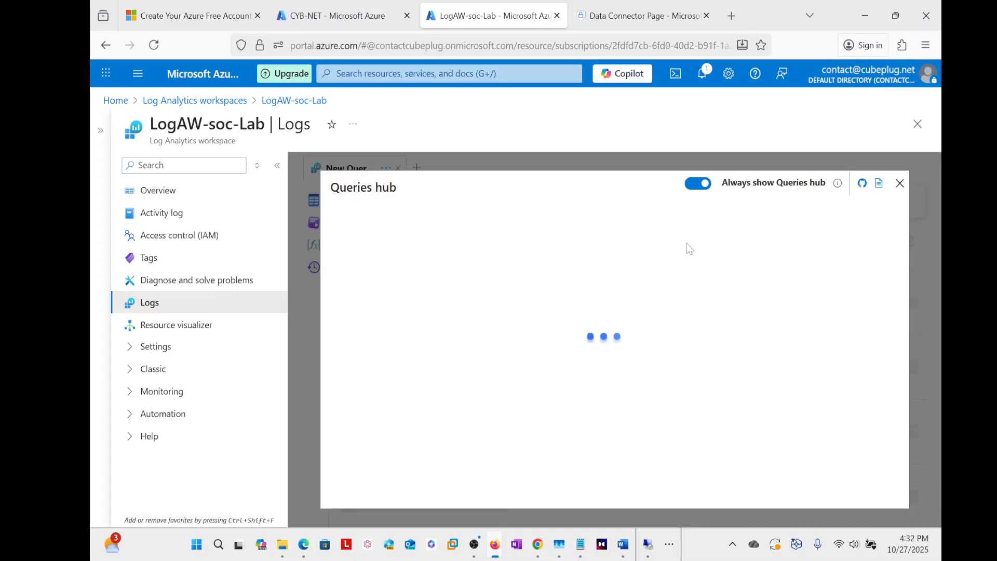
left_click(901, 185)
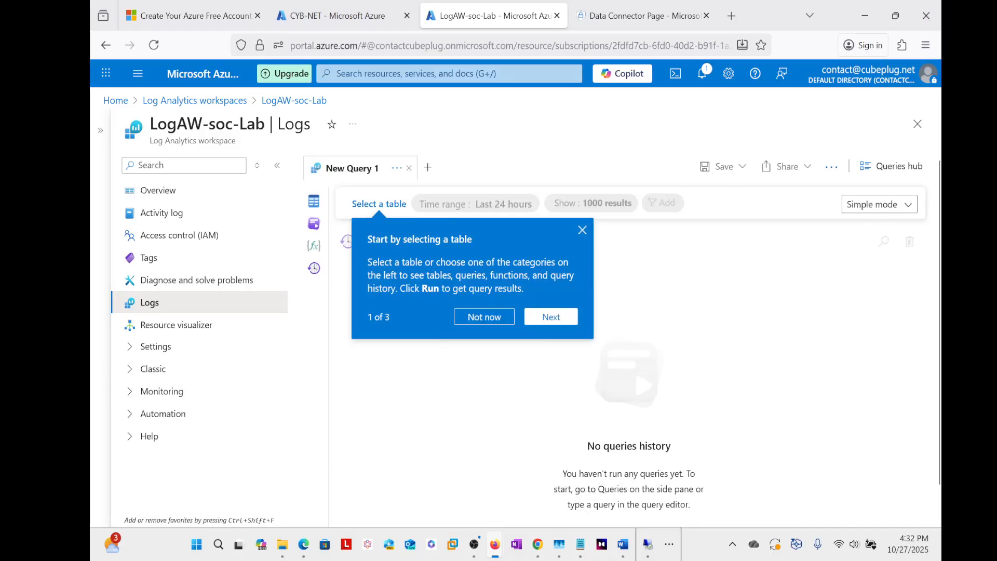
left_click(581, 231)
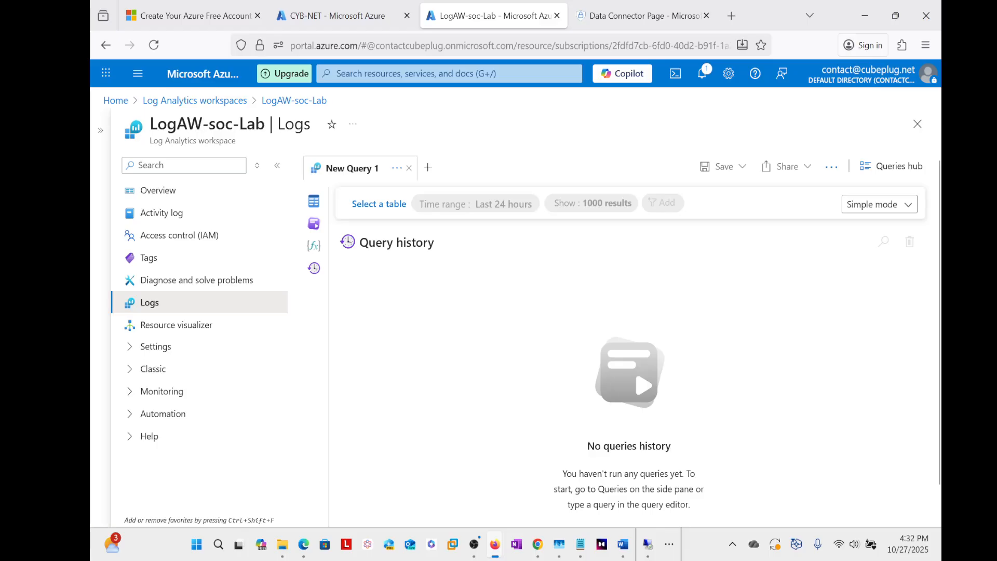
Step: Change the query editor from Simple mode to KQL mode without changing the default mode
left_click(901, 206)
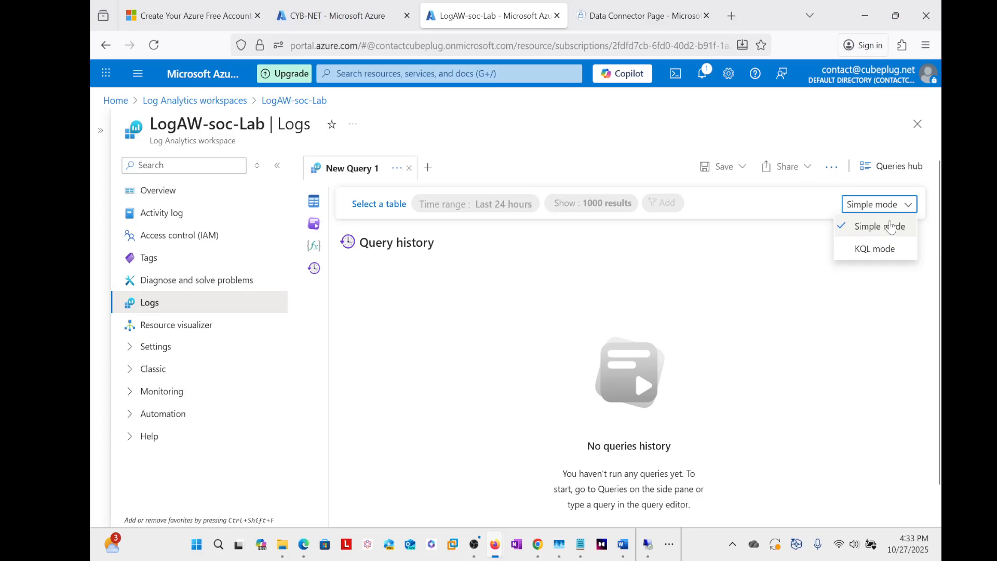
left_click(877, 249)
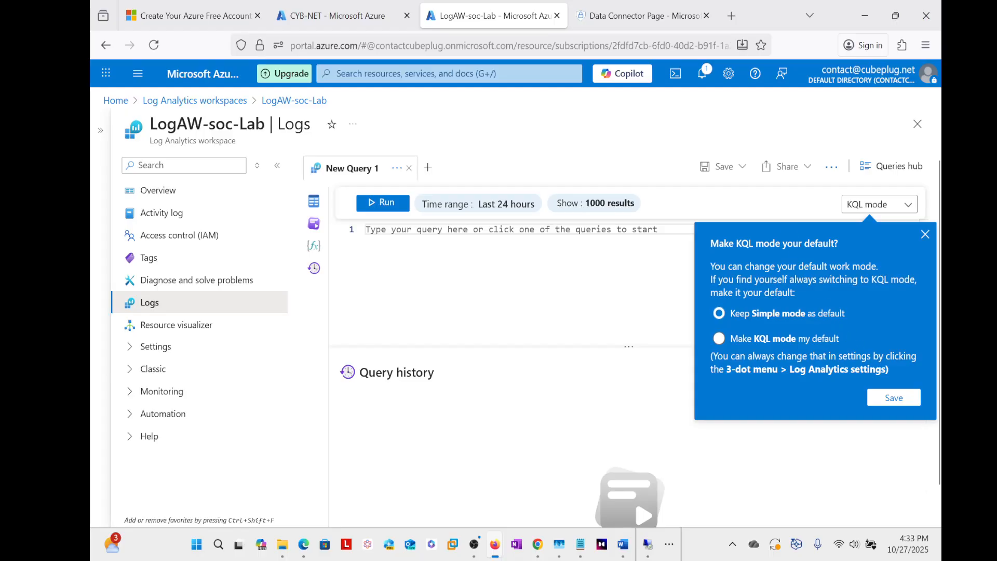
left_click(926, 235)
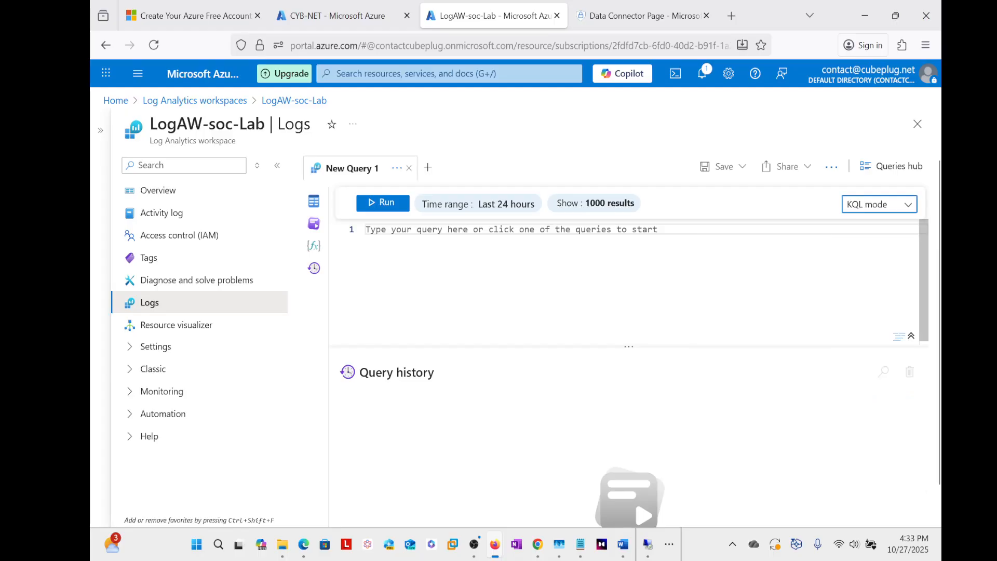
Step: Query the SecurityAlert table for the last 24 hours, removing the stray pipe line from the query
left_click(367, 230)
type("security")
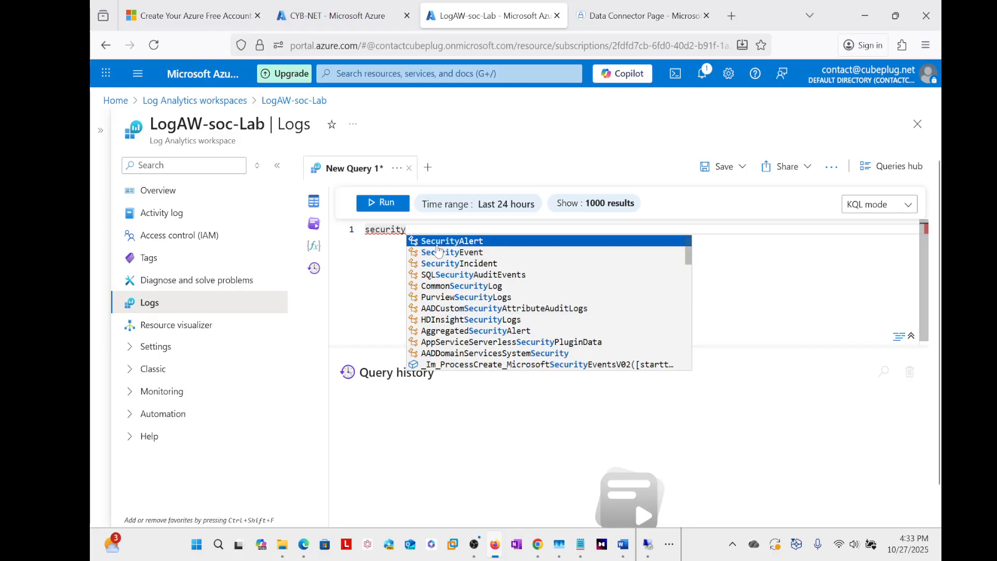
key("Return")
key("Return")
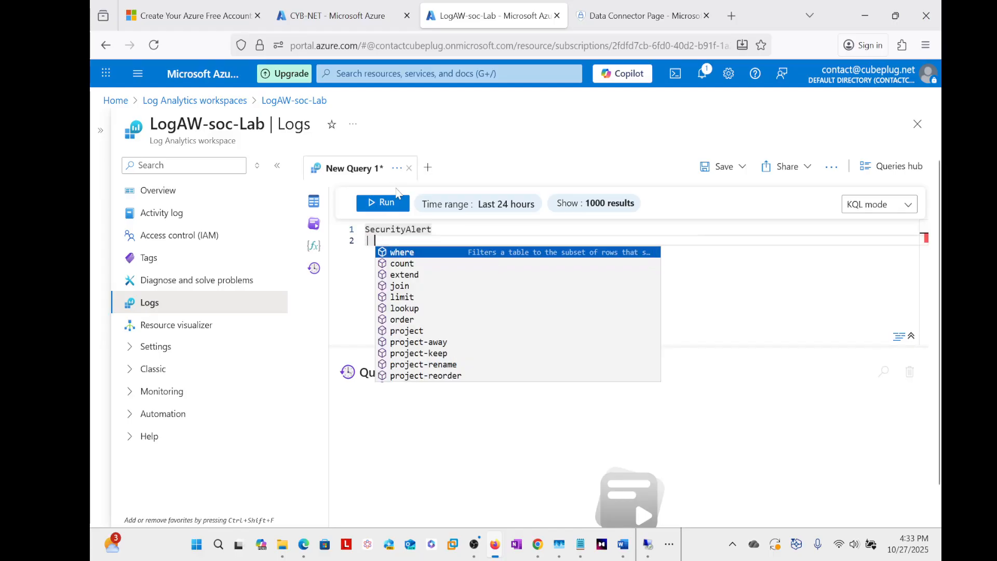
left_click(382, 203)
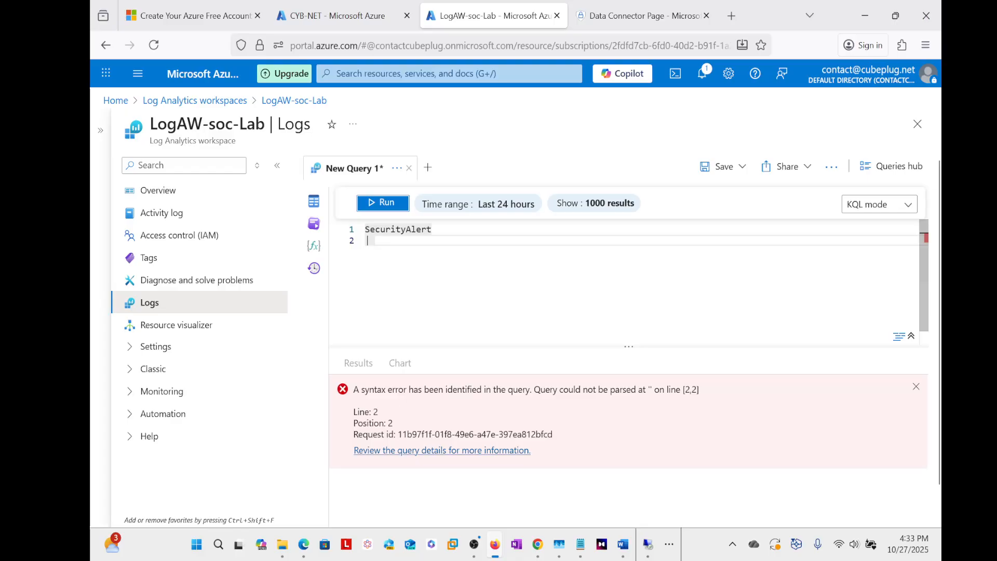
key("BackSpace")
key("shift+Return")
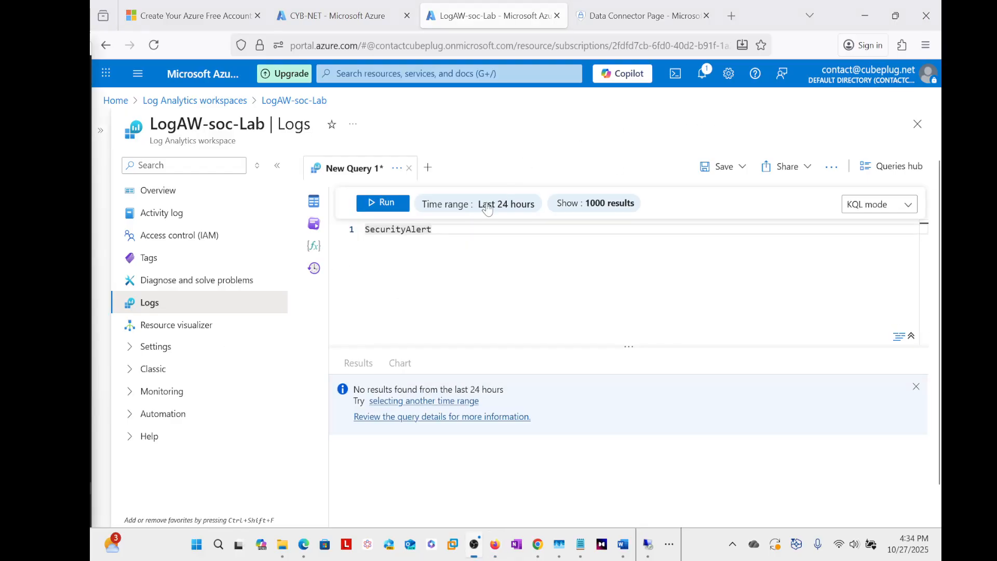
left_click(377, 205)
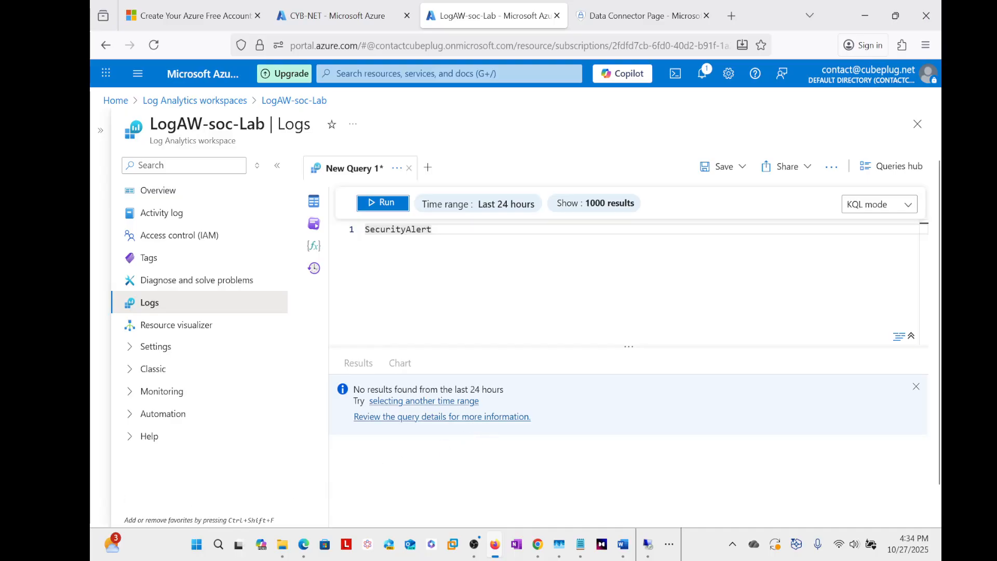
key("alt+Tab")
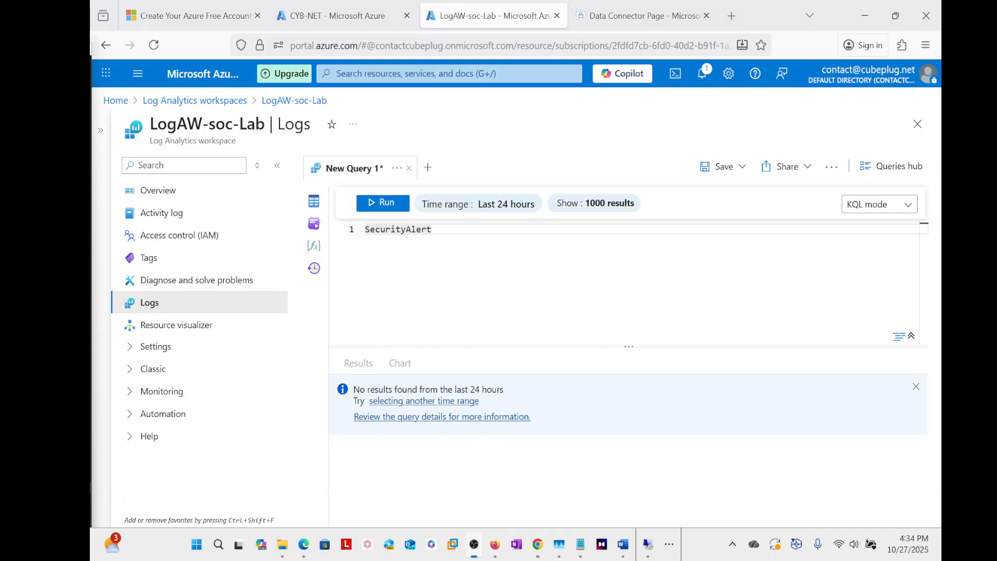
key("alt+Tab")
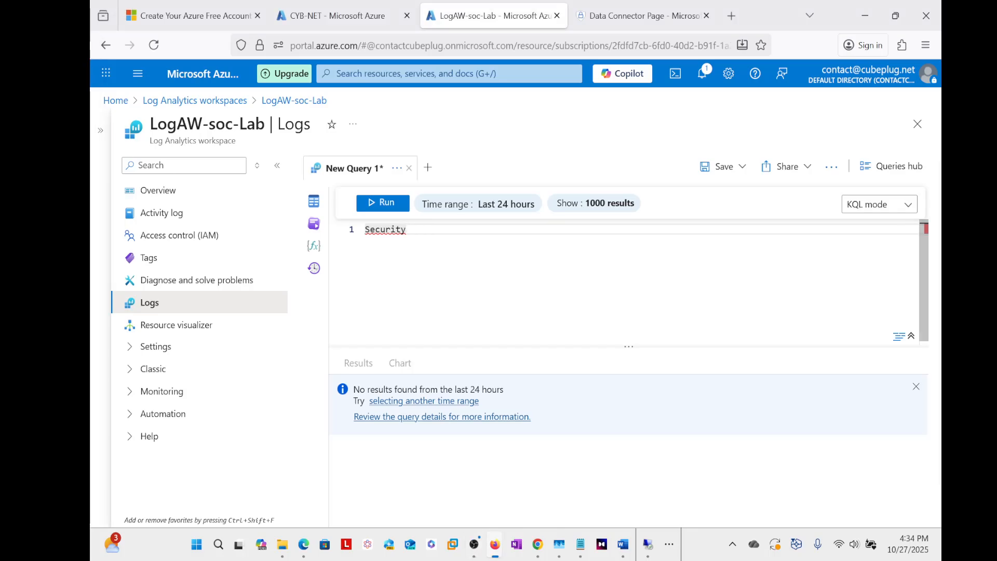
Step: Change the query to the SecurityEvent table and run it for the last 24 hours
type("Eve")
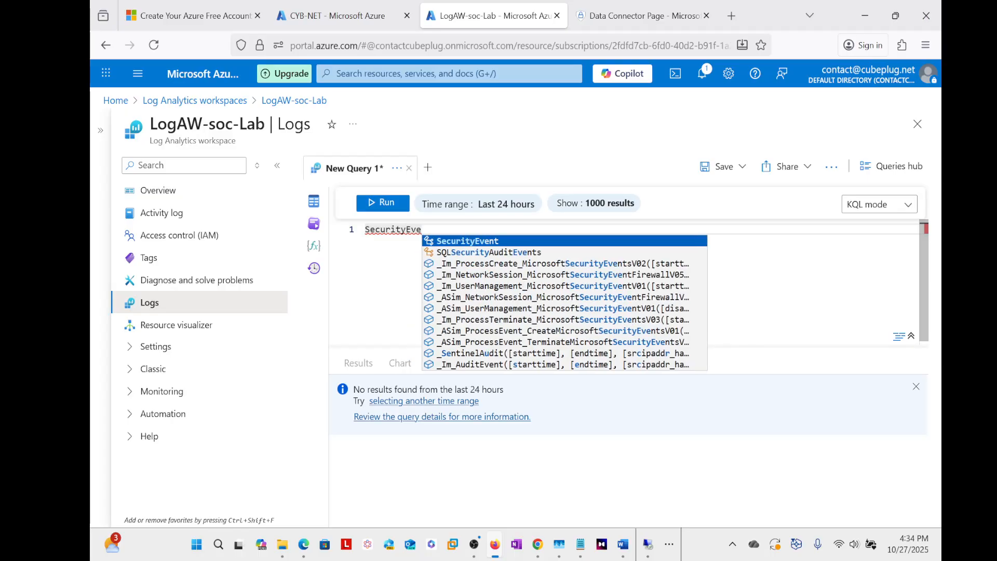
key("Return")
key("Return")
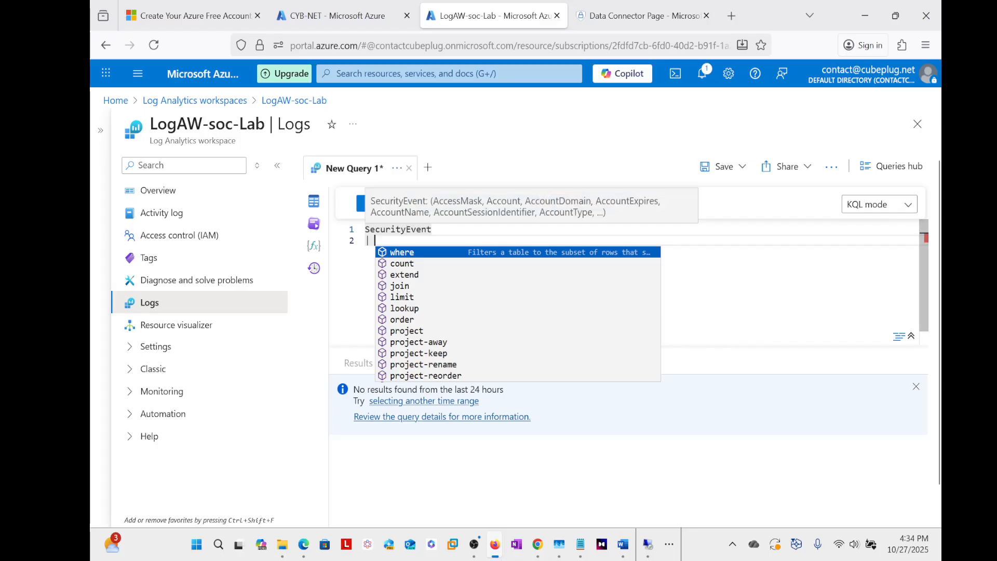
key("BackSpace")
key("BackSpace")
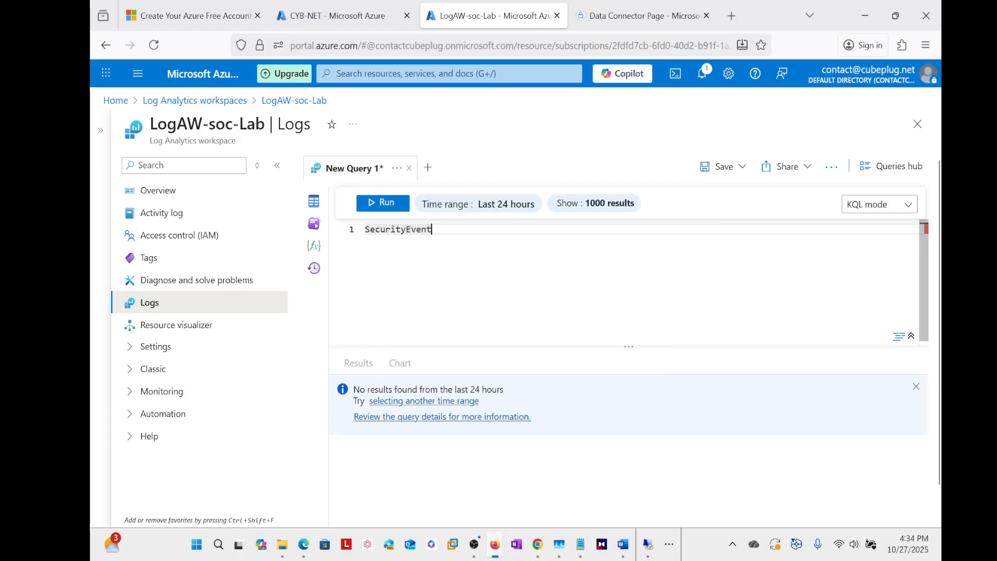
left_click(385, 203)
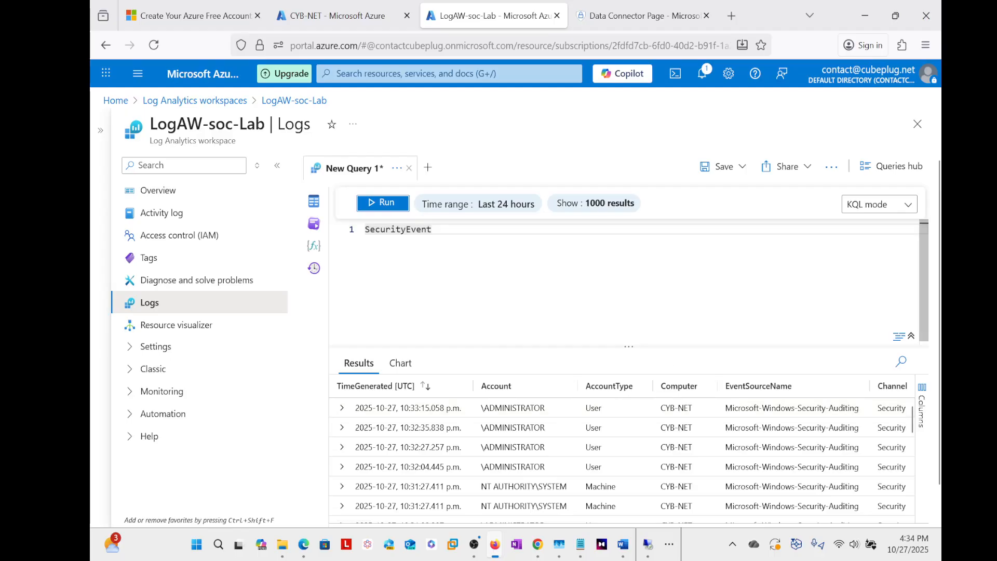
Step: Enlarge the query results area and look through the returned CYB-NET security events
left_click_drag(634, 345, 640, 306)
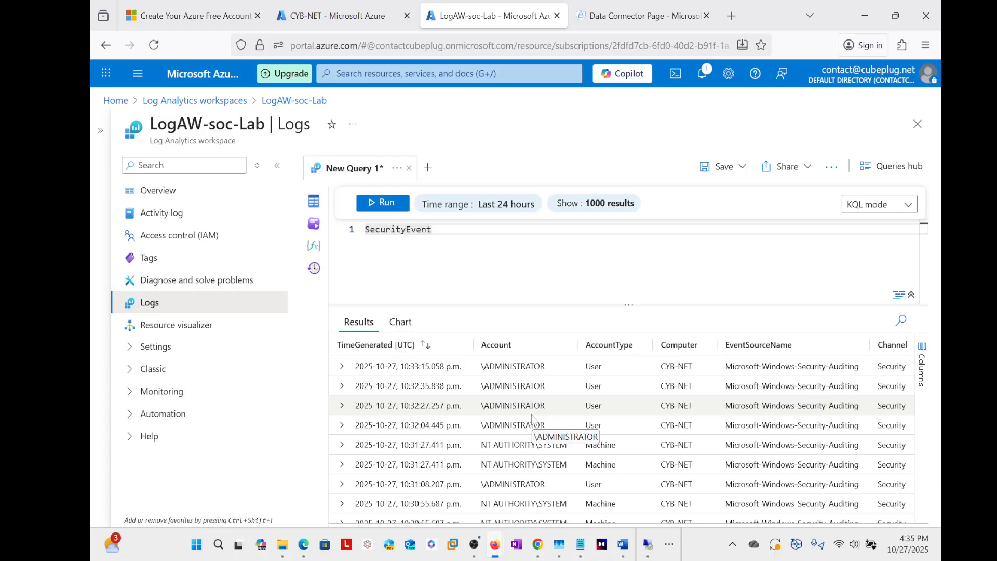
scroll(623, 427, "down", 3)
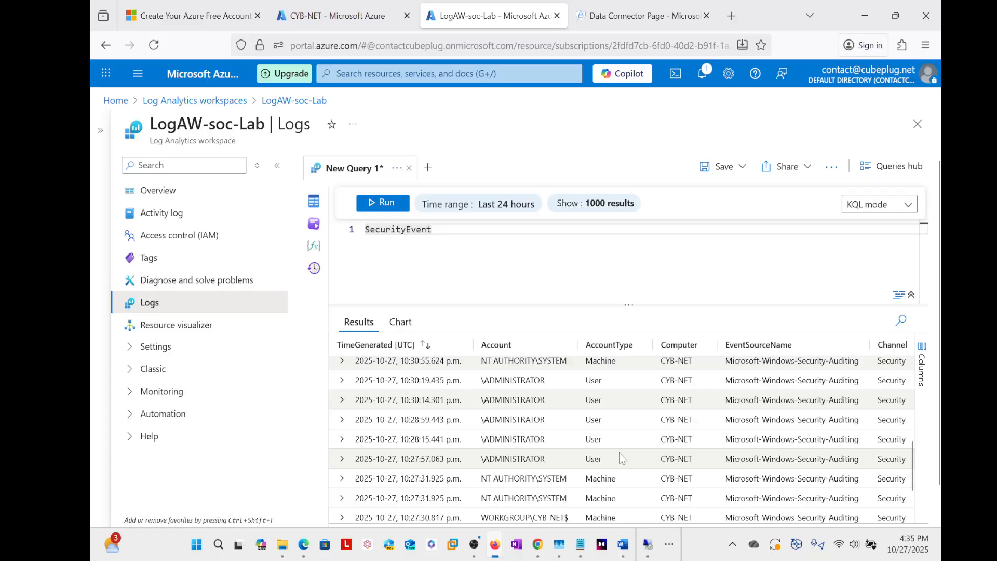
scroll(622, 458, "up", 3)
scroll(620, 454, "down", 5)
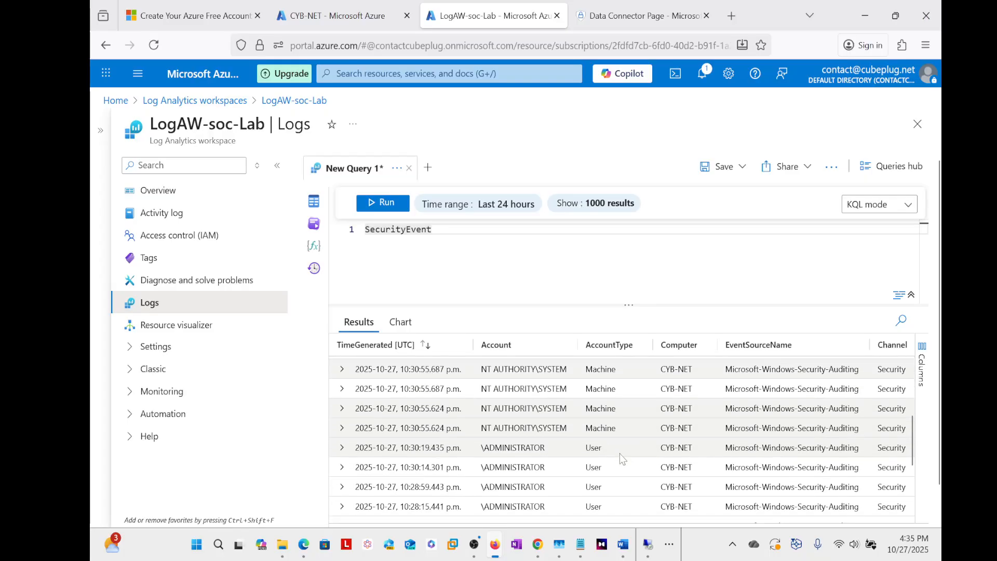
scroll(619, 457, "up", 5)
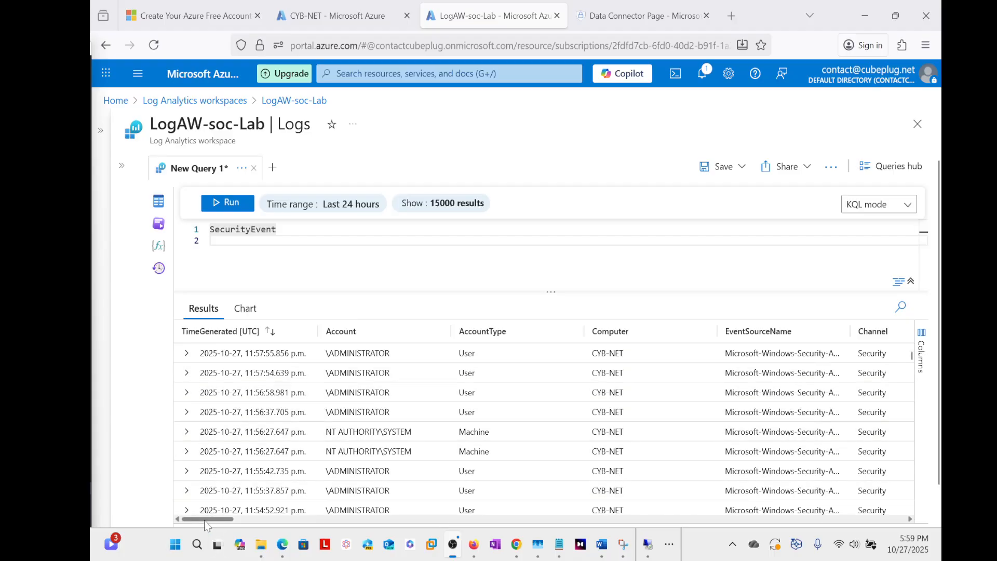
Step: Examine the EventID, Activity, FailureReason and IpAddress columns of the SecurityEvent results, and return to the first columns
left_click_drag(208, 518, 238, 520)
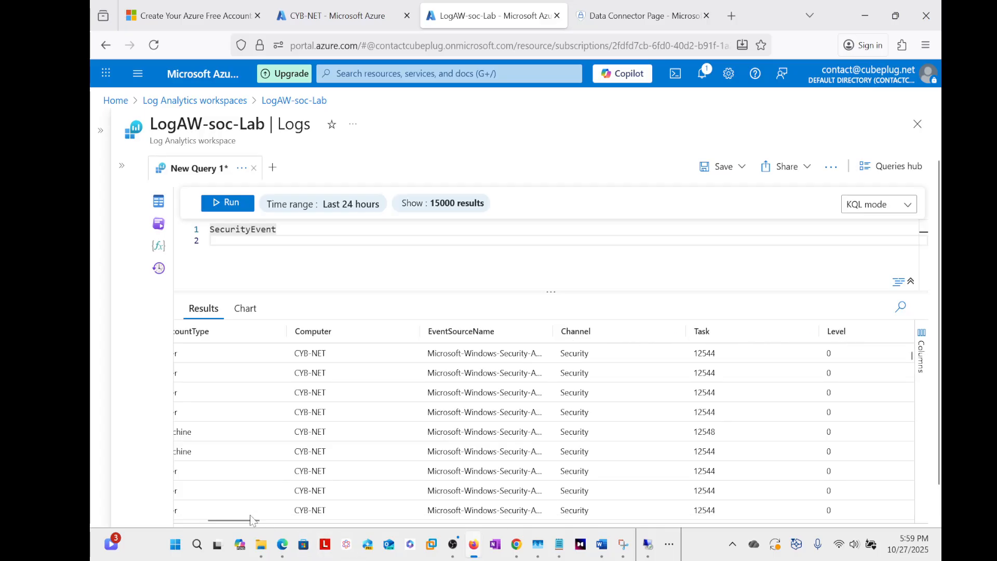
left_click_drag(253, 519, 302, 523)
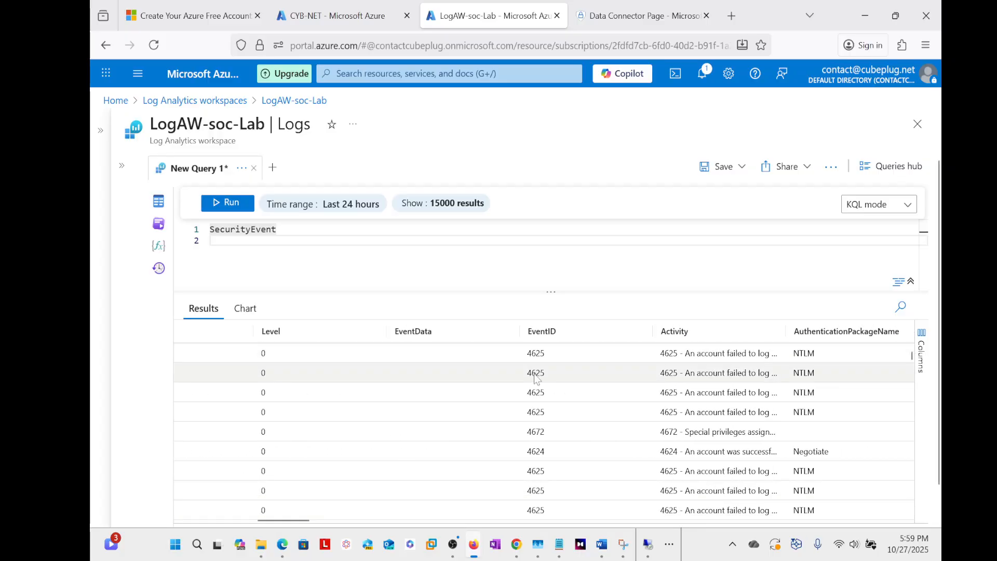
scroll(553, 436, "down", 2)
scroll(553, 438, "up", 3)
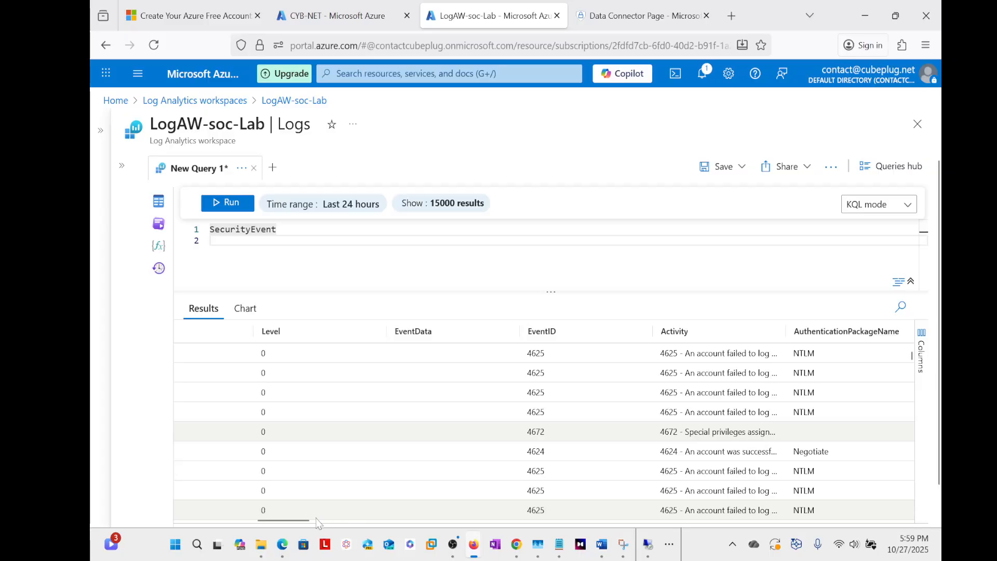
left_click_drag(294, 519, 318, 523)
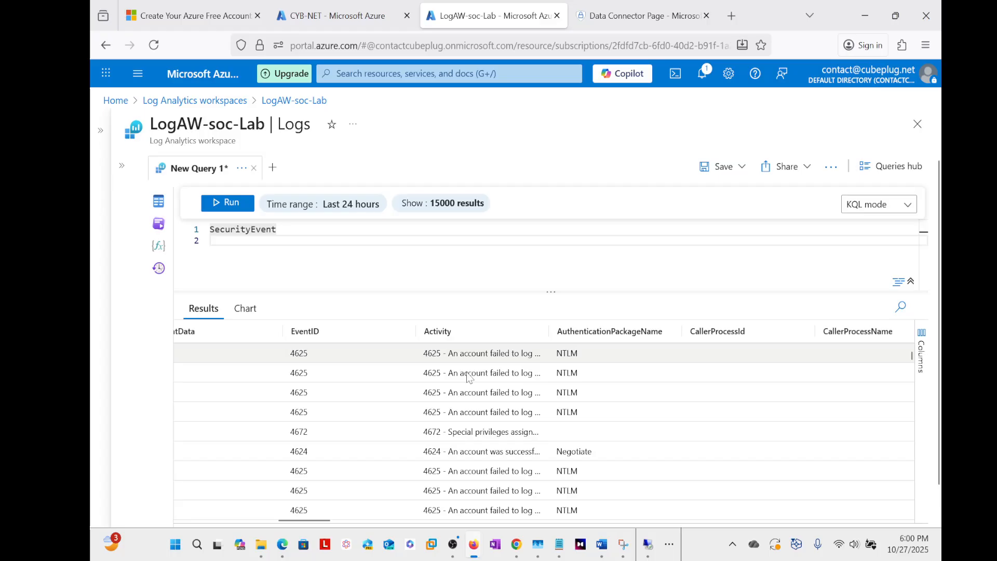
left_click_drag(316, 520, 375, 522)
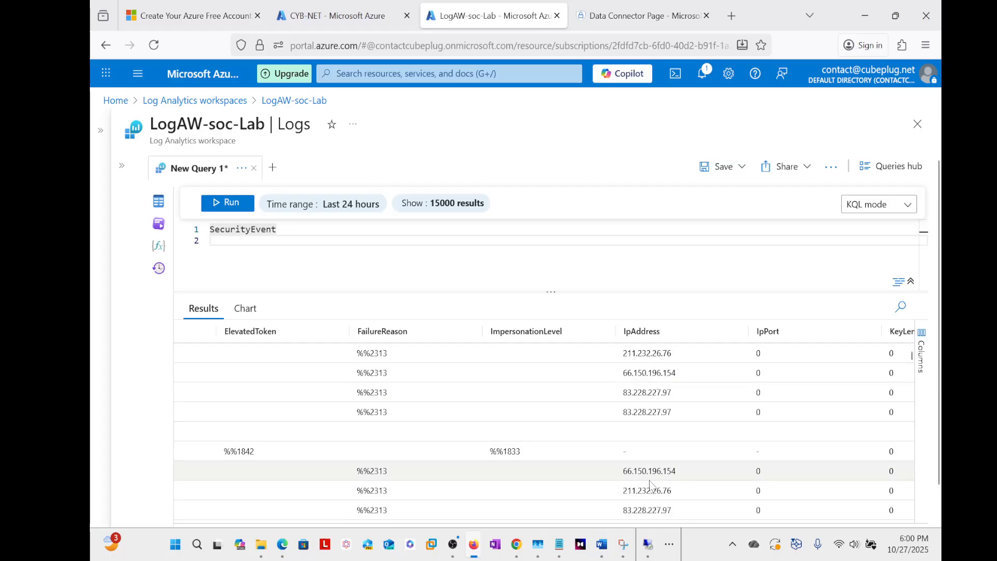
mouse_move(385, 521)
left_click_drag(383, 521, 202, 521)
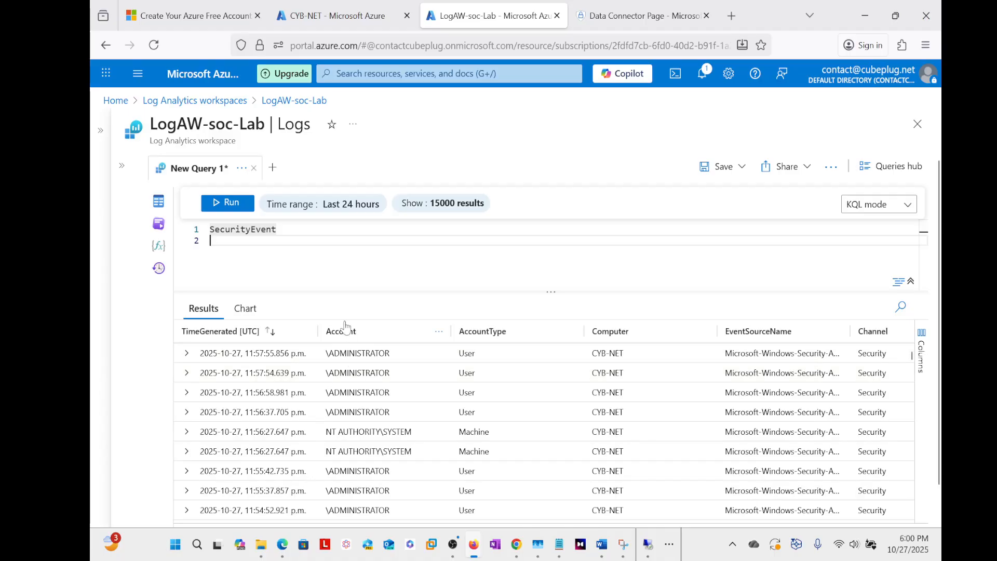
Step: Expand the first security event in the results and highlight the name in its Account field
left_click(187, 354)
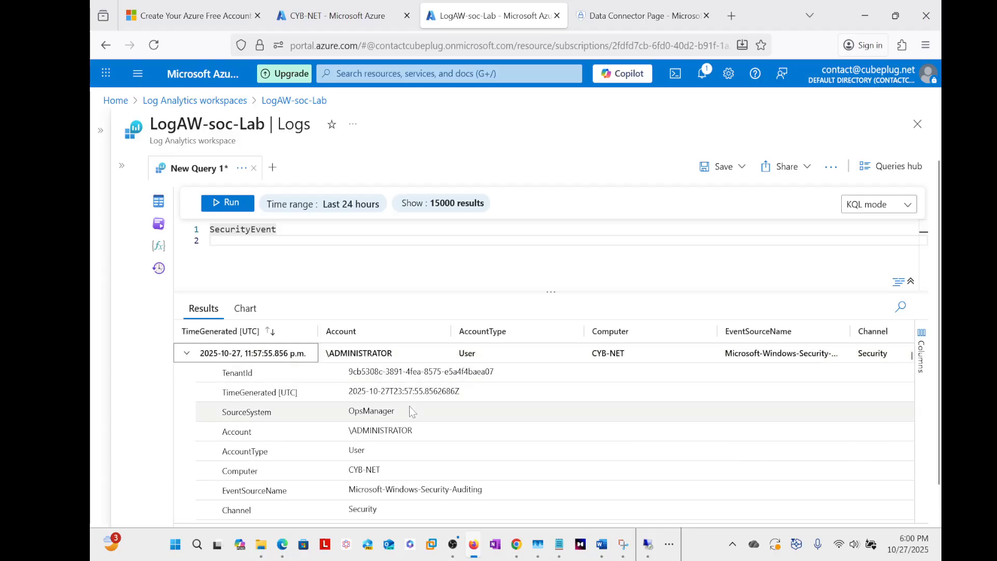
left_click(414, 430)
left_click_drag(413, 430, 358, 436)
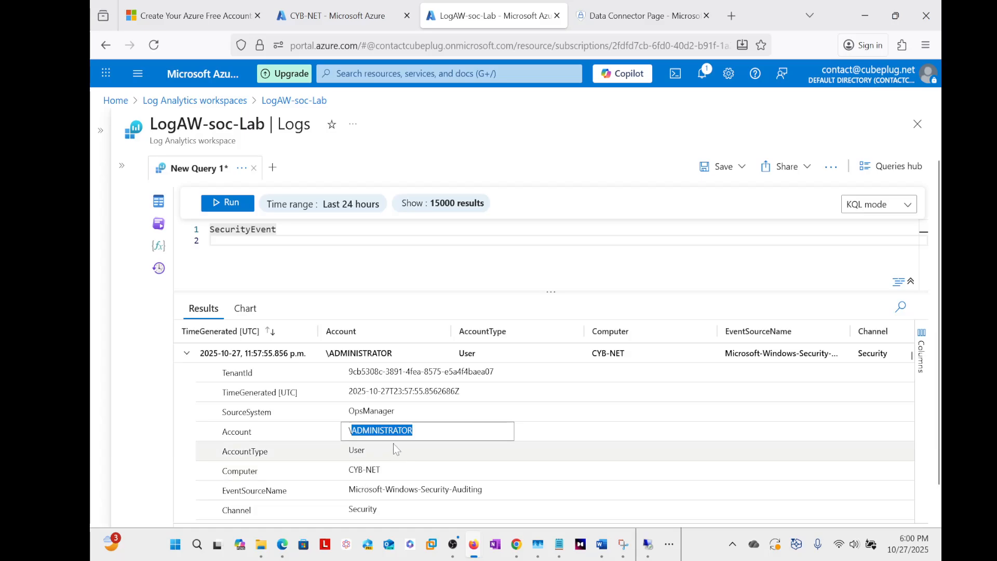
Step: Examine the expanded security event's EventID, Activity, FailureReason and IpAddress fields, return to its Account field and clear the text highlight
scroll(433, 407, "down", 3)
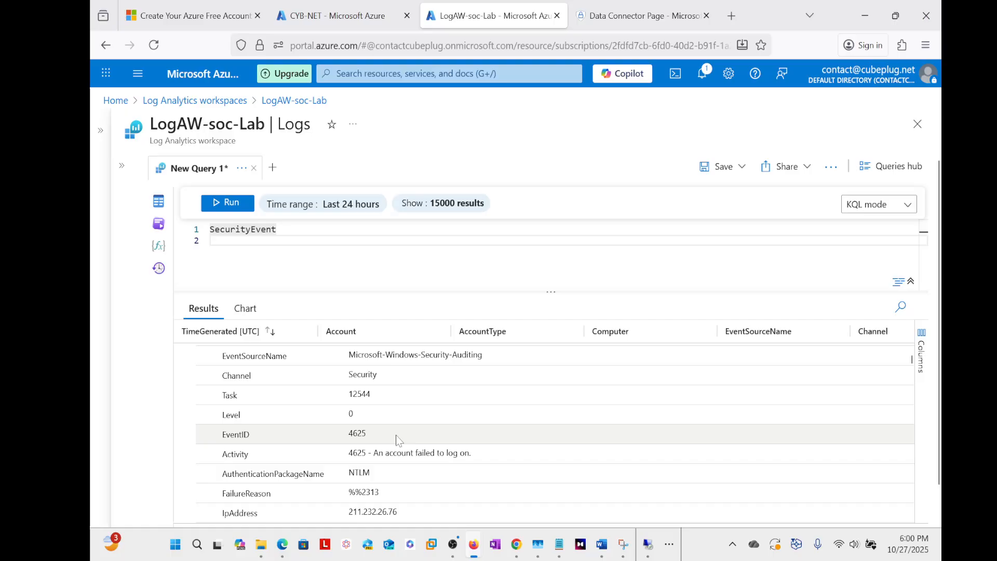
scroll(395, 435, "down", 2)
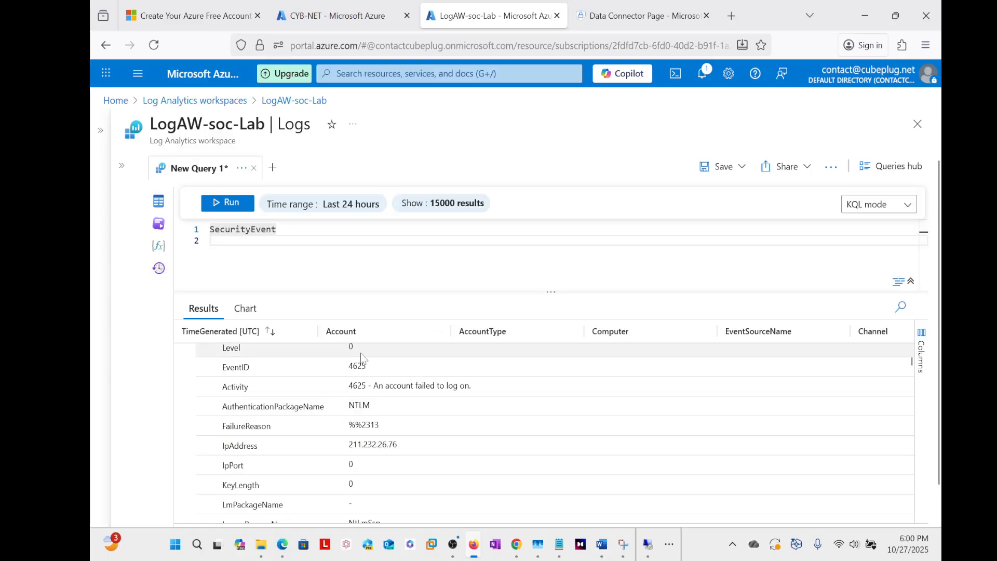
scroll(239, 361, "up", 5)
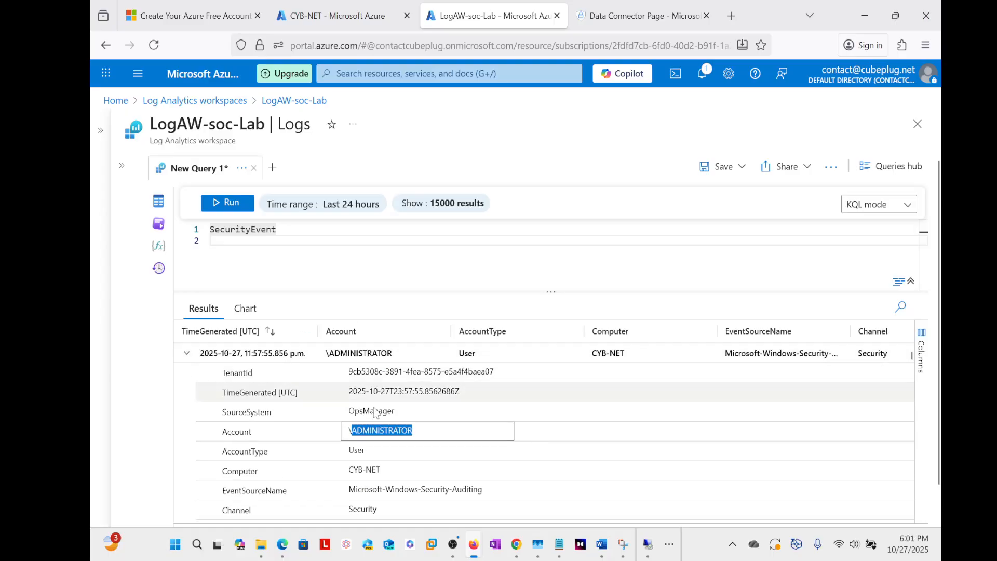
left_click(423, 430)
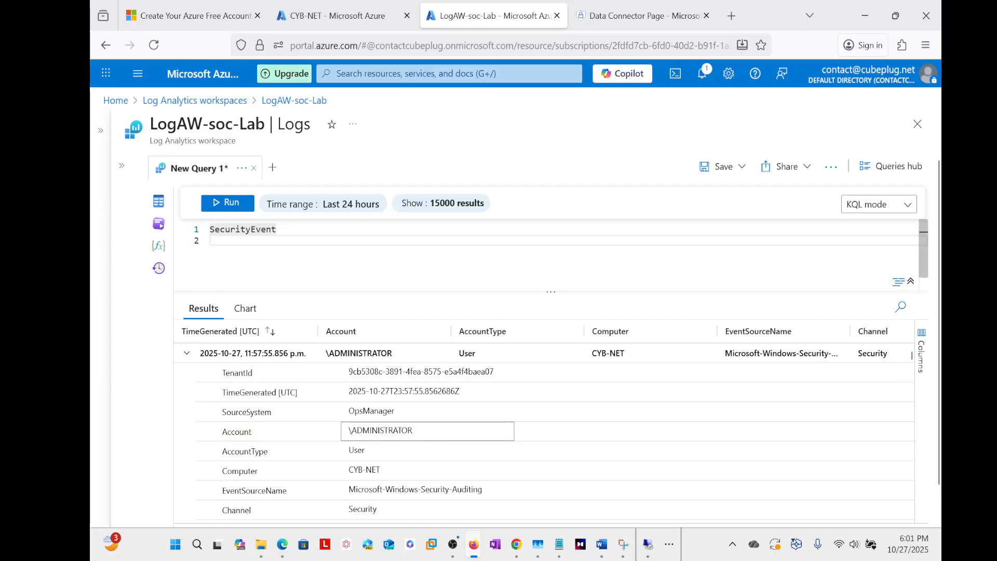
Step: Add a filter line to the SecurityEvent query: | where Account == "\\ADMINISTRATOR"
left_click(211, 241)
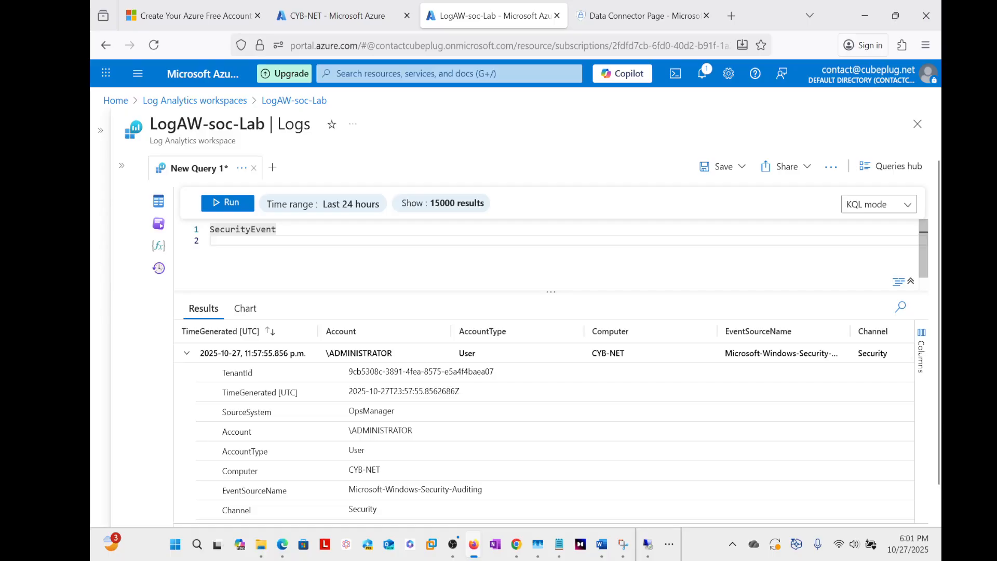
type("| ")
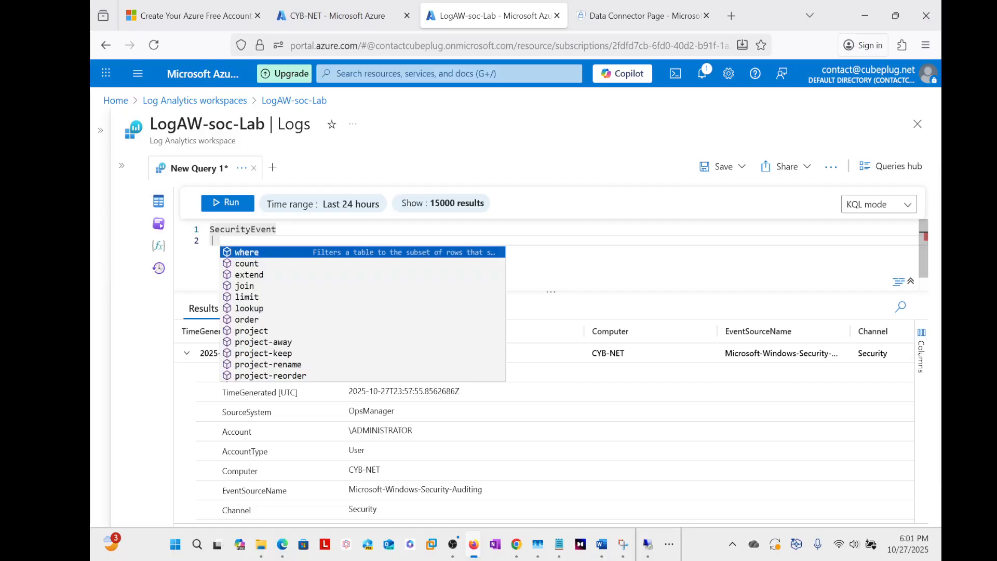
type("where")
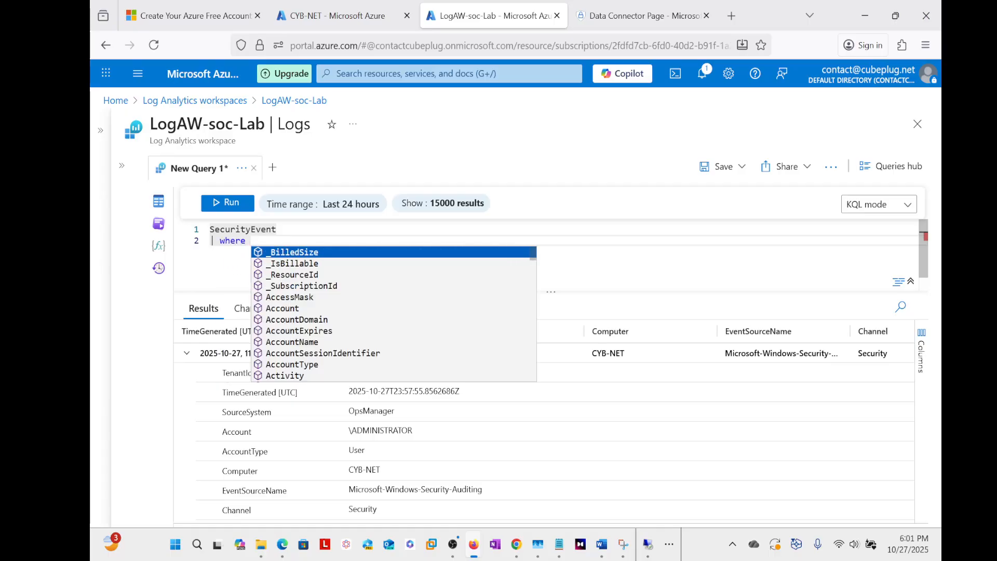
type(" Account")
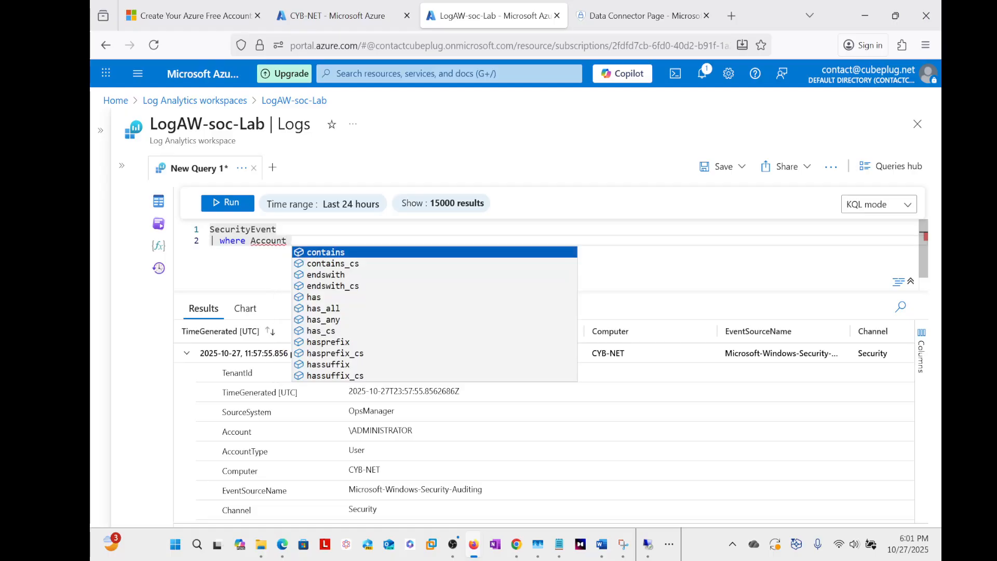
type(" == ")
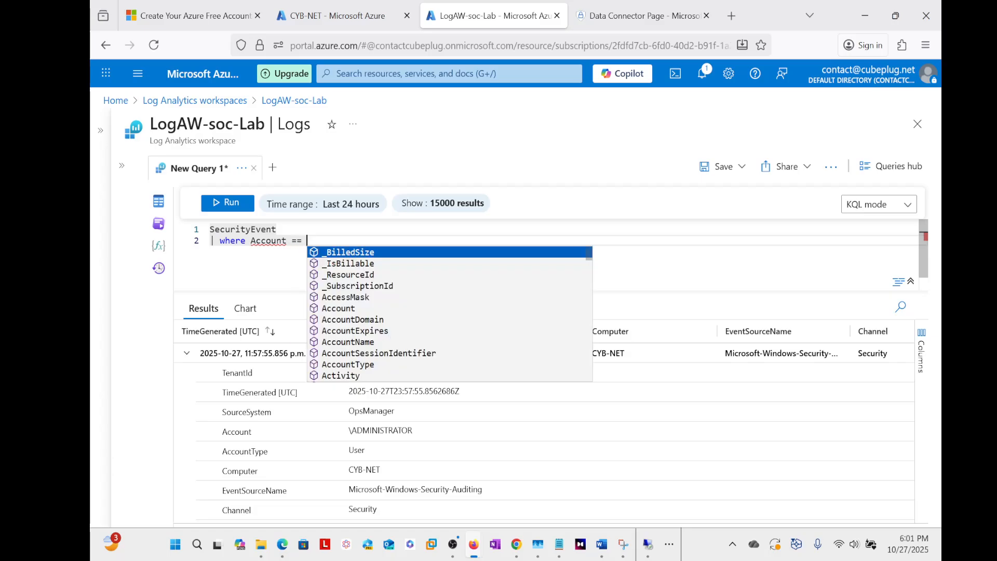
type("\"\\\\ADMIN\"")
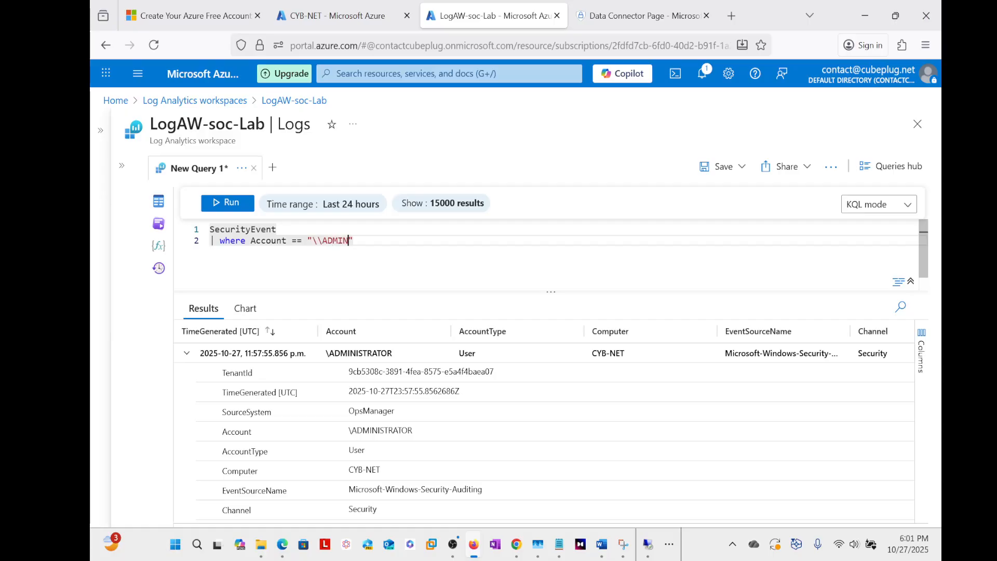
type("\\\\ADMINISTRATOR")
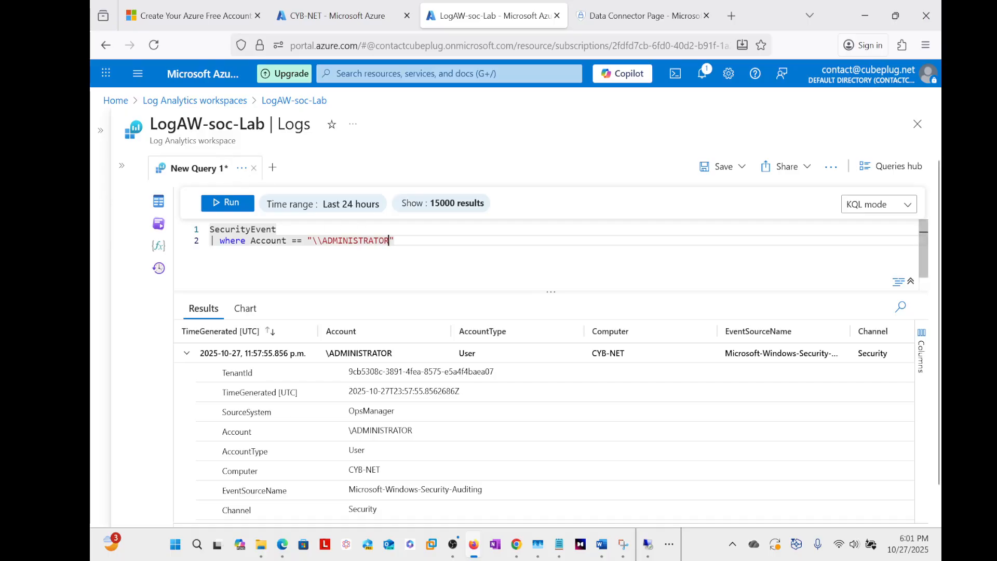
Step: Change the account value in the filter to lowercase "\\administrator" and run the whole query
key("Left")
key("BackSpace")
key("BackSpace")
key("BackSpace")
key("BackSpace")
key("BackSpace")
key("BackSpace")
key("BackSpace")
key("BackSpace")
key("BackSpace")
key("BackSpace")
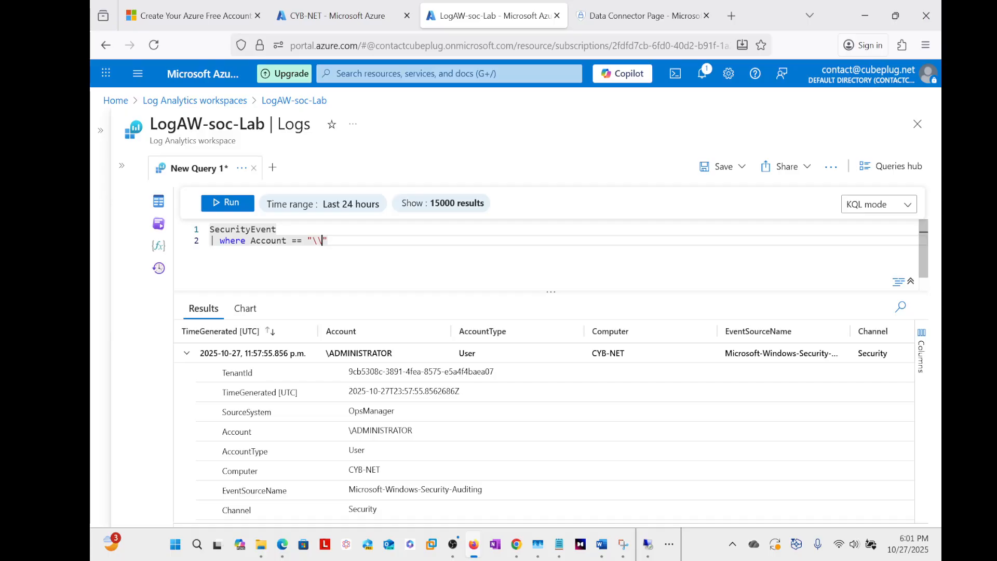
type("dministrator")
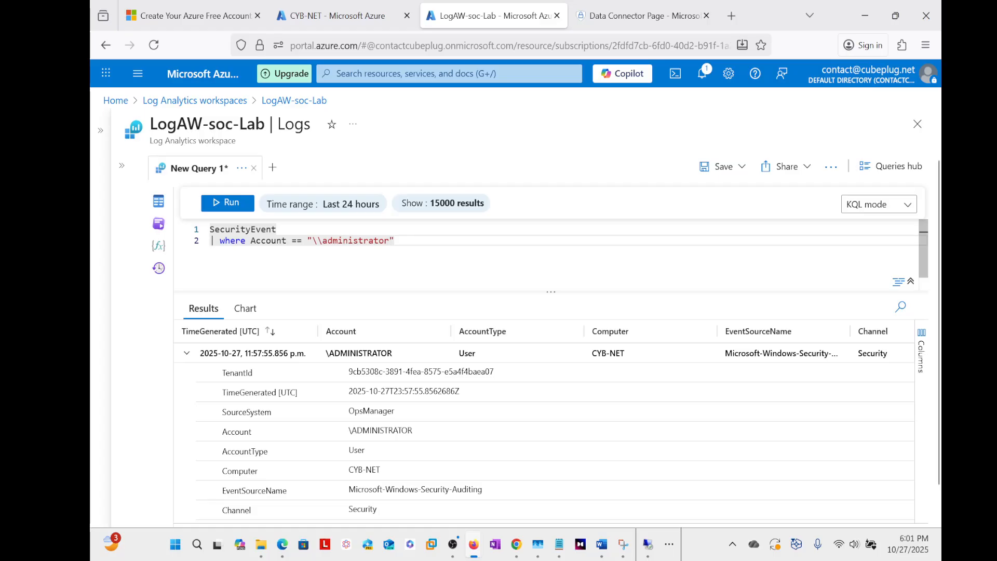
left_click_drag(218, 251, 209, 229)
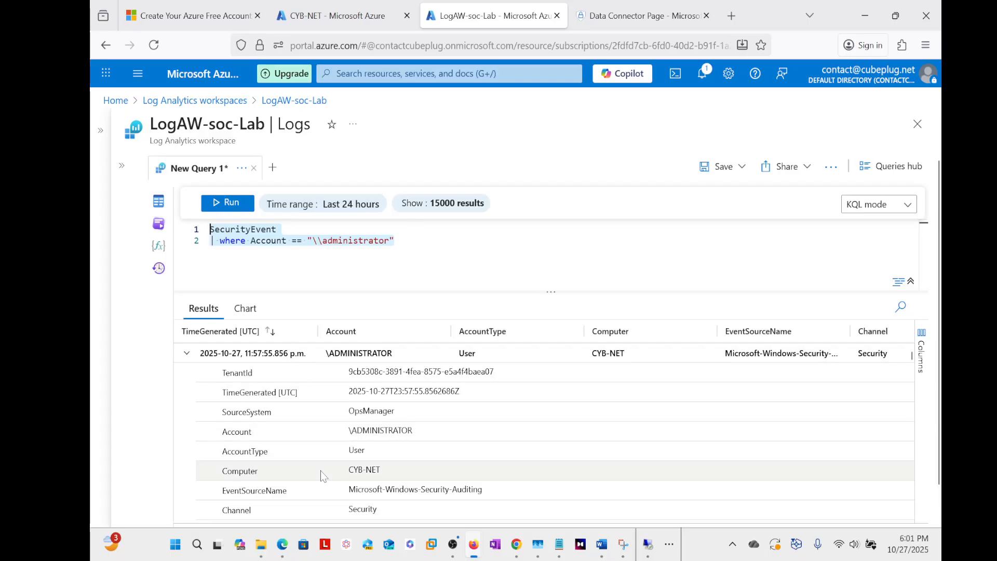
left_click(227, 206)
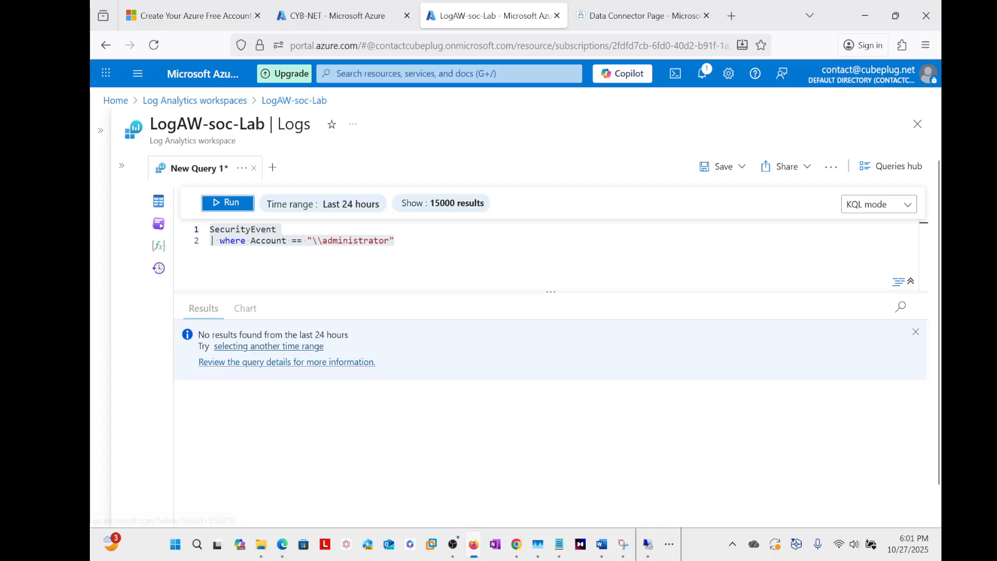
Step: Set the account value in the filter to uppercase "\\ADMINISTRATOR" and run the query for the last 24 hours
left_click(389, 240)
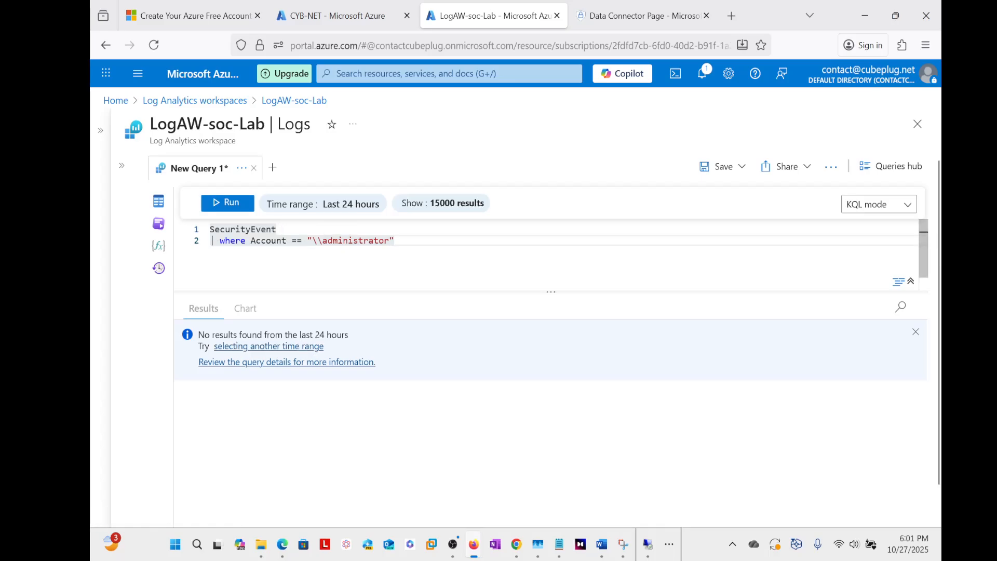
key("shift+Left")
key("shift+Left")
key("shift+Left")
key("shift+Left")
key("shift+Left")
key("shift+Left")
key("shift+Left")
key("shift+Left")
key("shift+Left")
key("shift+Left")
key("shift+Left")
key("shift+Left")
key("shift+Left")
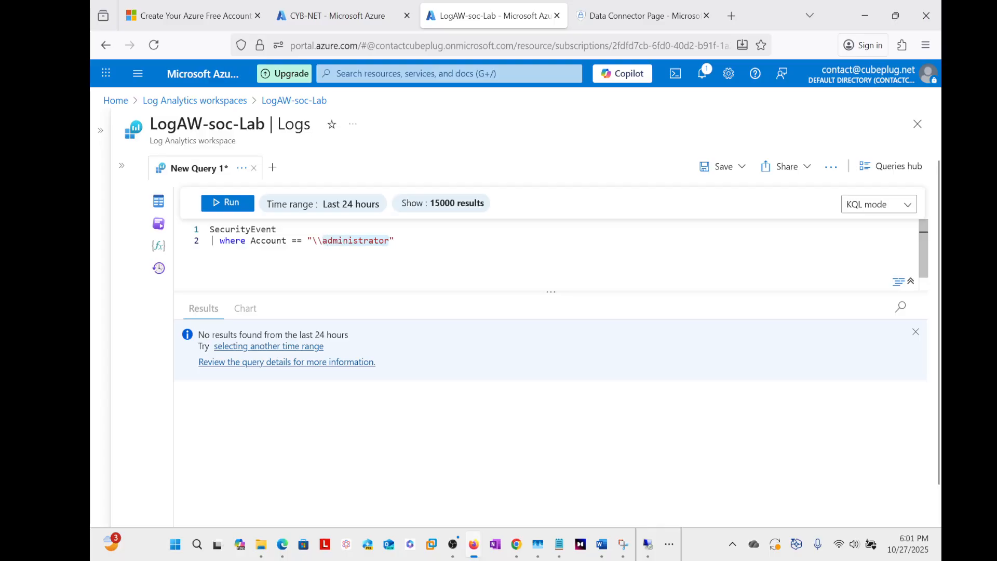
type("ADN")
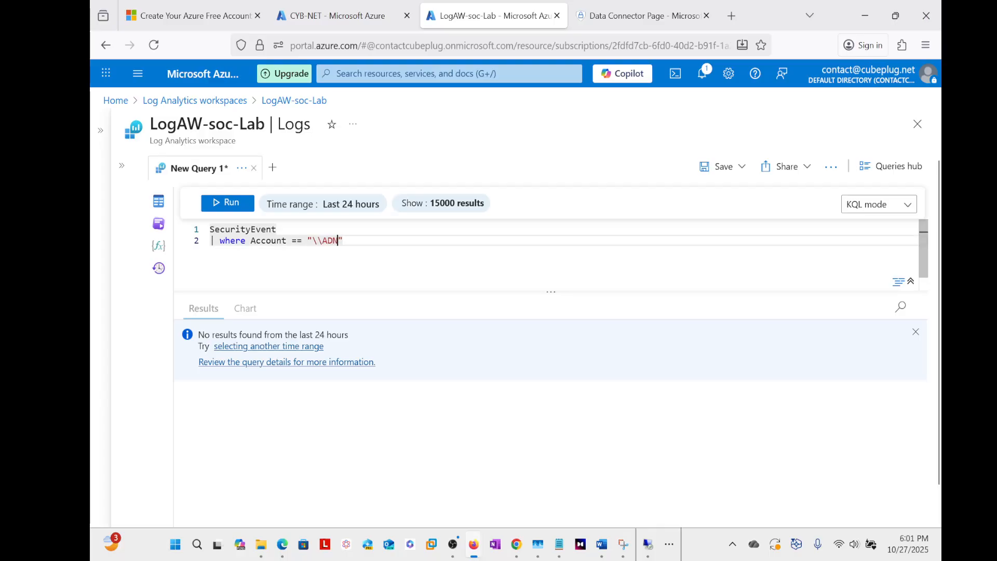
key("BackSpace")
type("MINISTR")
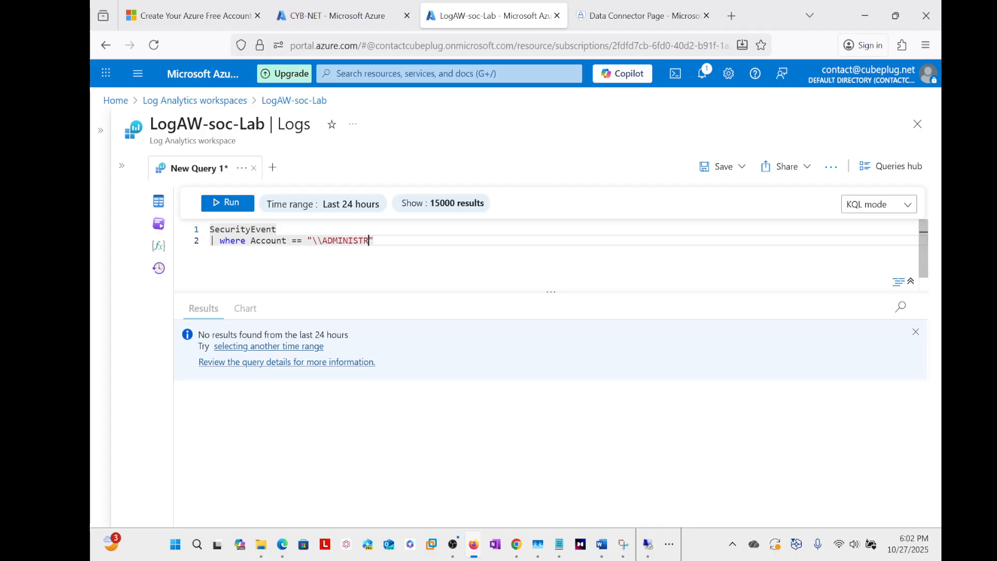
type("ATOR")
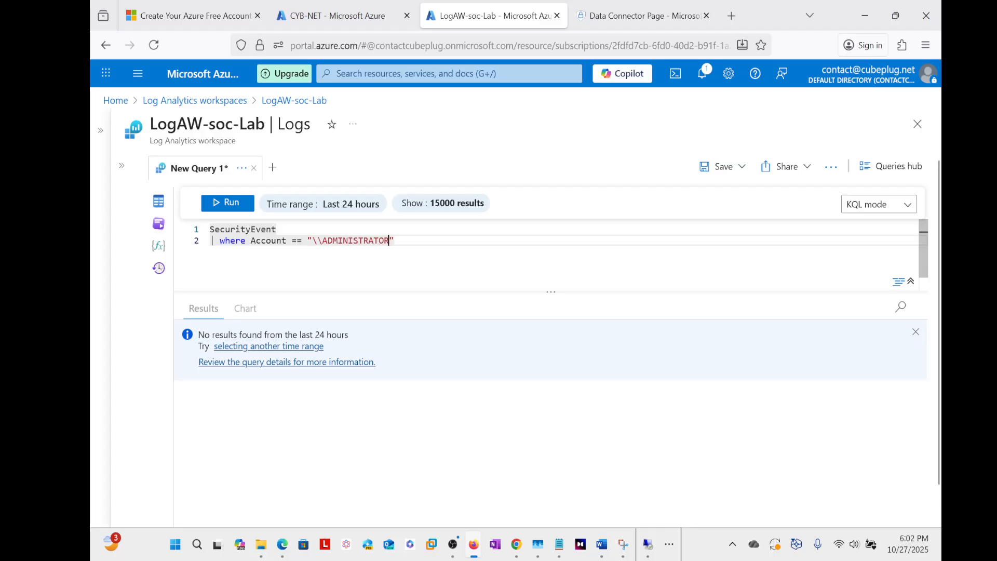
left_click(234, 207)
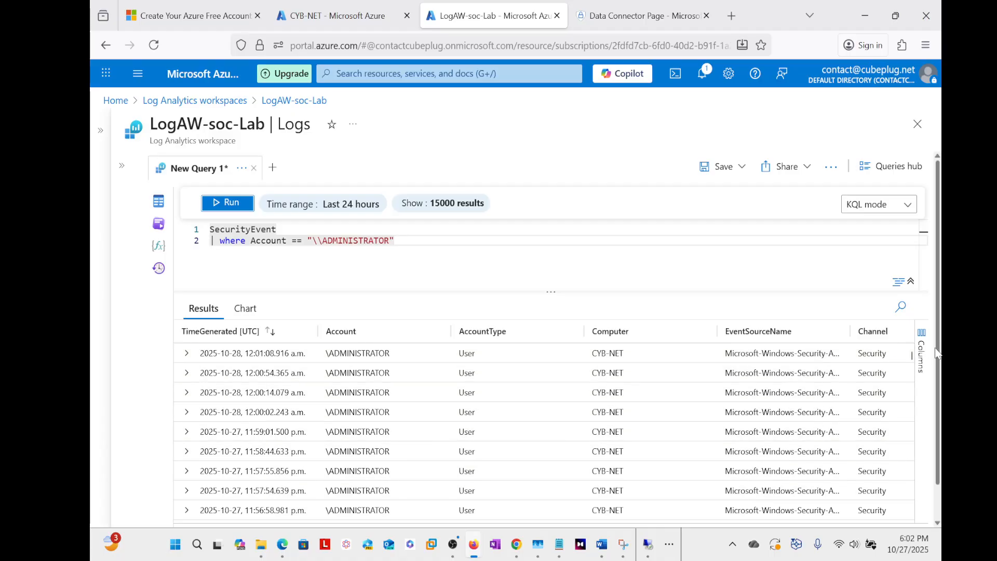
Step: Examine the FailureReason and IpAddress columns down the filtered administrator events, and return to the first columns
scroll(940, 353, "down", 1)
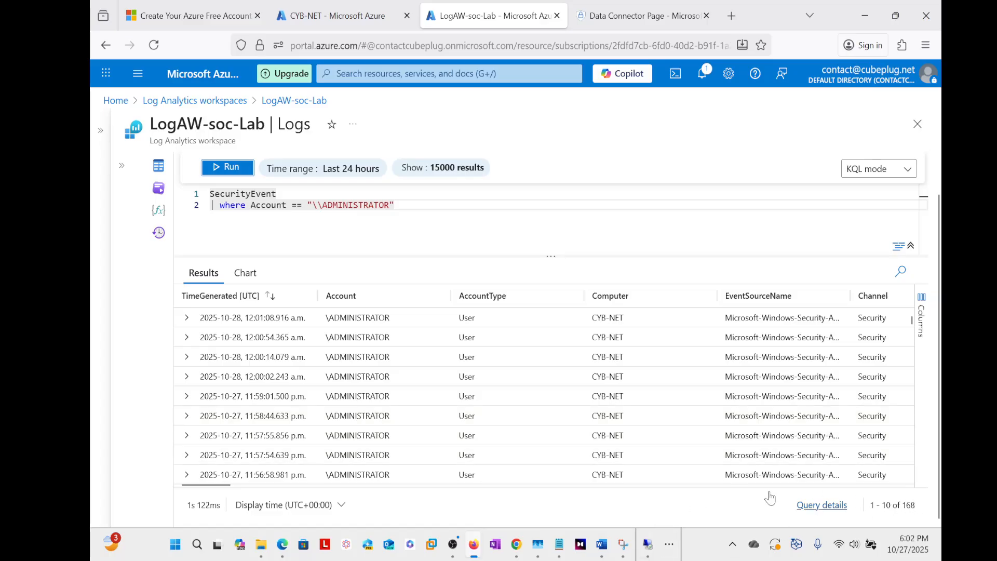
left_click_drag(220, 484, 372, 492)
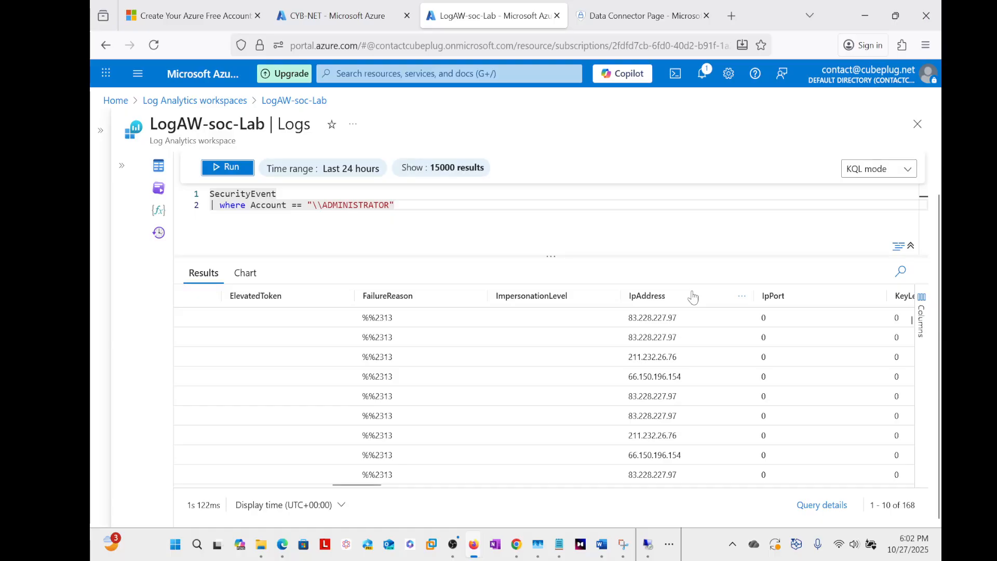
scroll(689, 349, "down", 5)
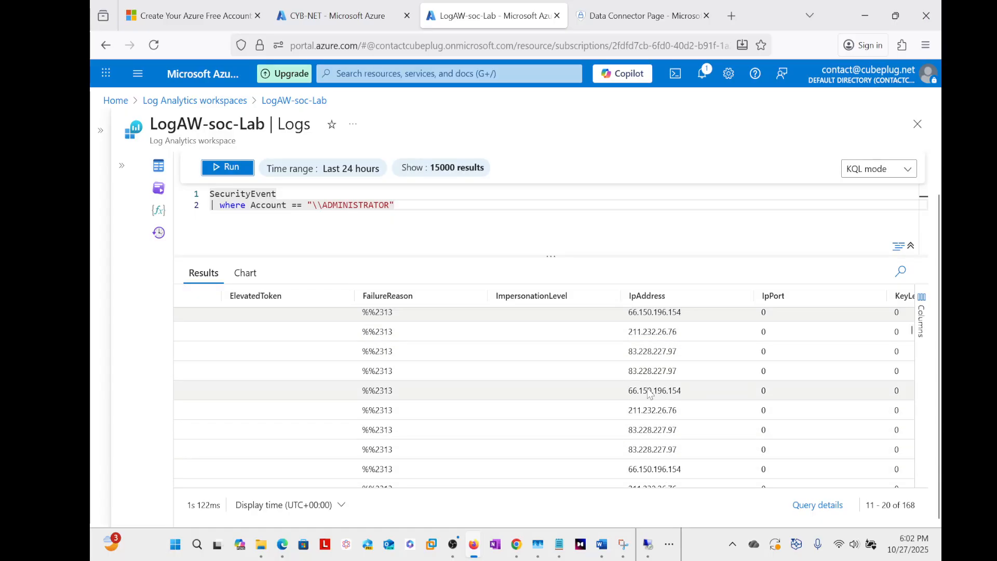
scroll(658, 410, "down", 1)
scroll(663, 459, "down", 4)
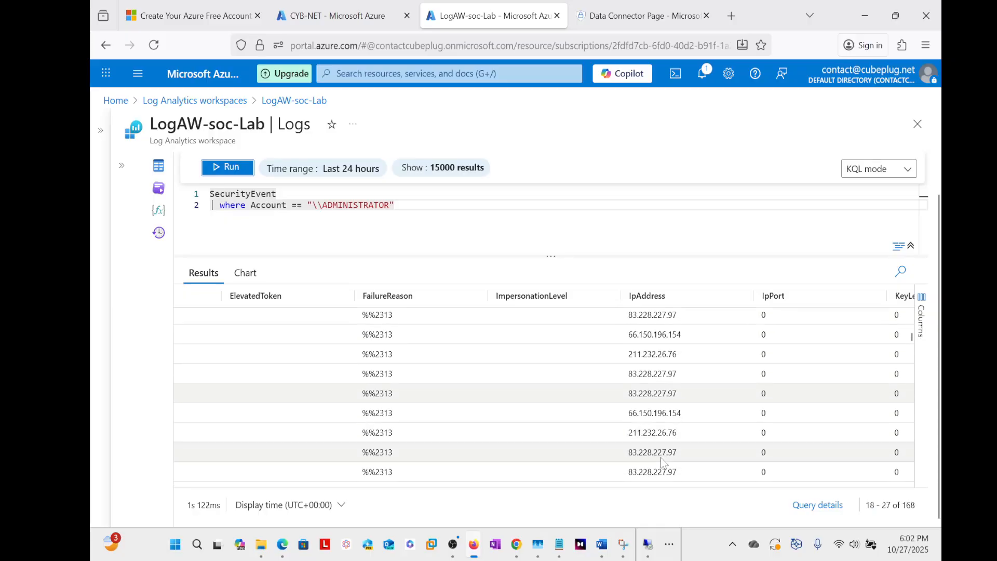
scroll(660, 446, "down", 7)
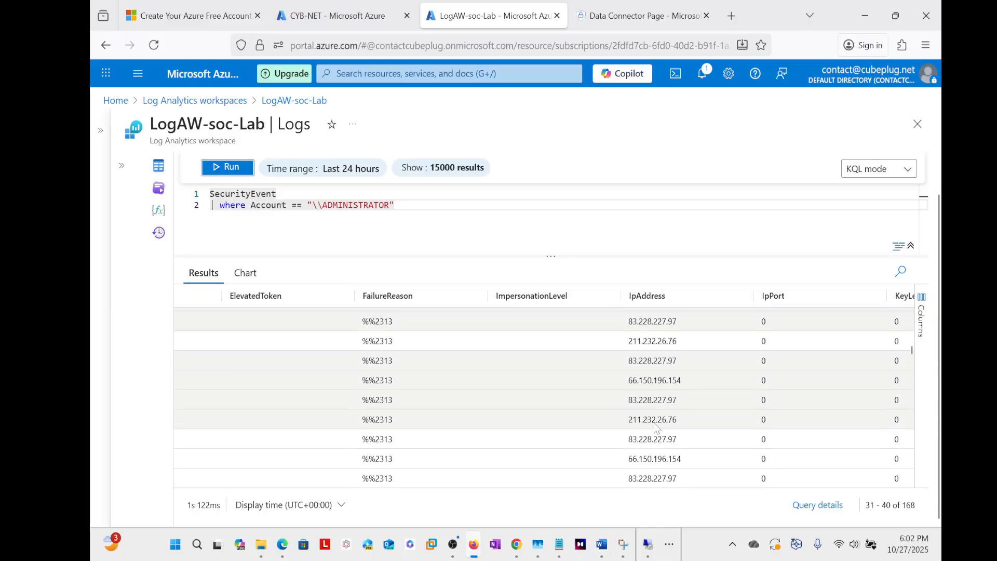
scroll(656, 393, "down", 8)
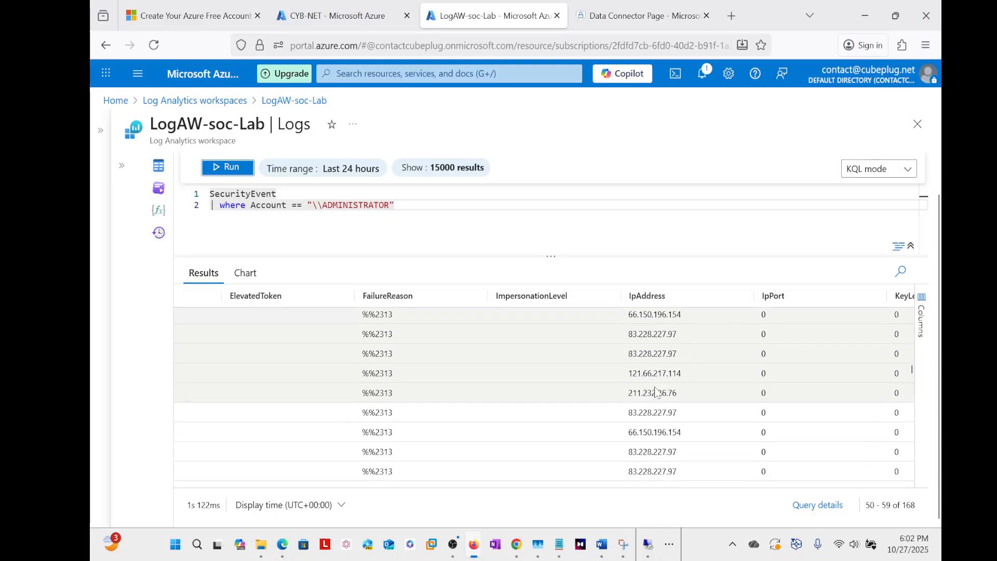
scroll(657, 395, "down", 8)
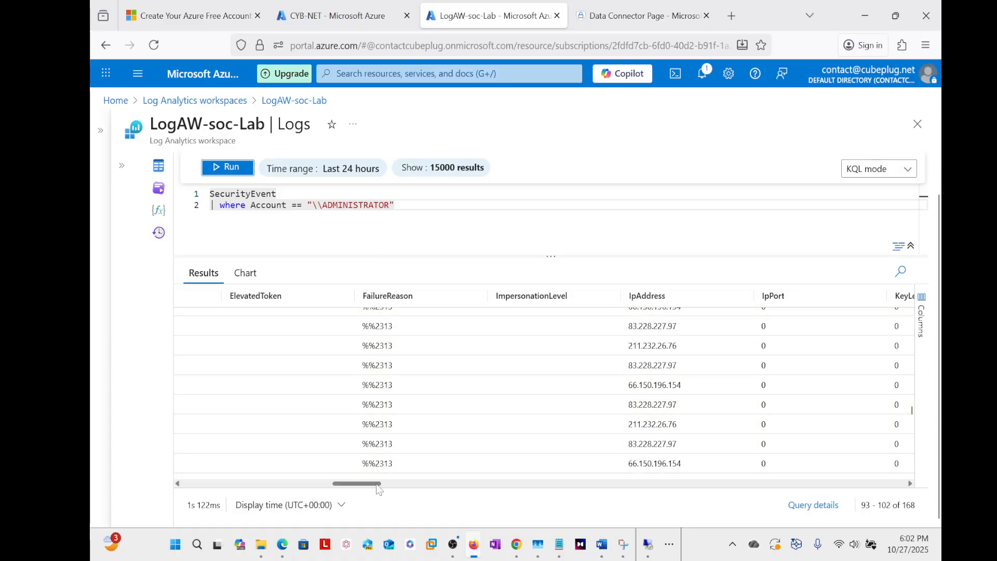
left_click_drag(379, 484, 128, 487)
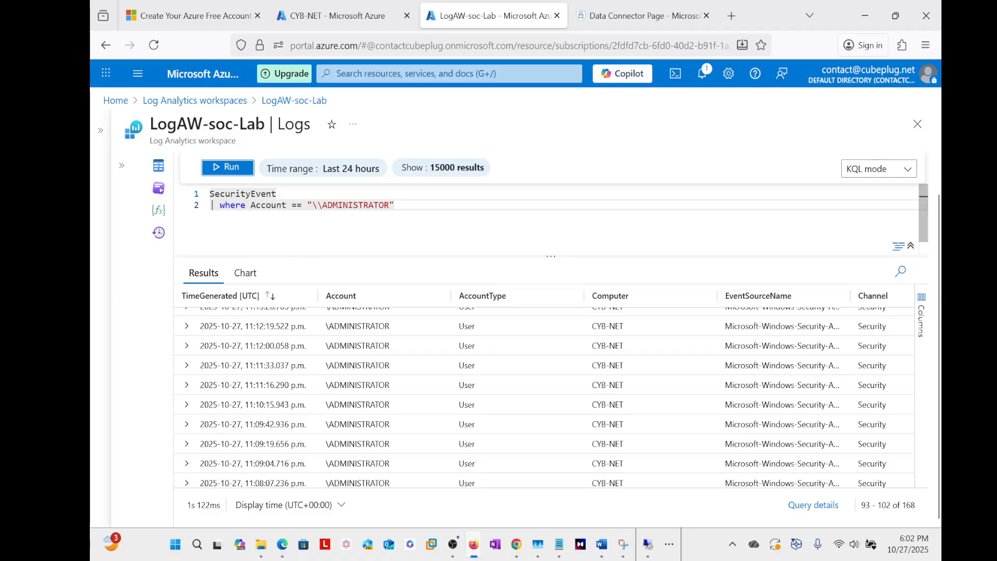
Step: Add a project line below the account filter in the query, listing the TimeGenerated and Account columns
left_click(395, 205)
key("Return")
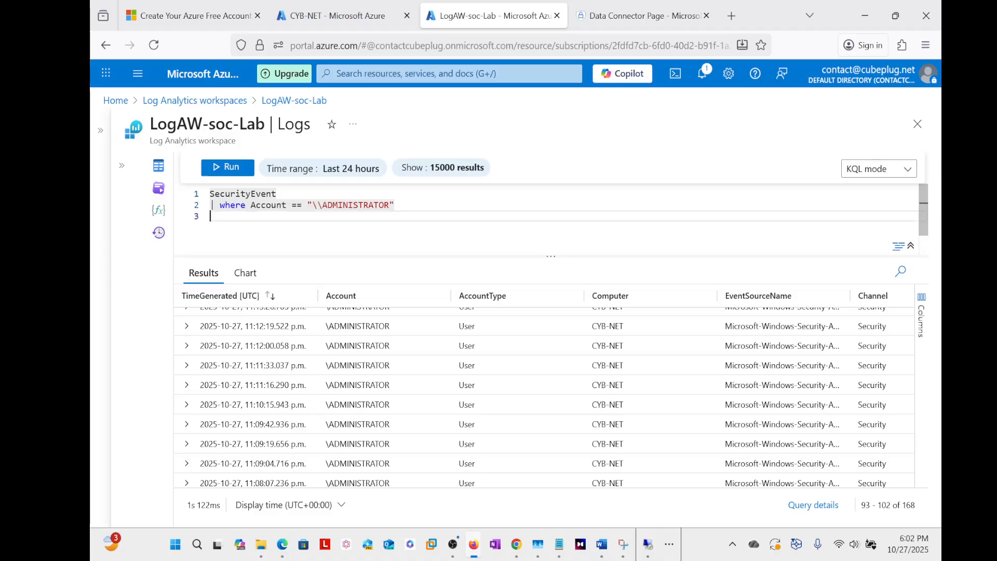
type("|")
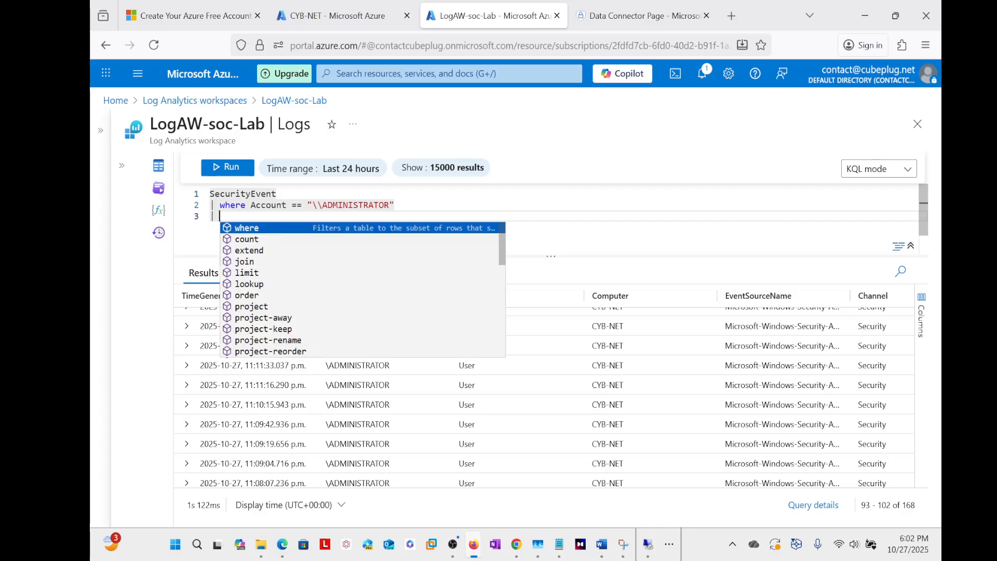
type(" project")
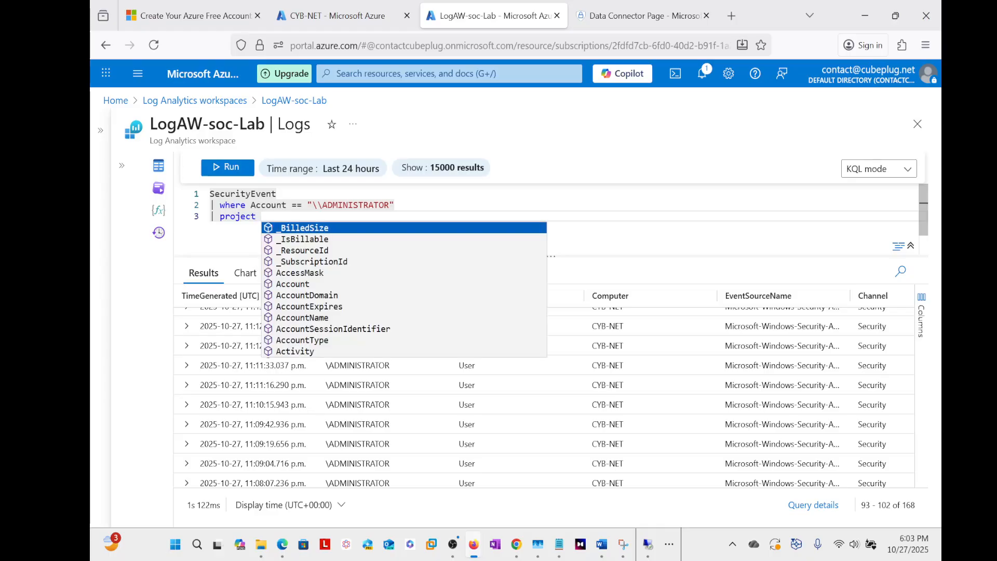
type(" Time")
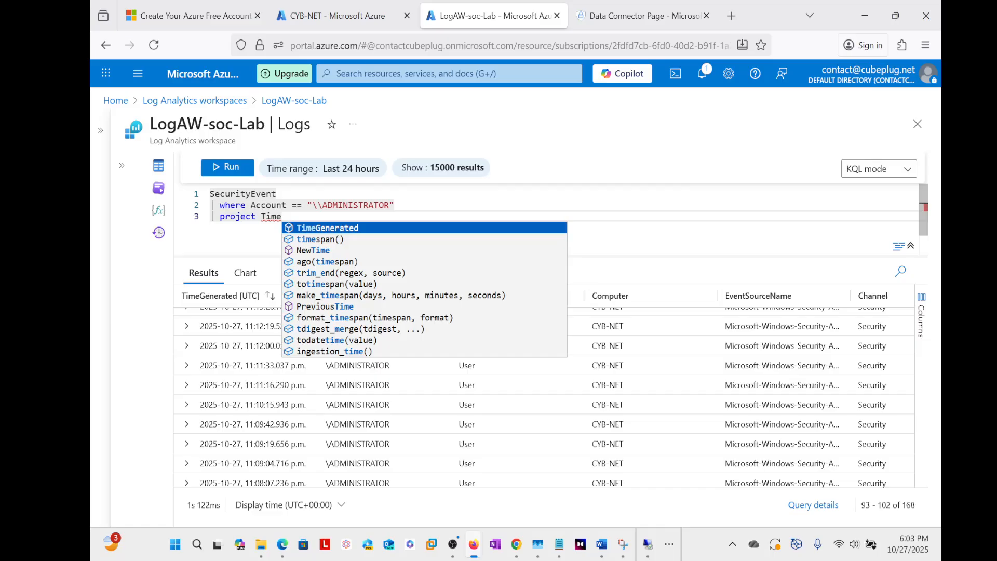
key("Tab")
type(", ")
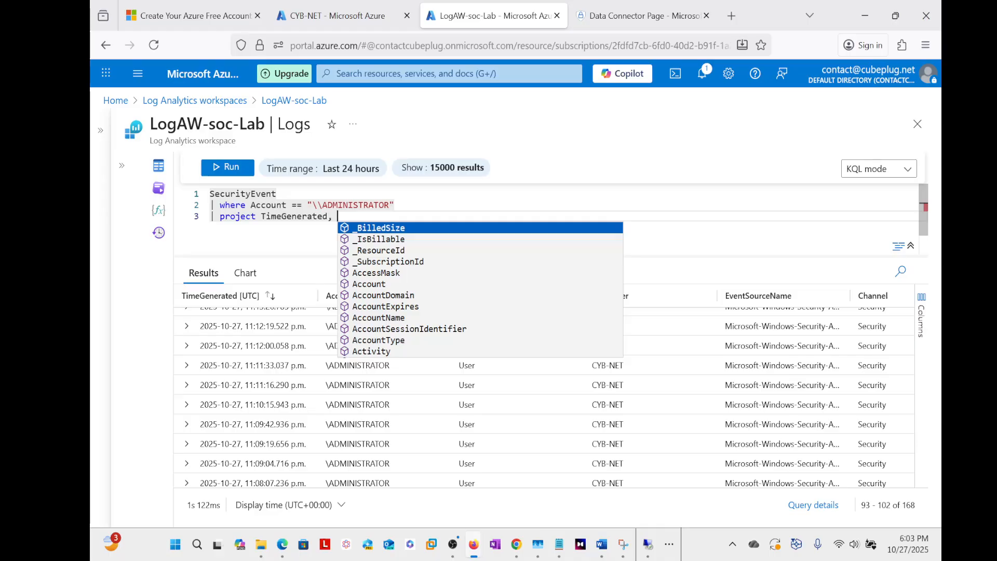
type("Acc")
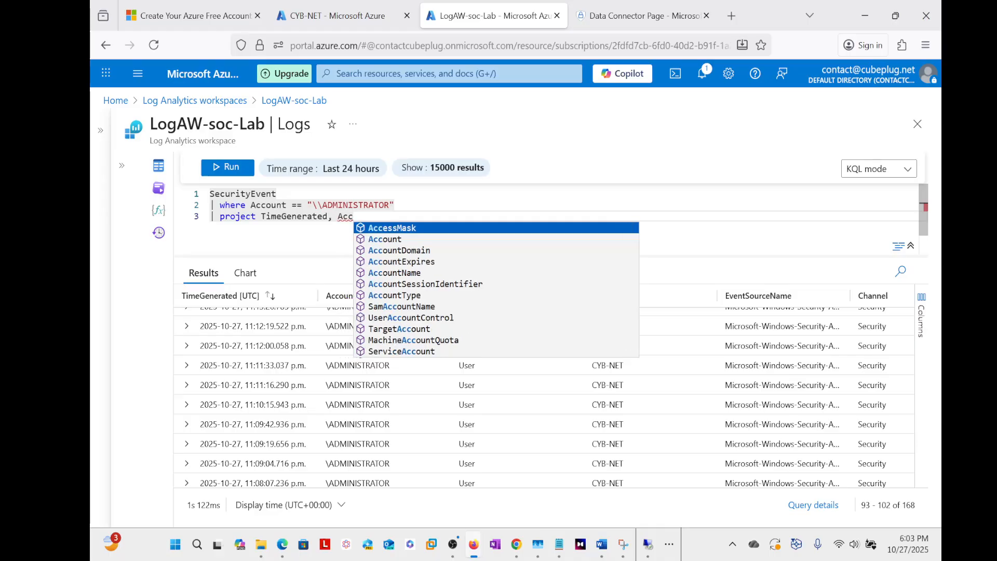
key("Down")
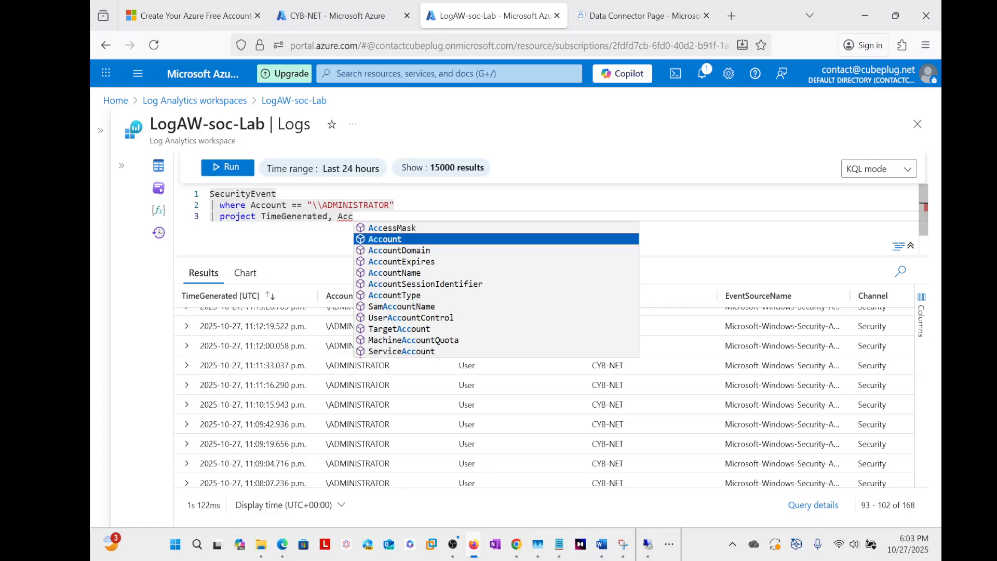
key("Tab")
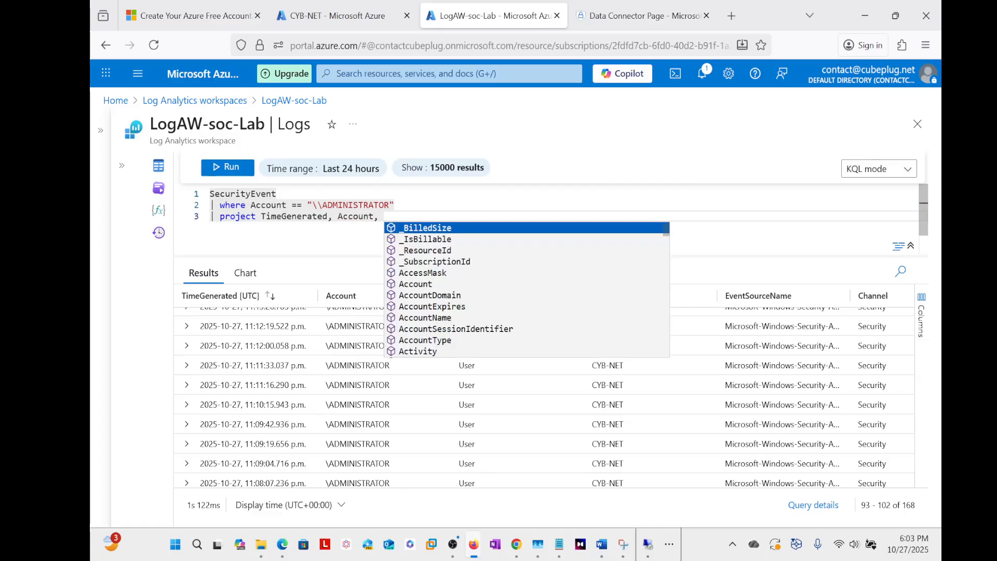
Step: Add the Computer and Activity columns to the query's project line
type("Computer")
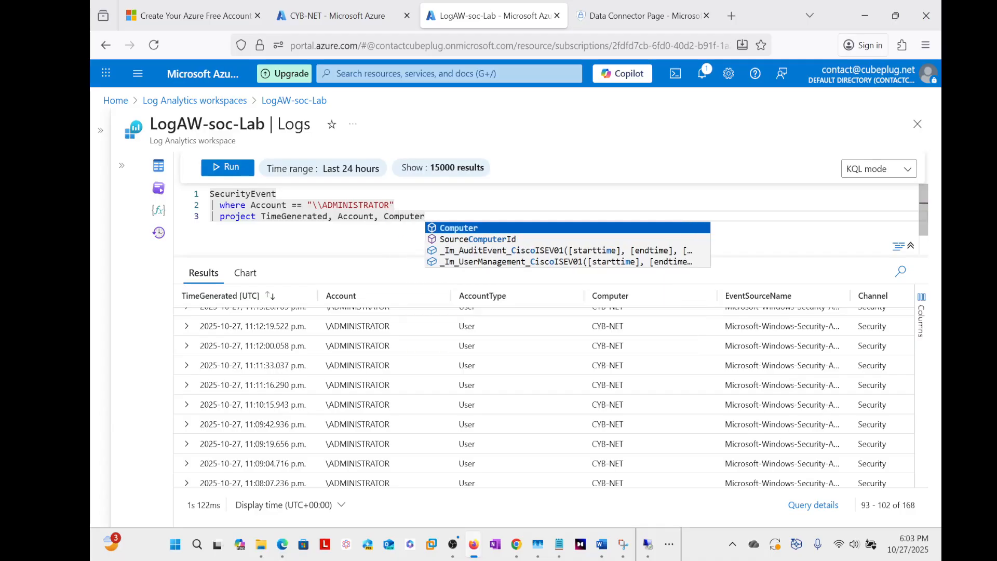
key("Return")
type(",")
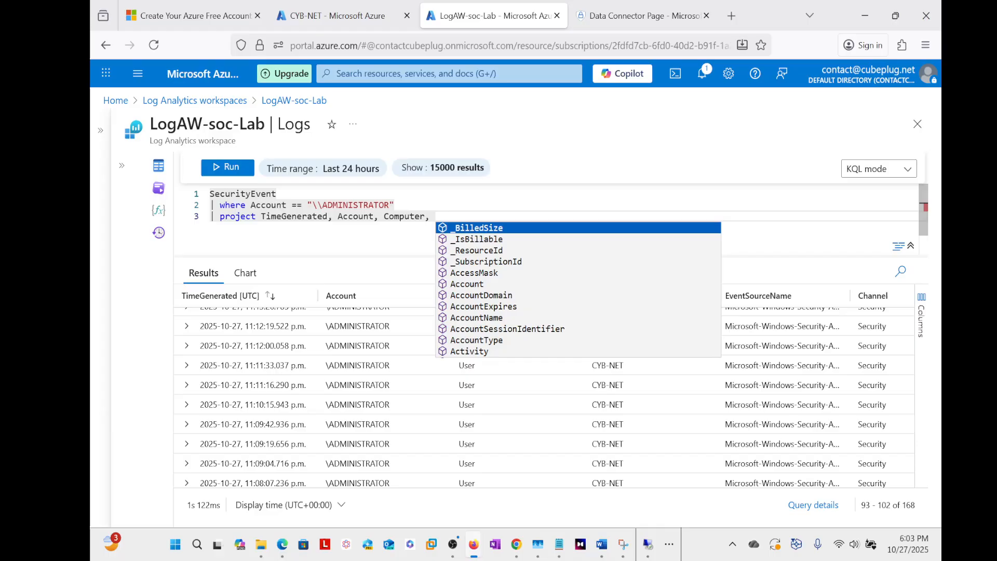
key("Escape")
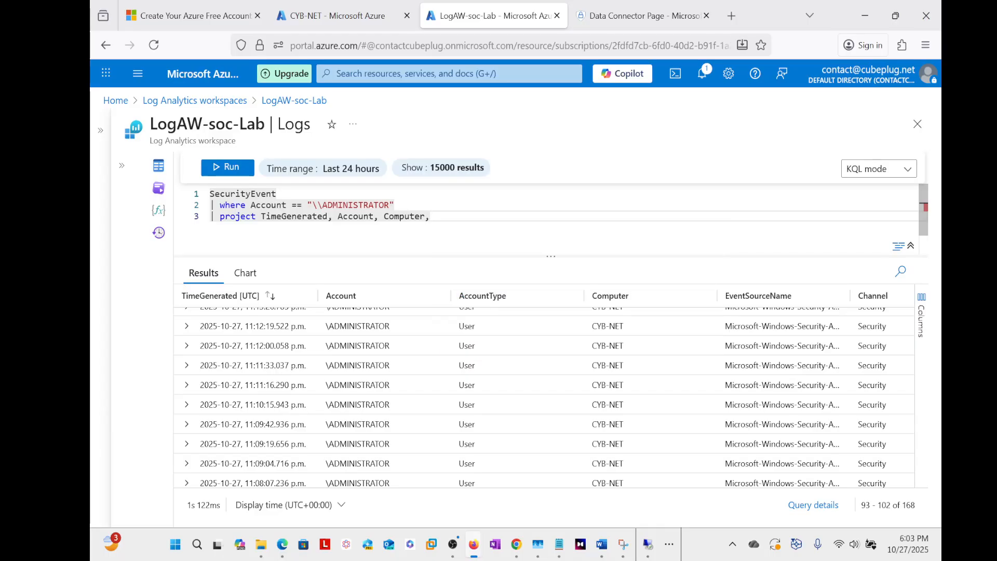
type("Acti")
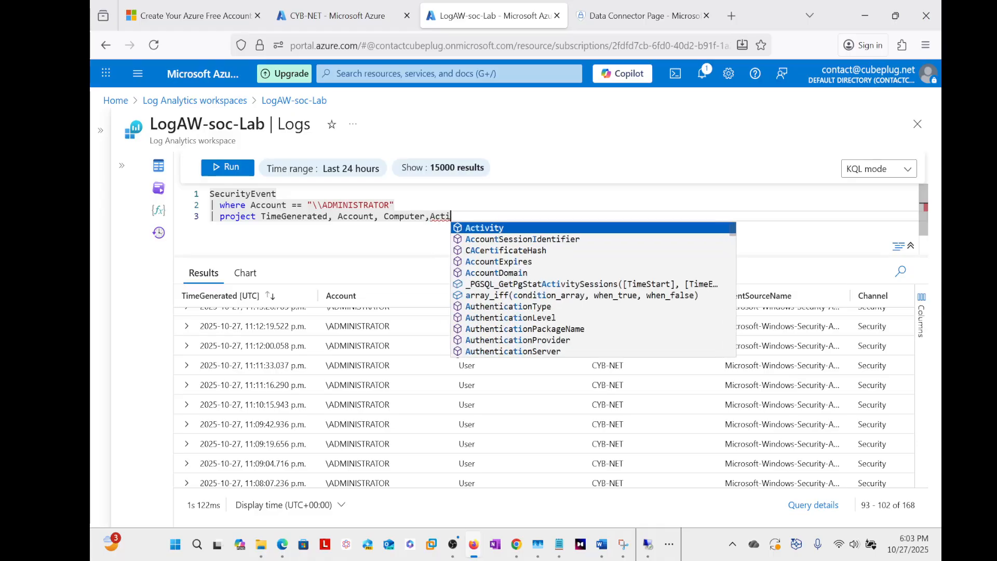
key("Tab")
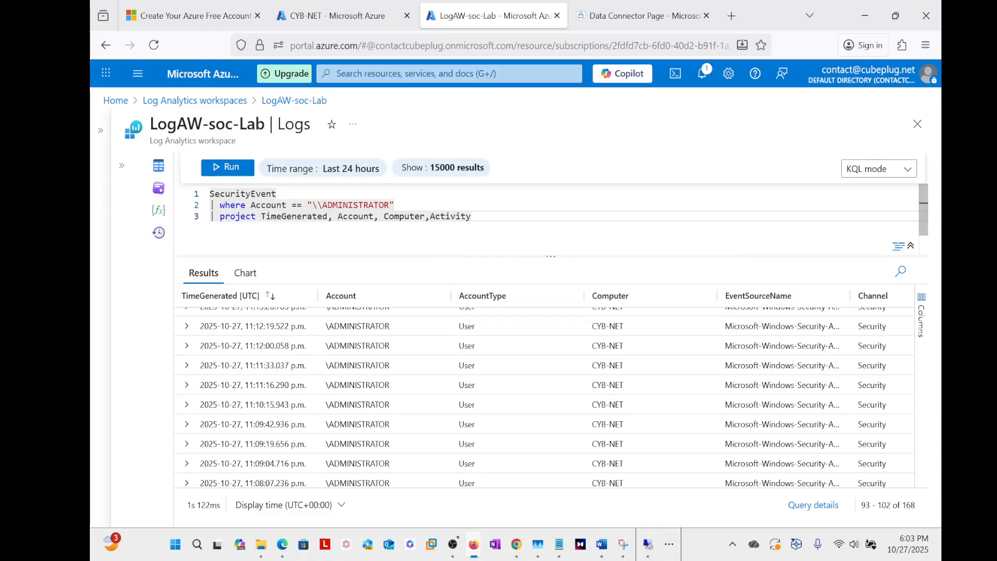
Step: Append the EventID and IpAddress columns to the project line and run the whole query
type(",")
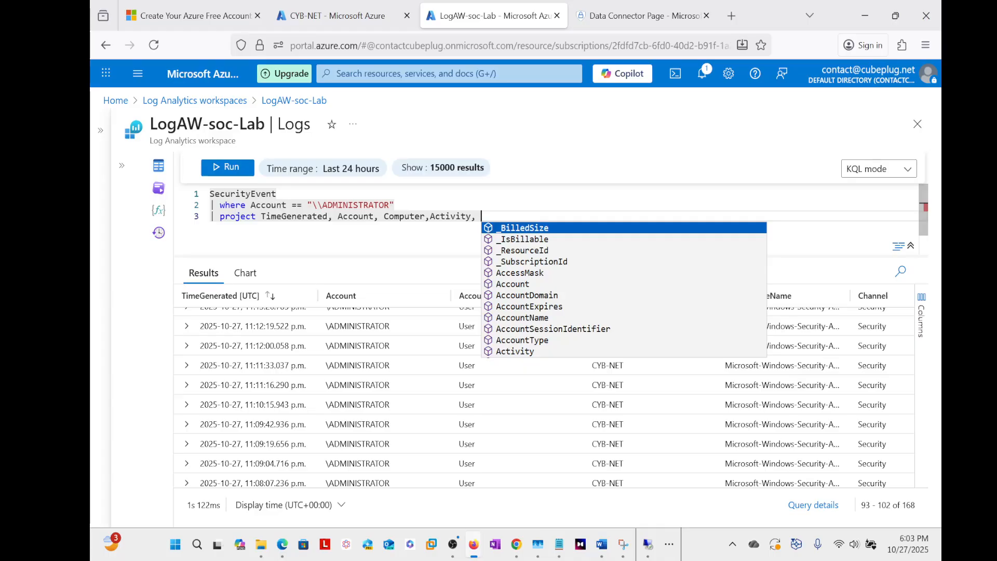
type("Eve")
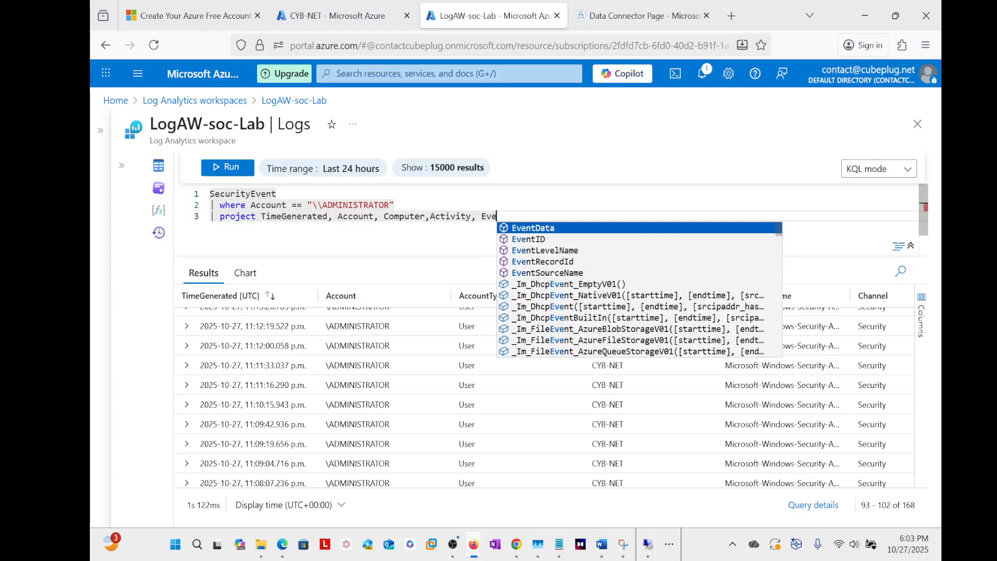
key("Down")
key("Down")
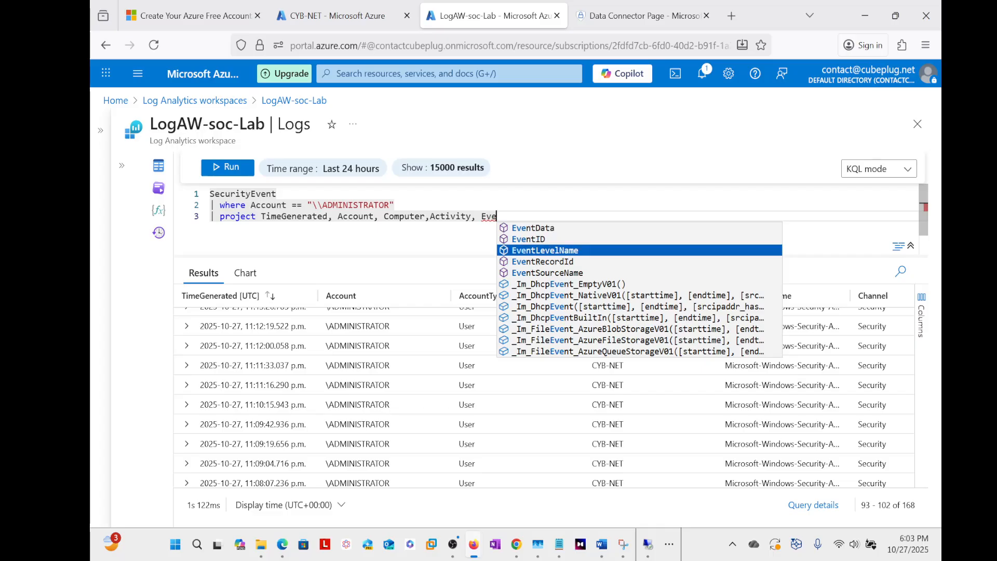
key("Up")
key("Tab")
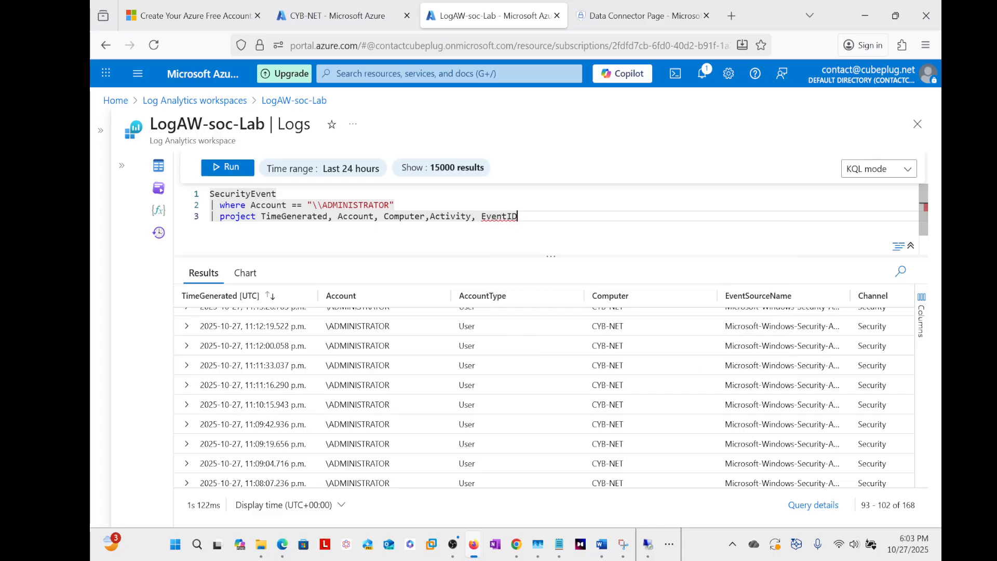
type(", ")
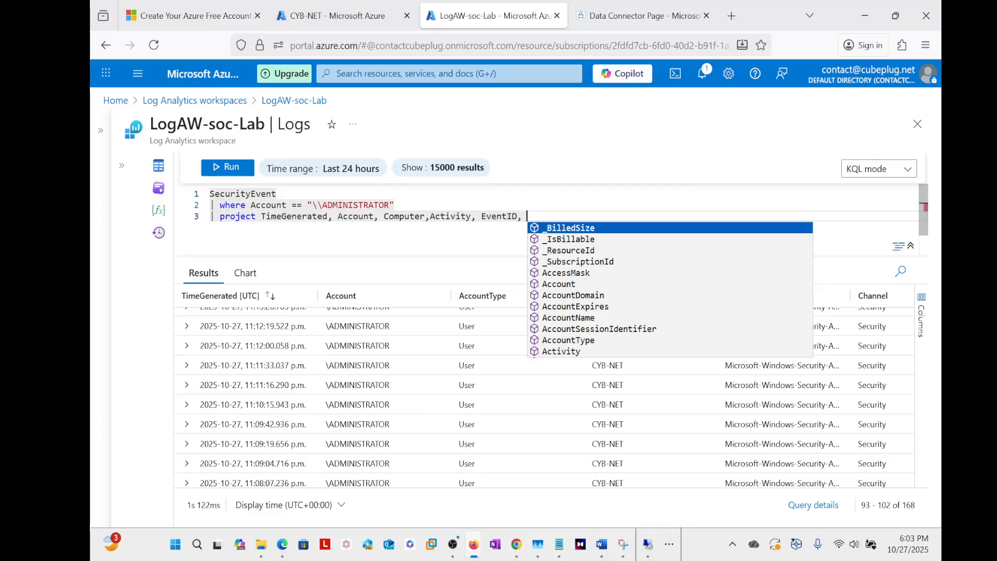
type("IP")
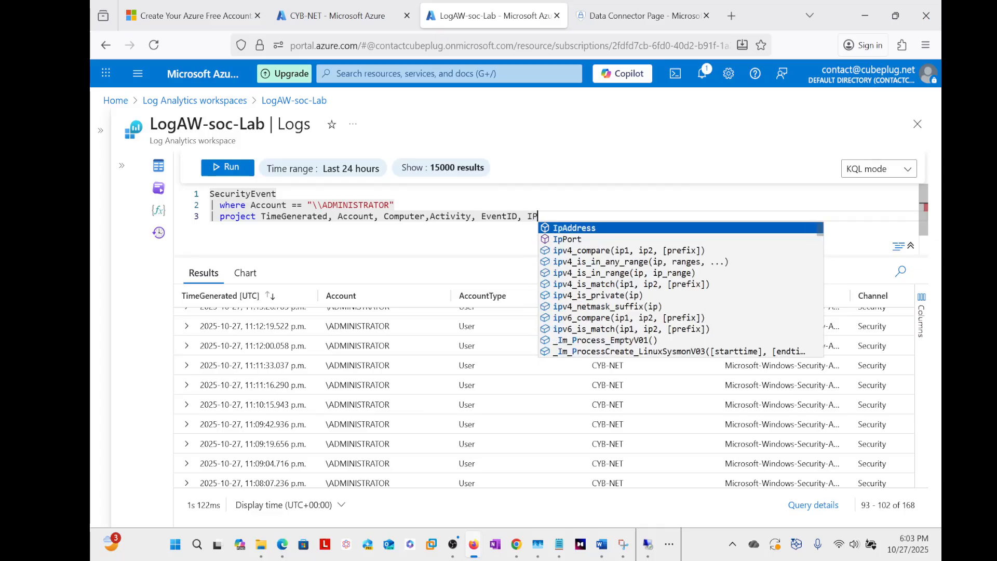
key("Tab")
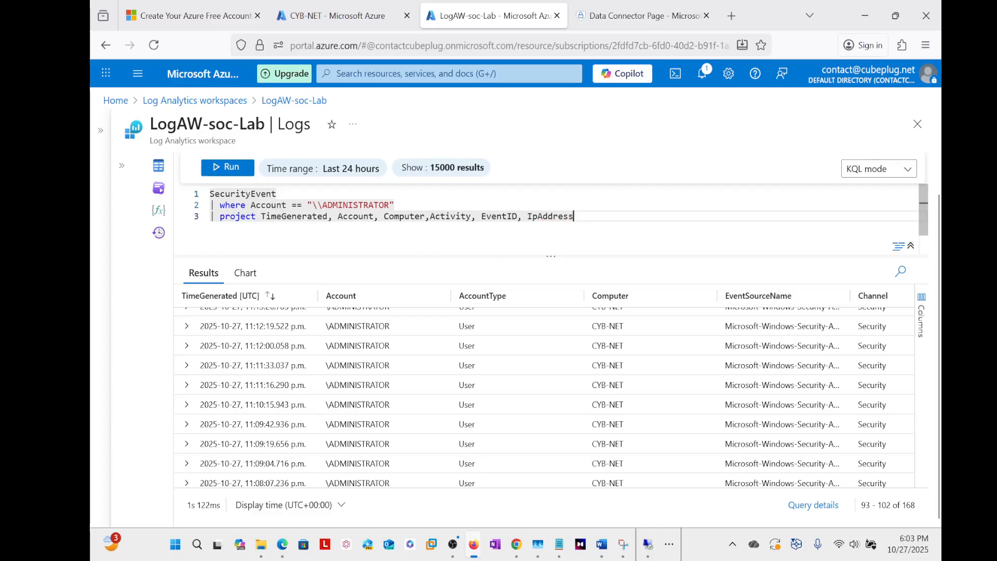
left_click(231, 168)
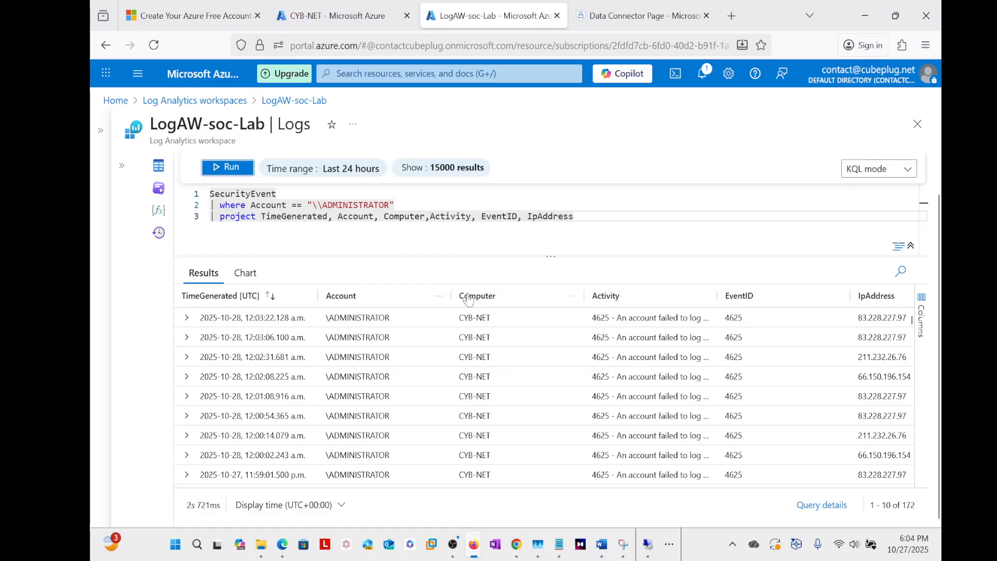
Step: Examine the EventID and IpAddress columns down the projected administrator events, and return to the first rows
left_click_drag(341, 484, 417, 485)
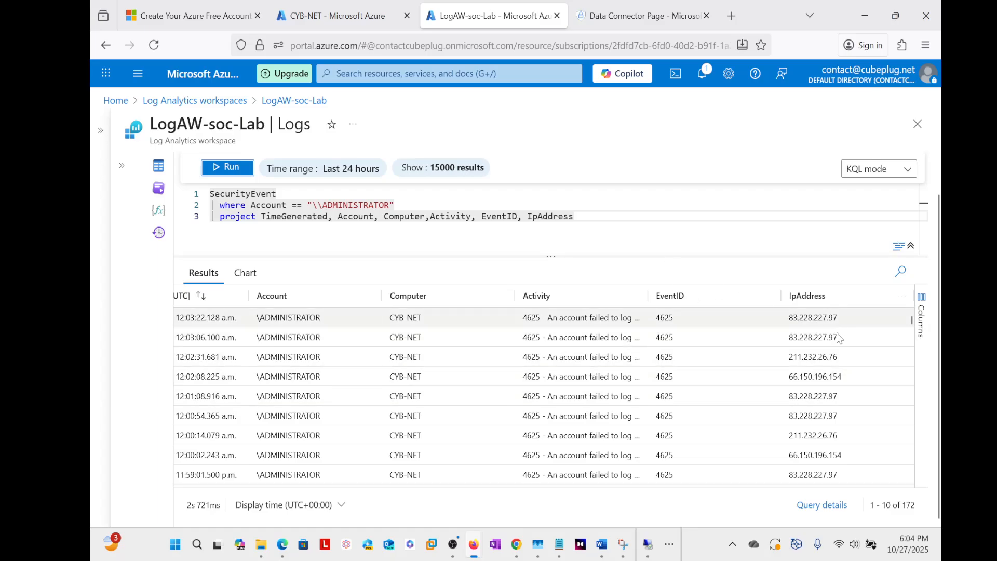
scroll(842, 357, "down", 5)
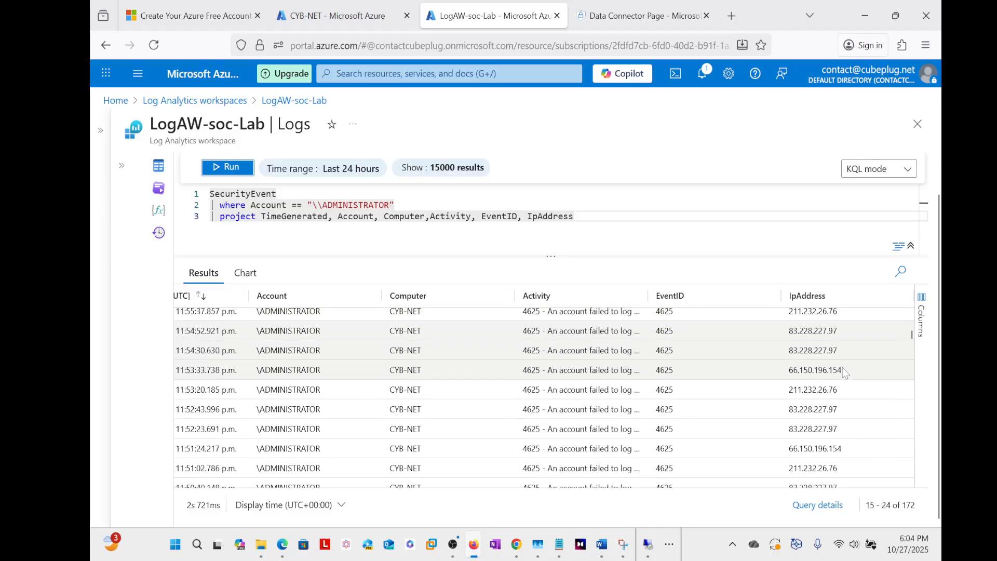
scroll(843, 370, "down", 2)
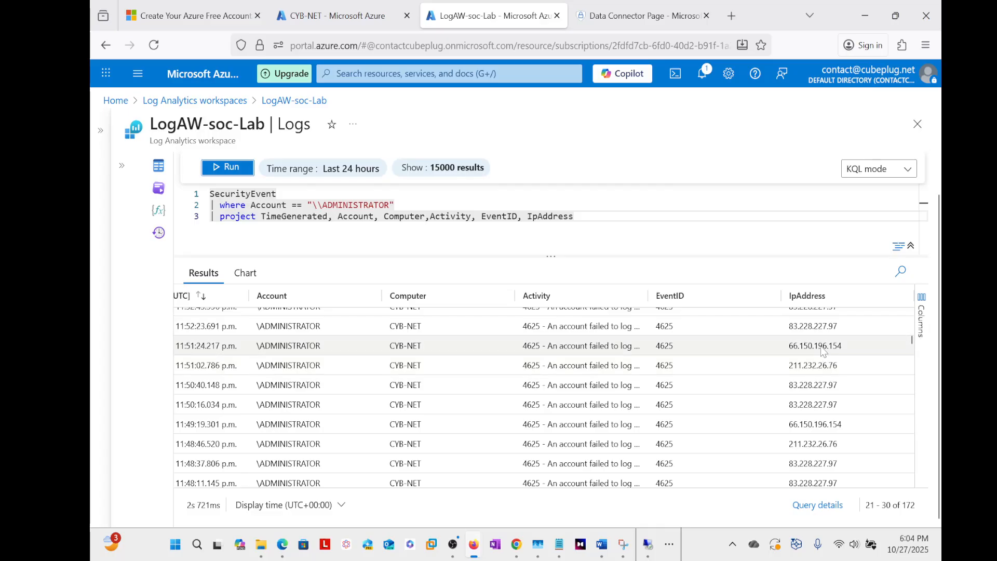
scroll(817, 373, "down", 2)
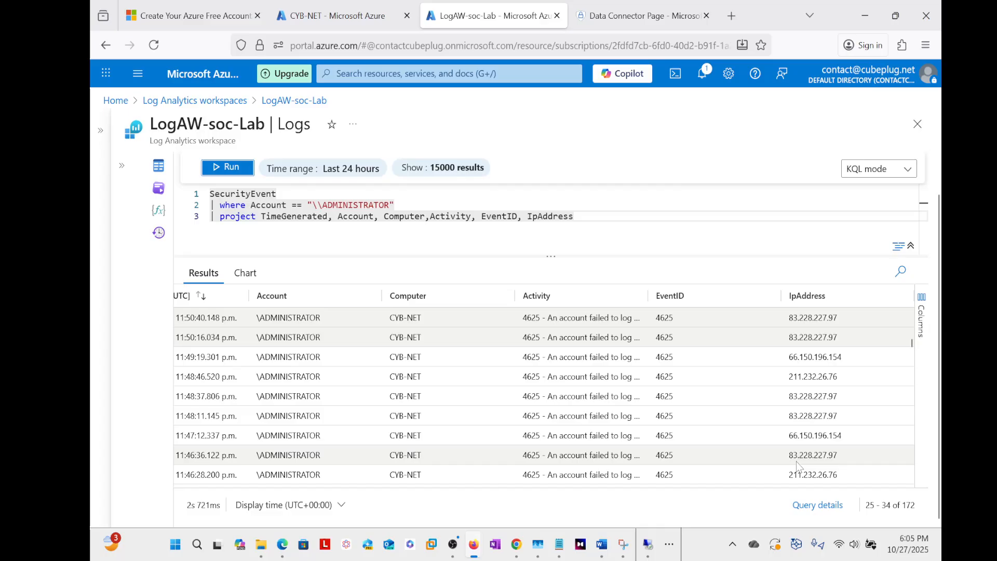
scroll(816, 431, "down", 6)
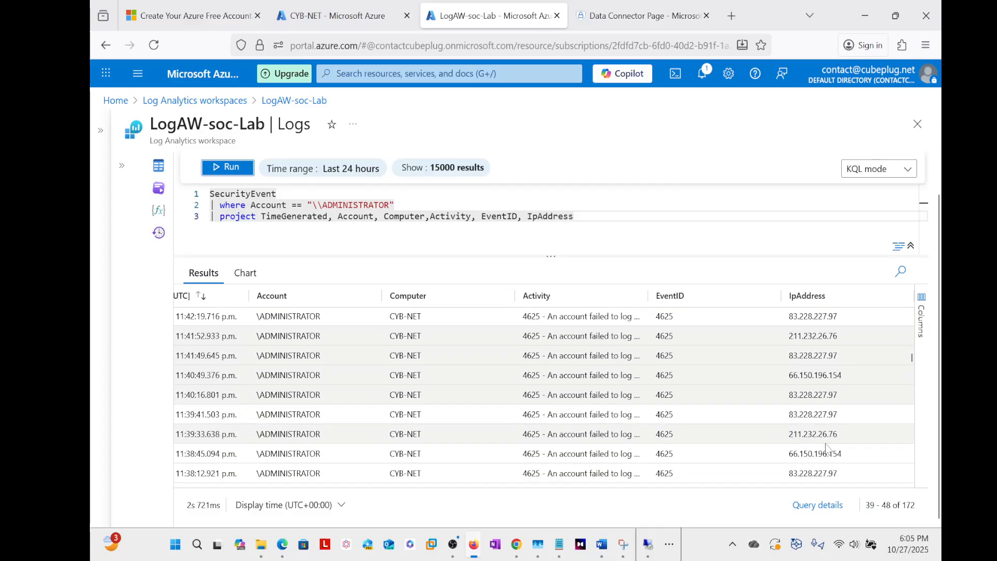
scroll(829, 385, "up", 3)
scroll(829, 373, "down", 3)
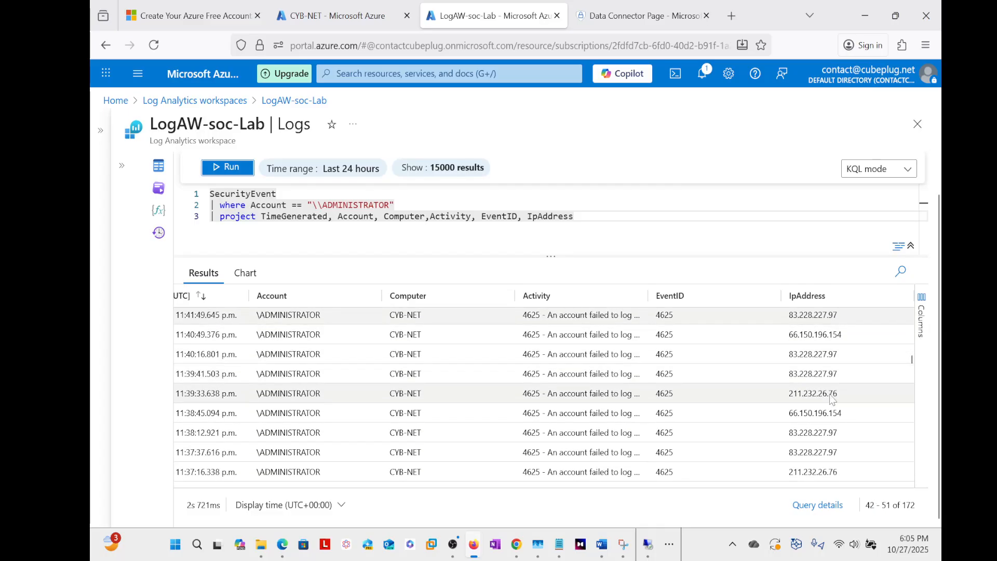
scroll(820, 428, "down", 3)
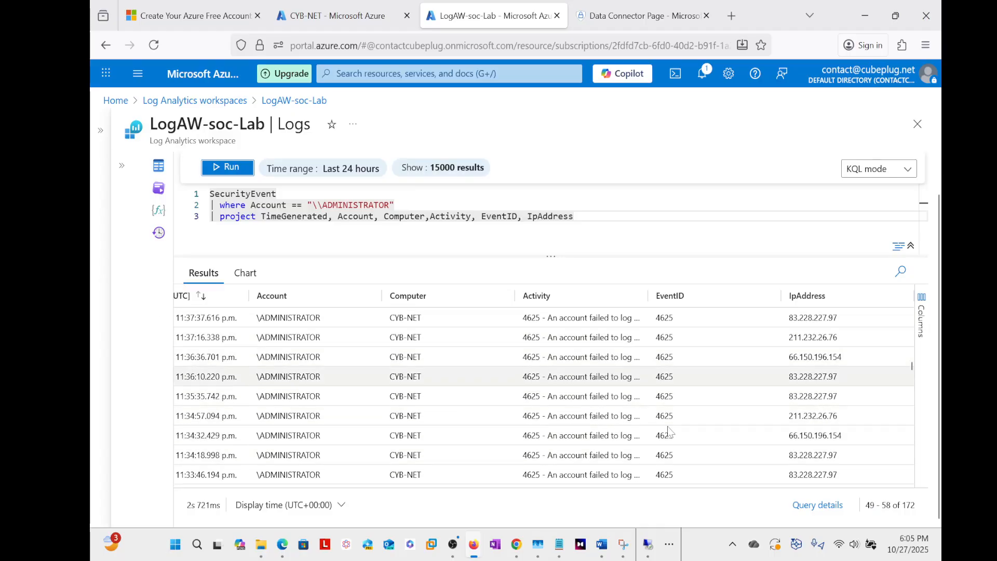
scroll(598, 407, "up", 20)
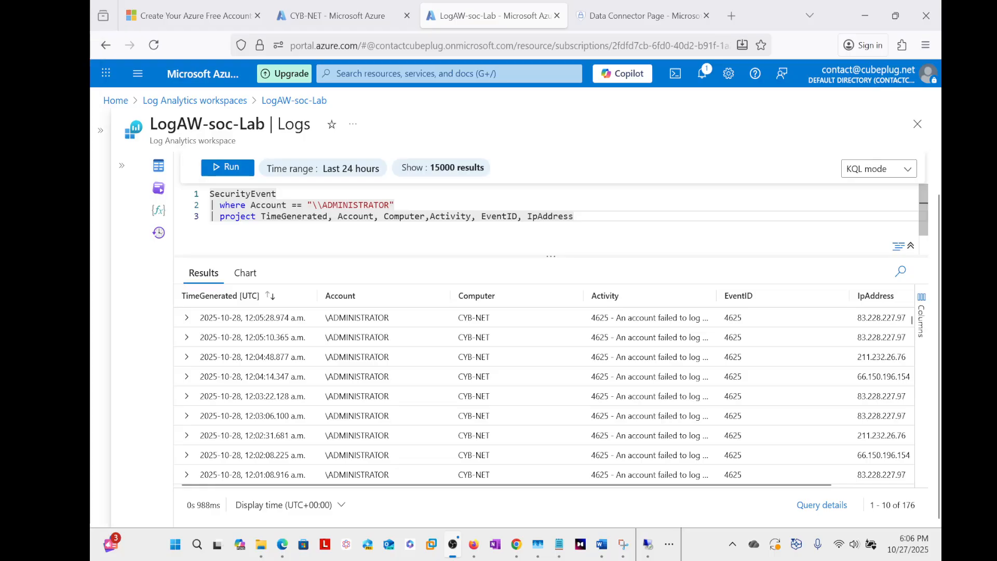
Step: Run only the SecurityEvent line of the query and look through the Account column of the unfiltered events
left_click(267, 193)
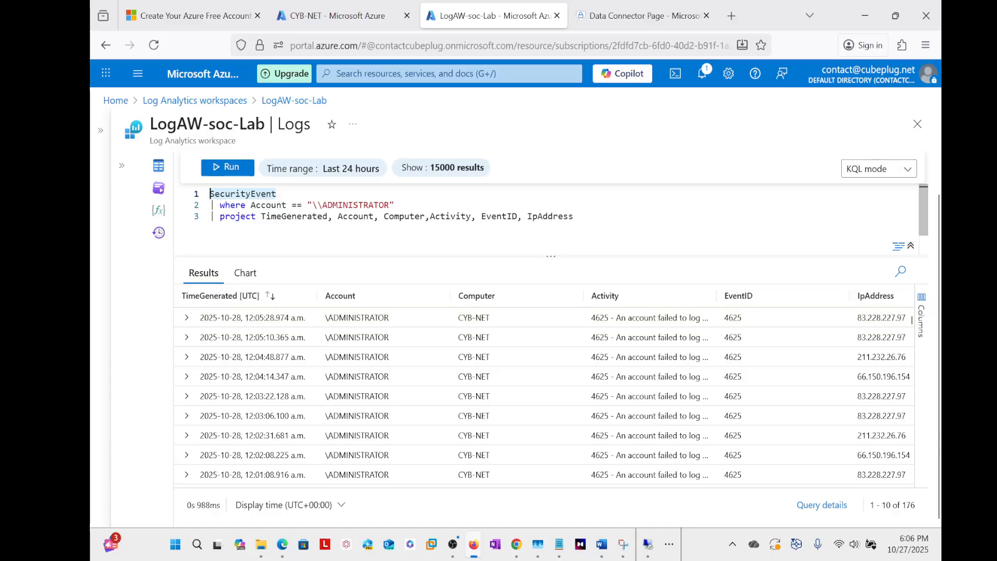
key("ctrl+a")
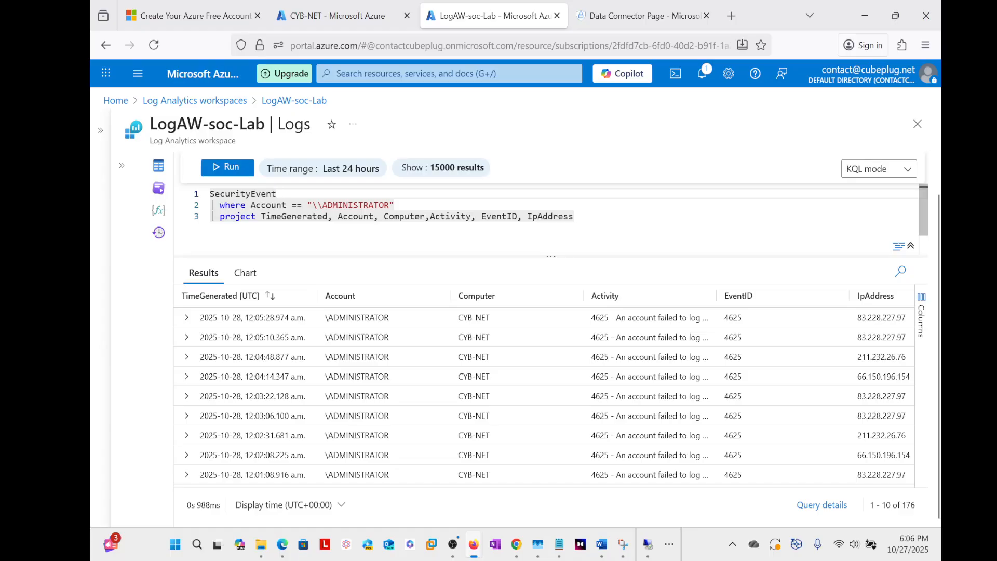
left_click_drag(277, 193, 211, 194)
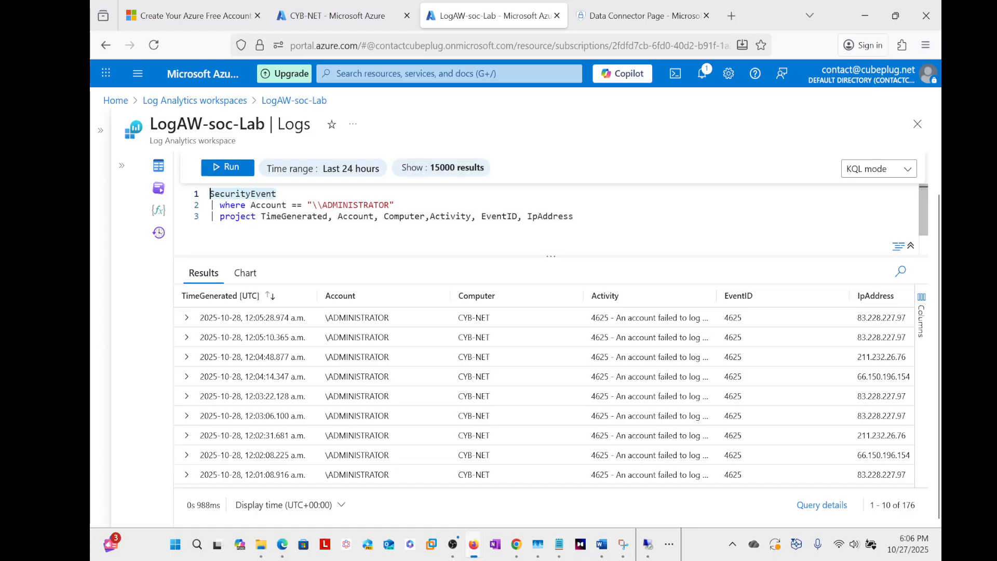
left_click(228, 167)
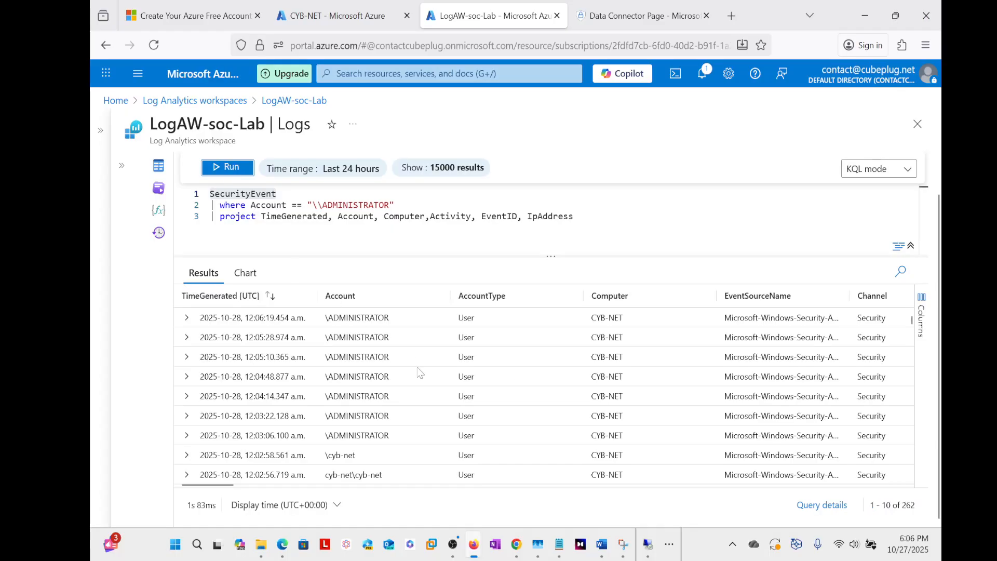
scroll(411, 370, "down", 2)
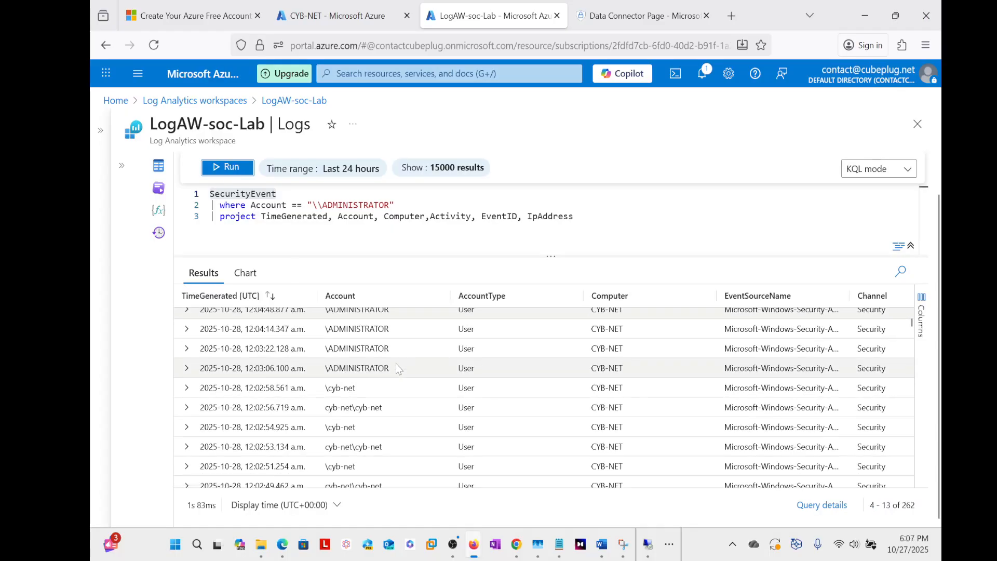
scroll(398, 369, "down", 3)
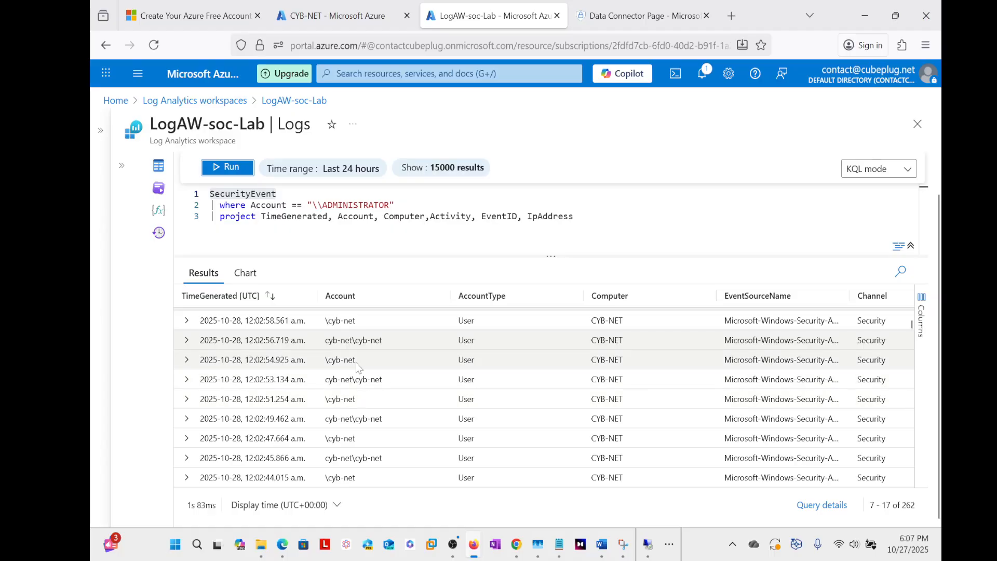
Step: Change the query's Account filter to "\\cyb-net" and run the whole query
scroll(359, 371, "down", 2)
scroll(373, 408, "up", 2)
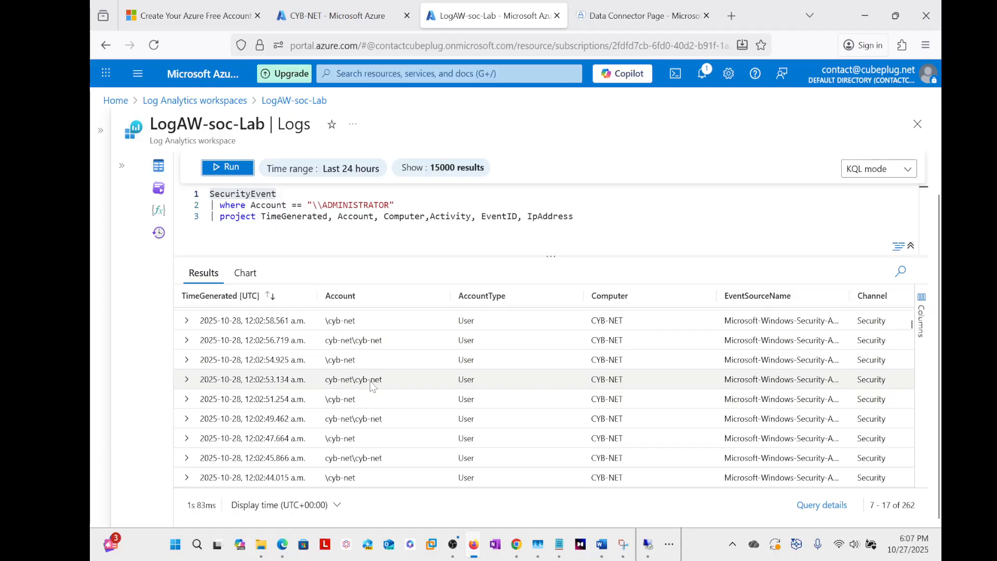
scroll(370, 392, "up", 3)
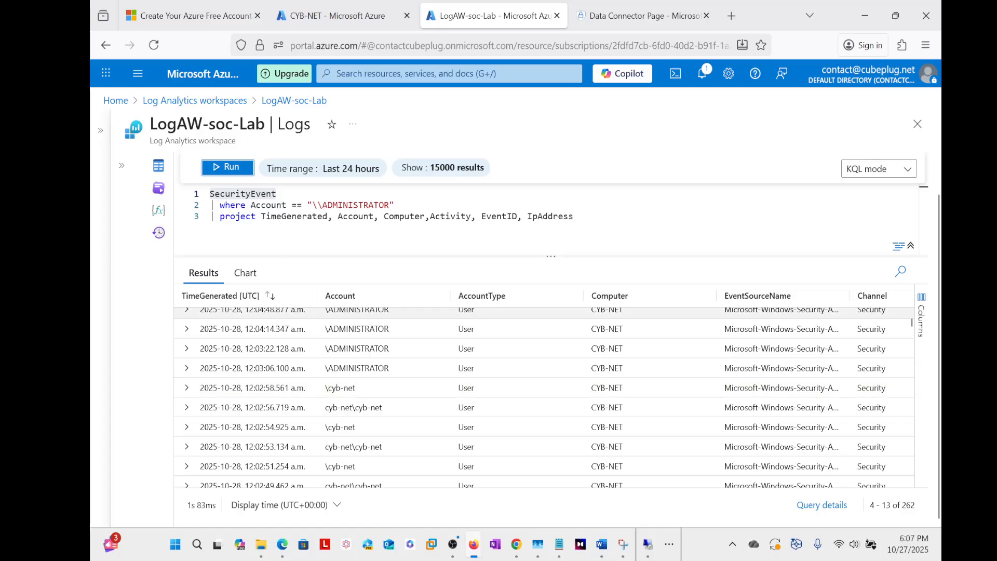
left_click(338, 205)
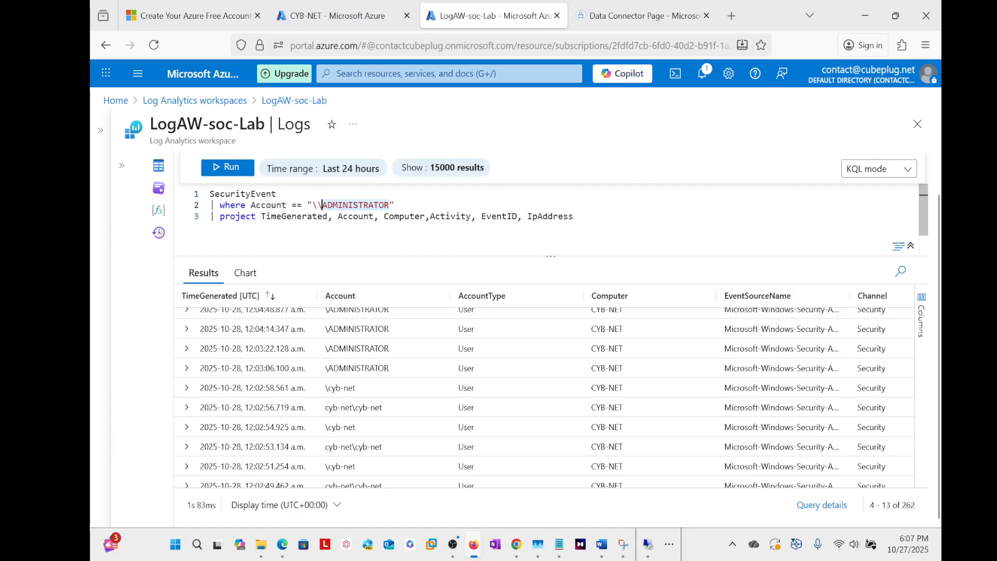
type("cyb-net")
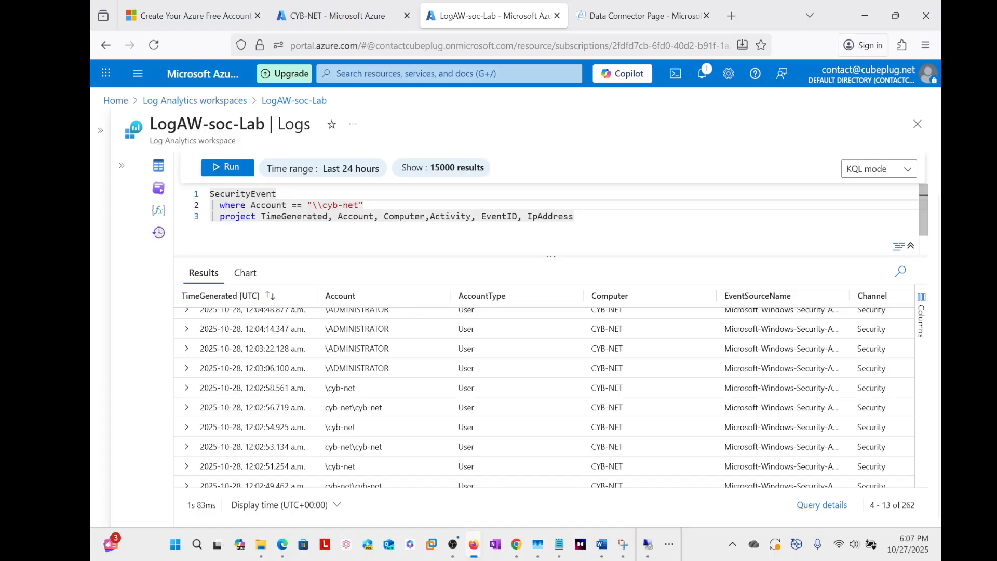
left_click(574, 216)
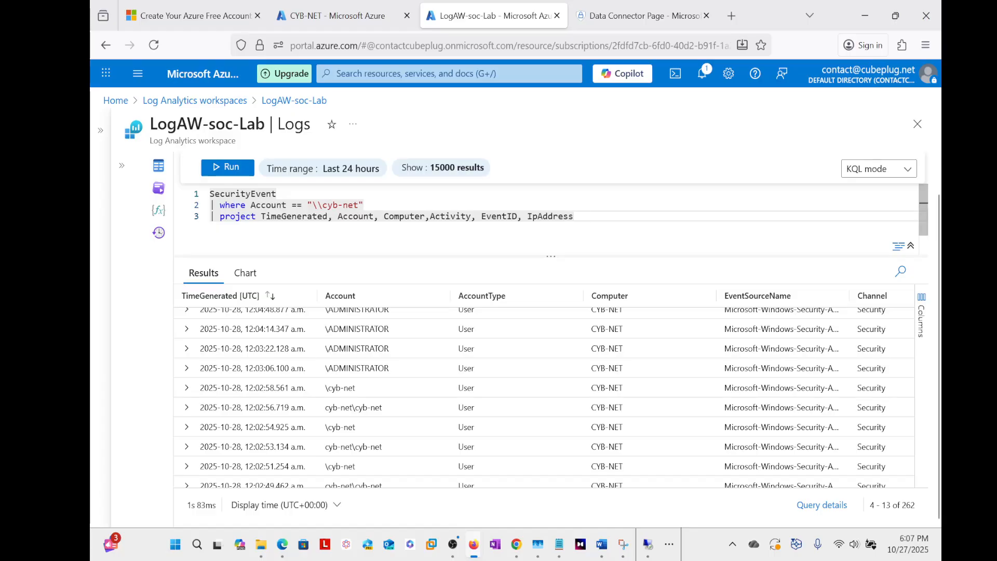
left_click(229, 167)
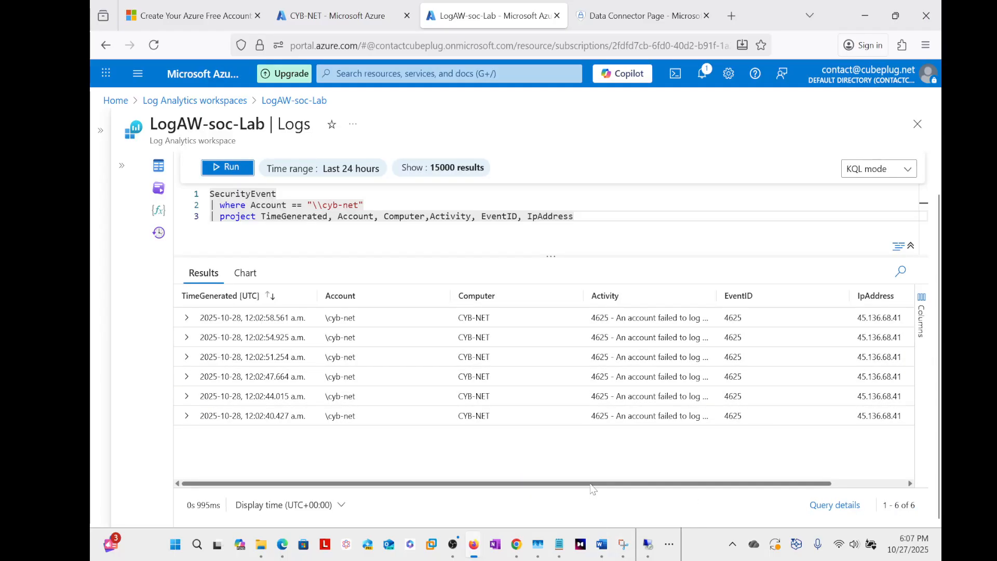
Step: Bring the IpAddress column fully into view and copy the address 45.136.68.41 from the first cyb-net result
mouse_move(592, 489)
left_mouse_down()
mouse_move(709, 481)
mouse_move(480, 493)
mouse_move(597, 488)
left_mouse_up()
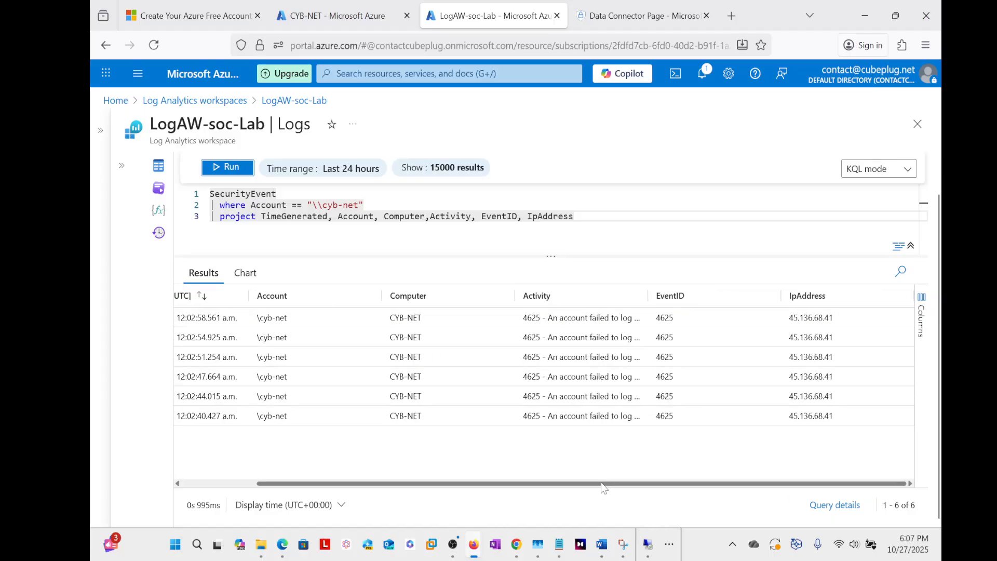
left_click_drag(602, 484, 367, 485)
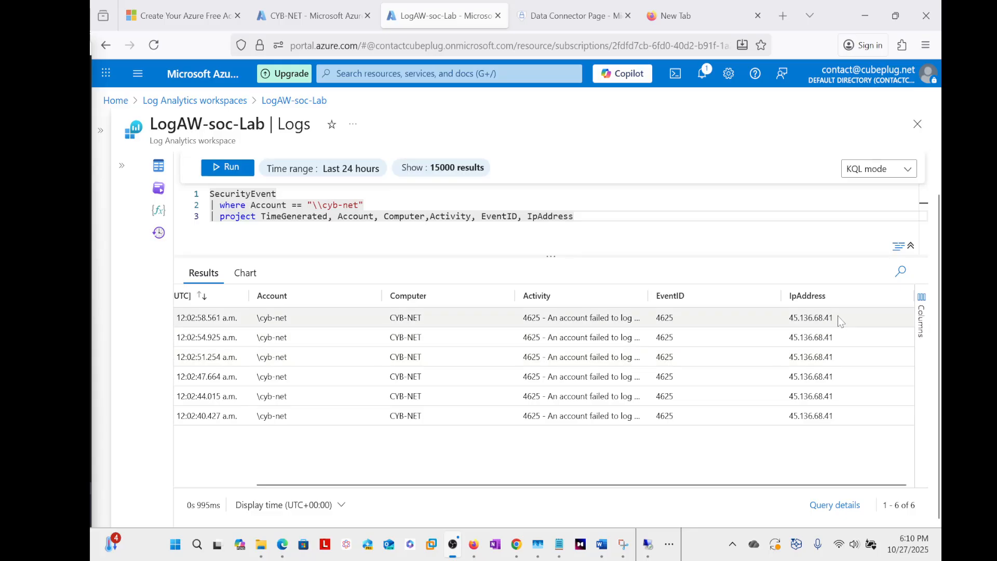
left_click_drag(838, 317, 803, 318)
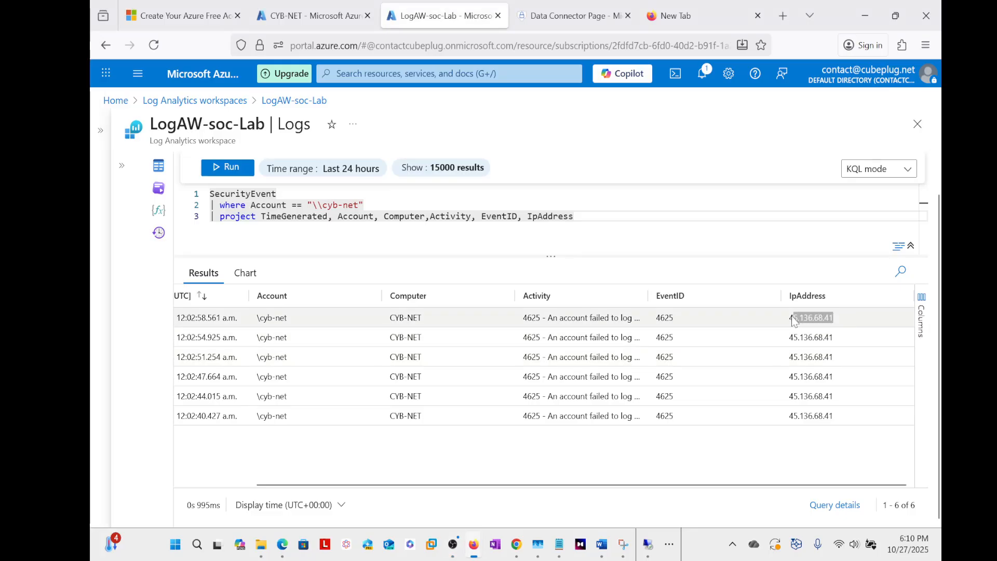
left_click(809, 320)
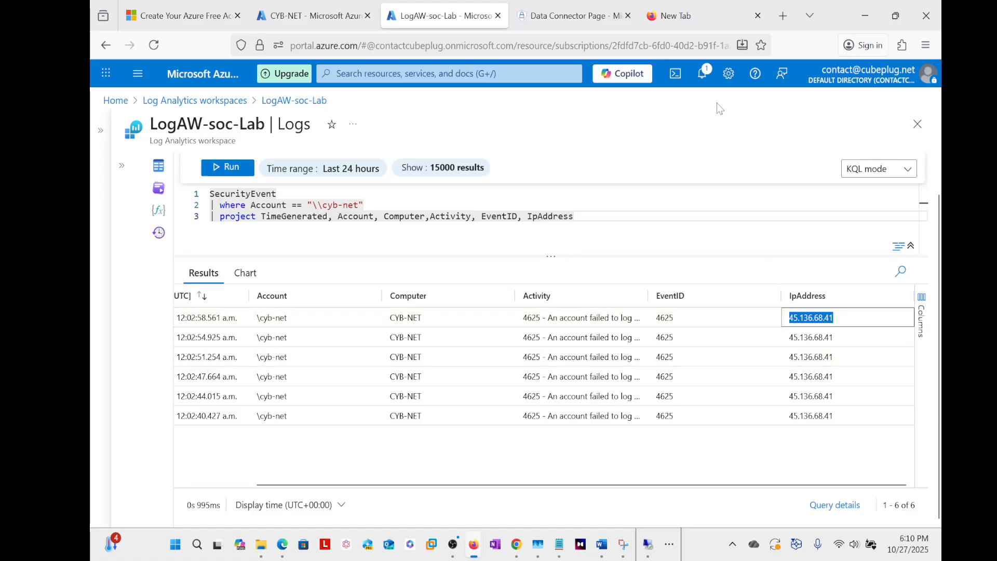
Step: Search the web for "geo lookup ip" in the empty browser tab and open iplocation.net's IP Address Lookup page
left_click(698, 18)
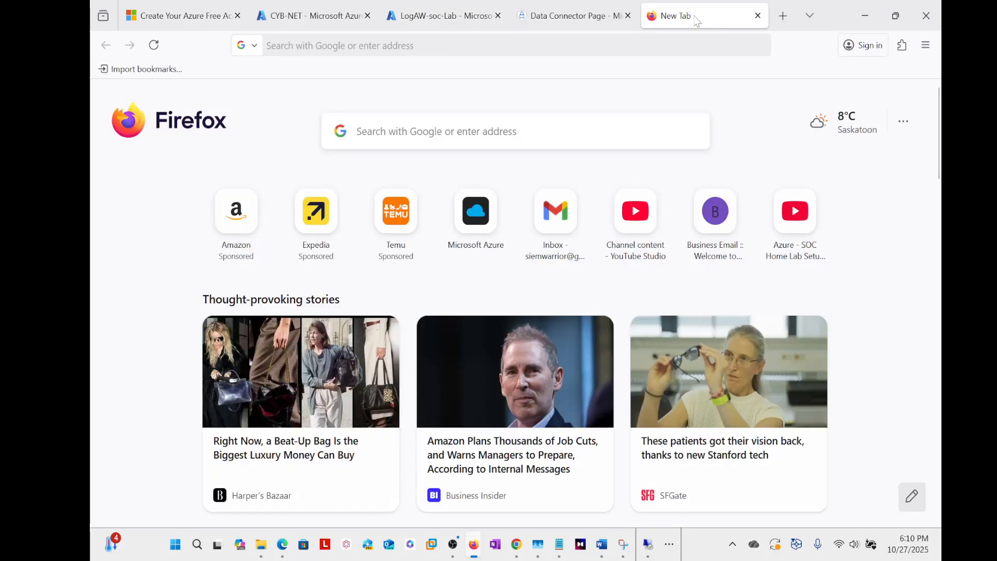
left_click(499, 46)
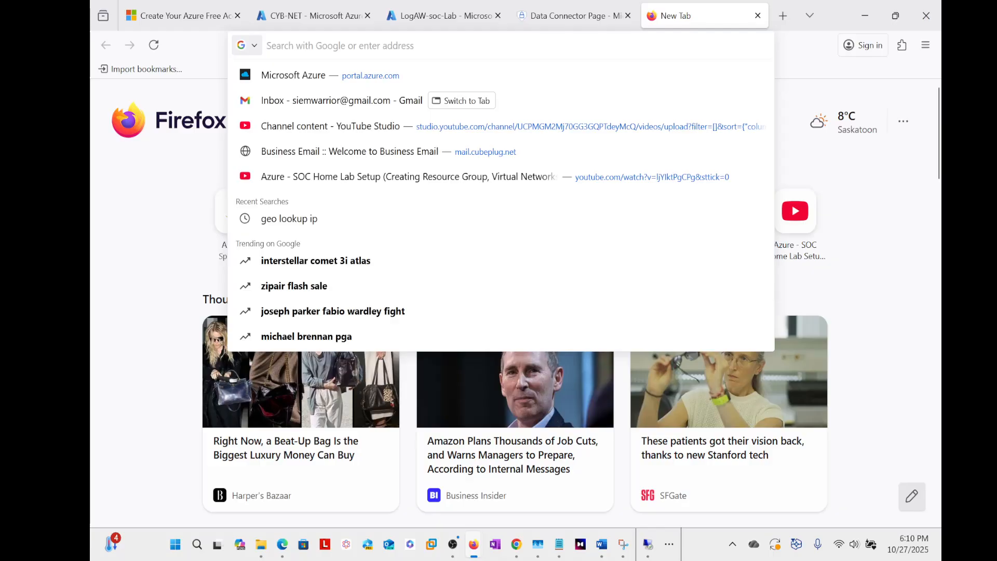
type("geo")
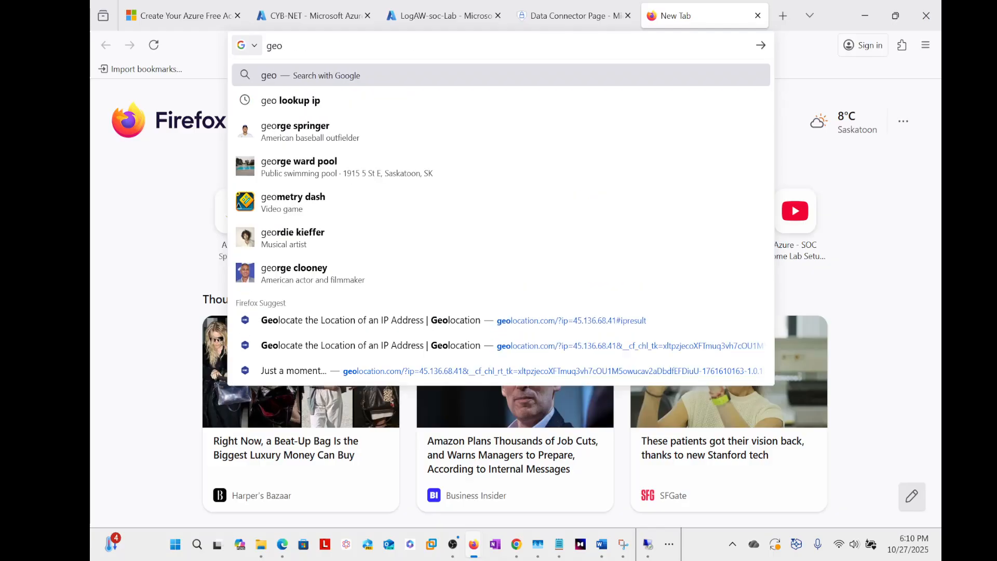
key("Down")
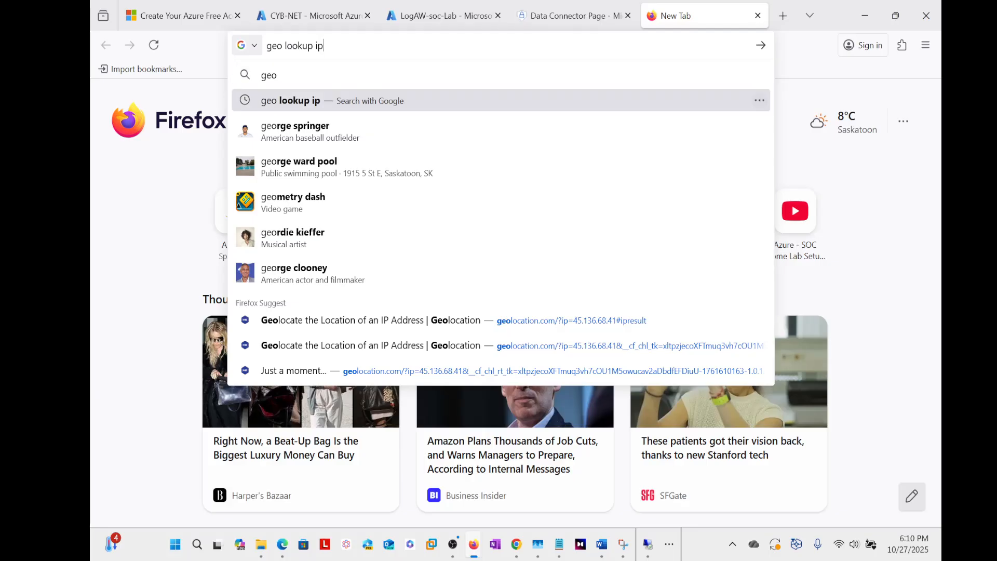
key("Return")
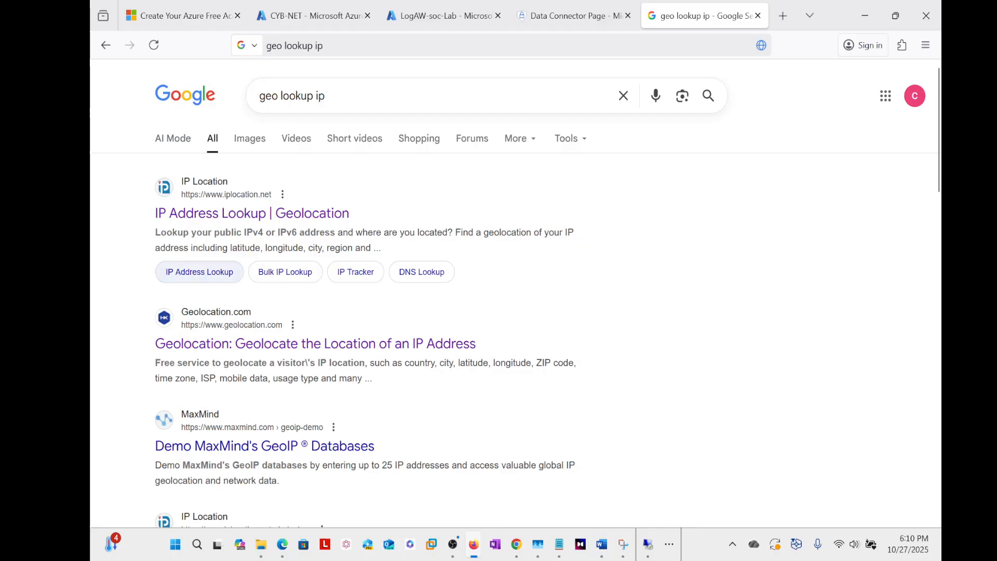
left_click(230, 213)
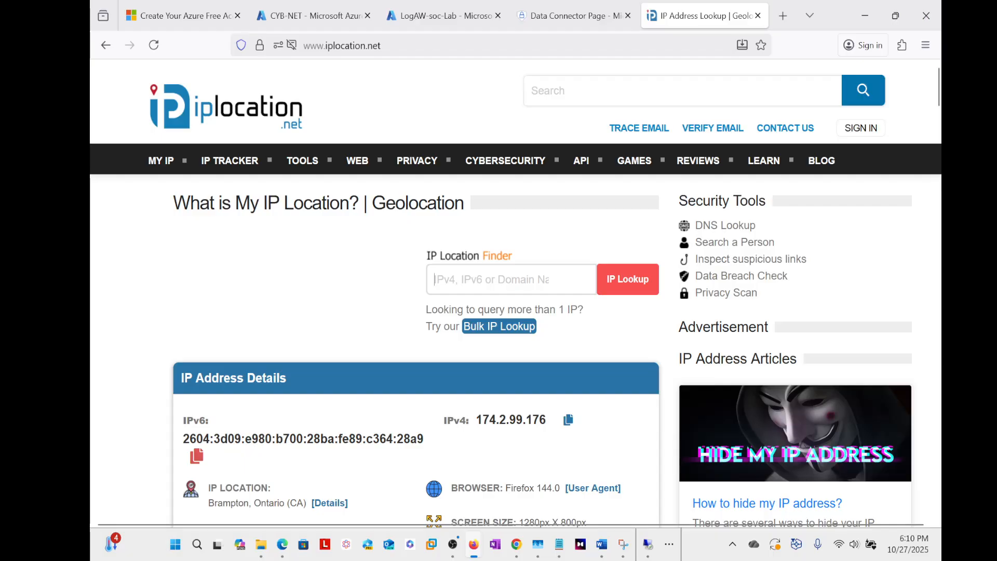
Step: Look up 45.136.68.41 and review the country, region and city reported by the geolocation providers
type("45.136.68.41")
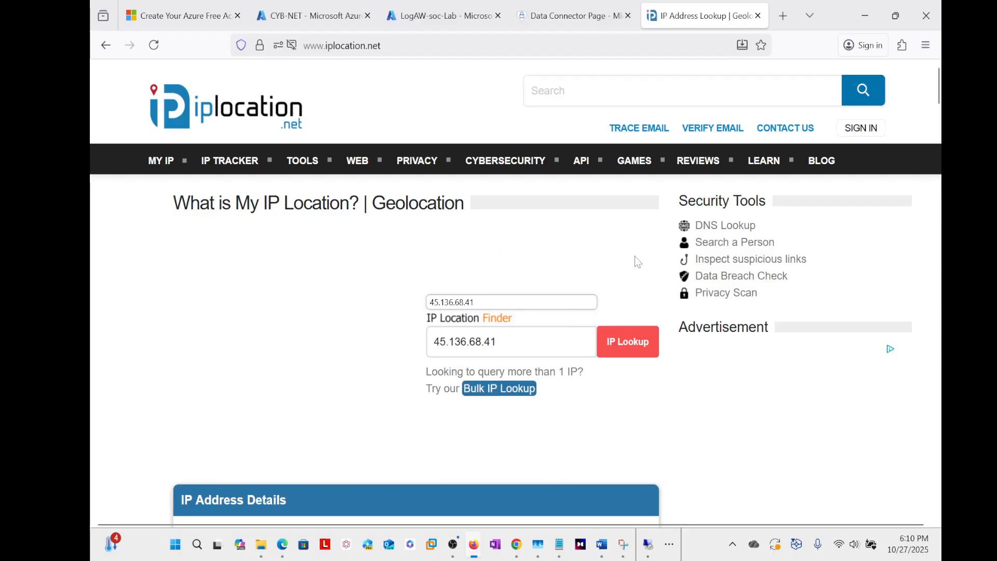
left_click(629, 343)
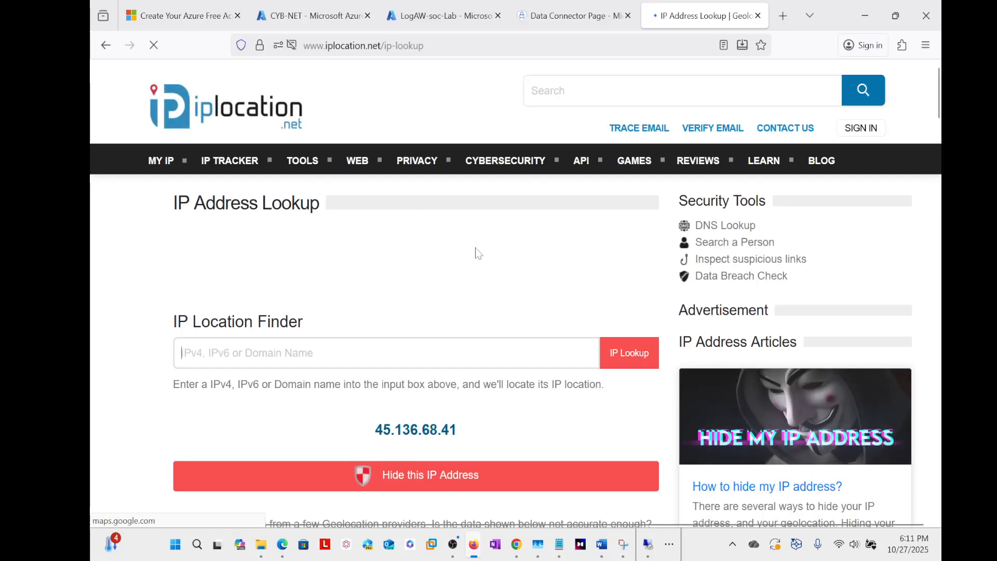
scroll(474, 252, "down", 3)
scroll(474, 252, "down", 5)
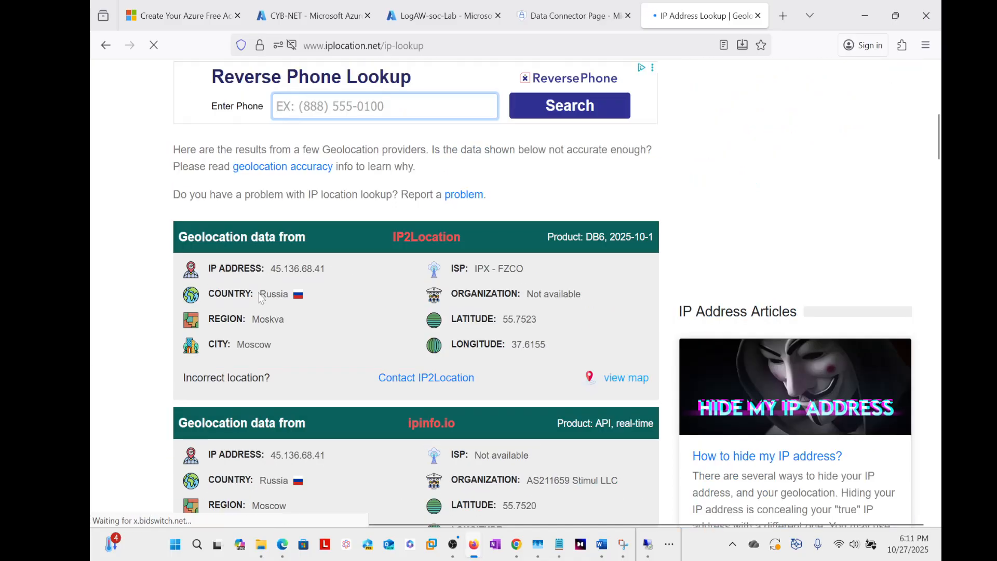
left_click_drag(259, 294, 266, 294)
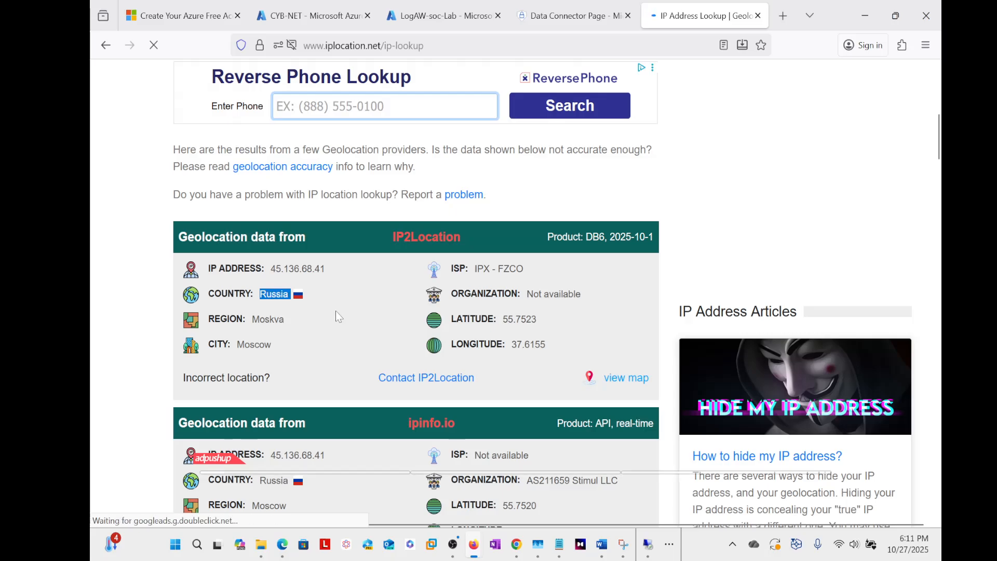
scroll(336, 312, "down", 3)
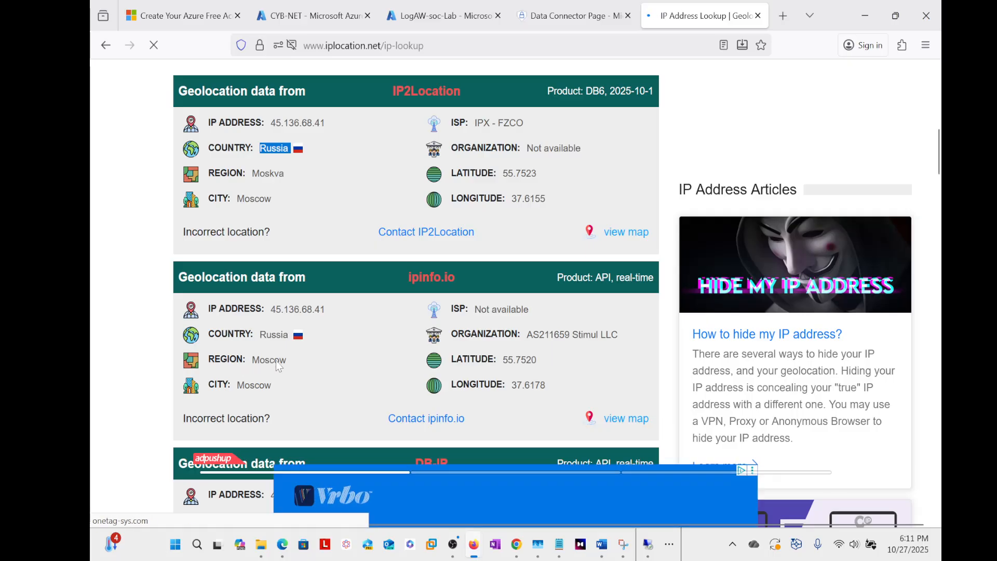
scroll(284, 351, "up", 10)
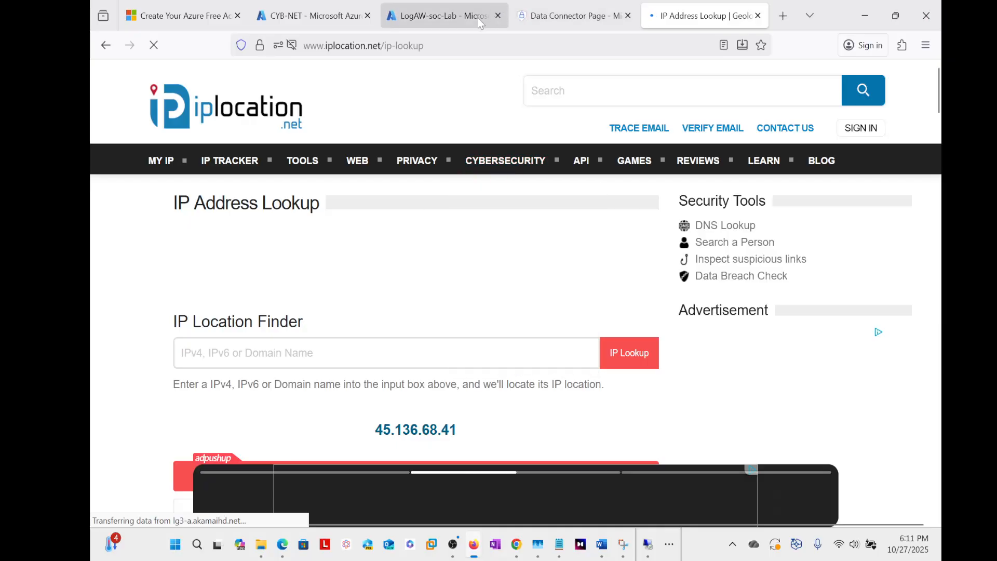
scroll(407, 367, "down", 3)
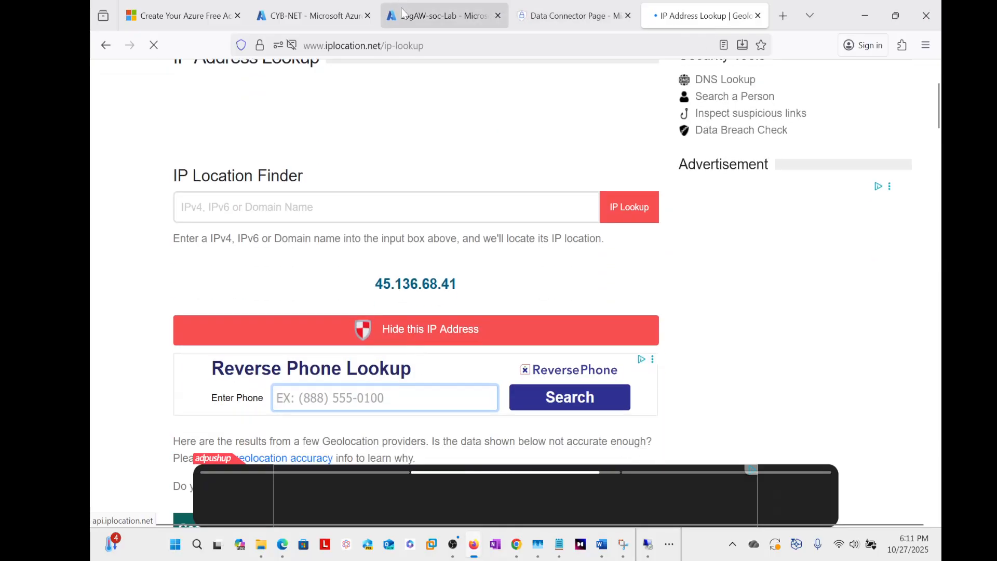
Step: Return to the LogAW-soc-Lab logs, set the Account filter to "\\ADMINISTRATOR", run the query, and collapse the workspace's side menu
left_click(422, 14)
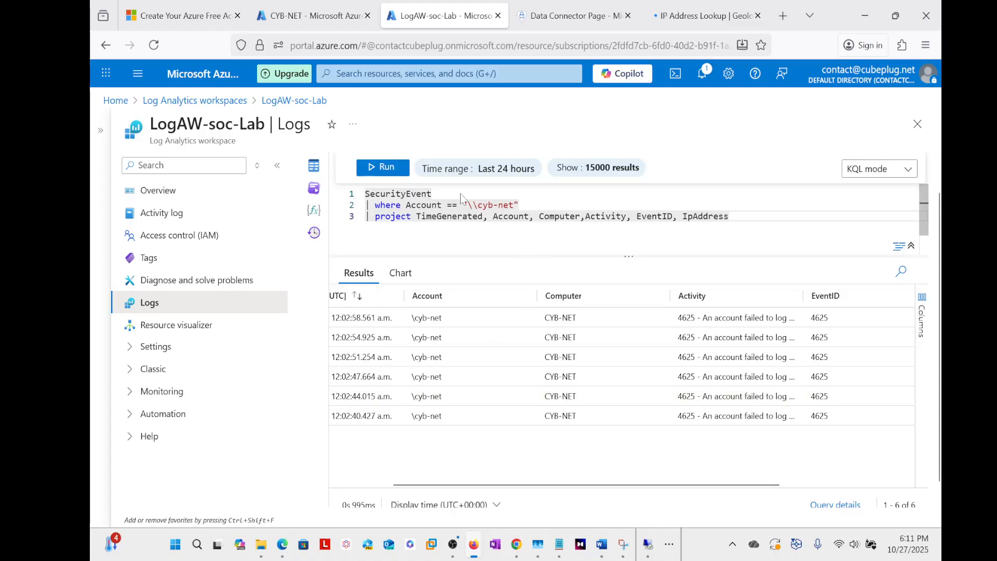
left_click(501, 207)
left_click(514, 205)
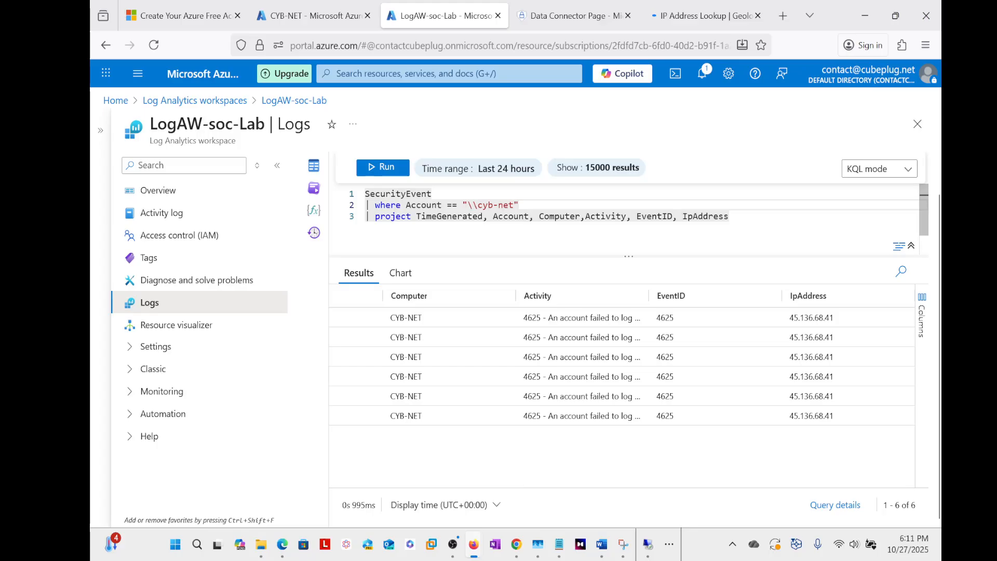
left_click_drag(514, 206, 494, 206)
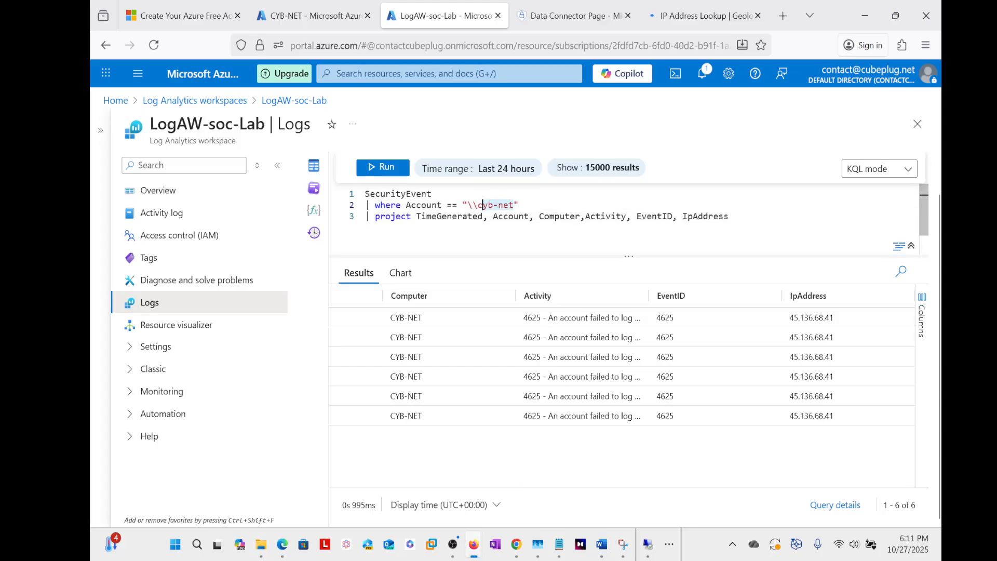
type("AD")
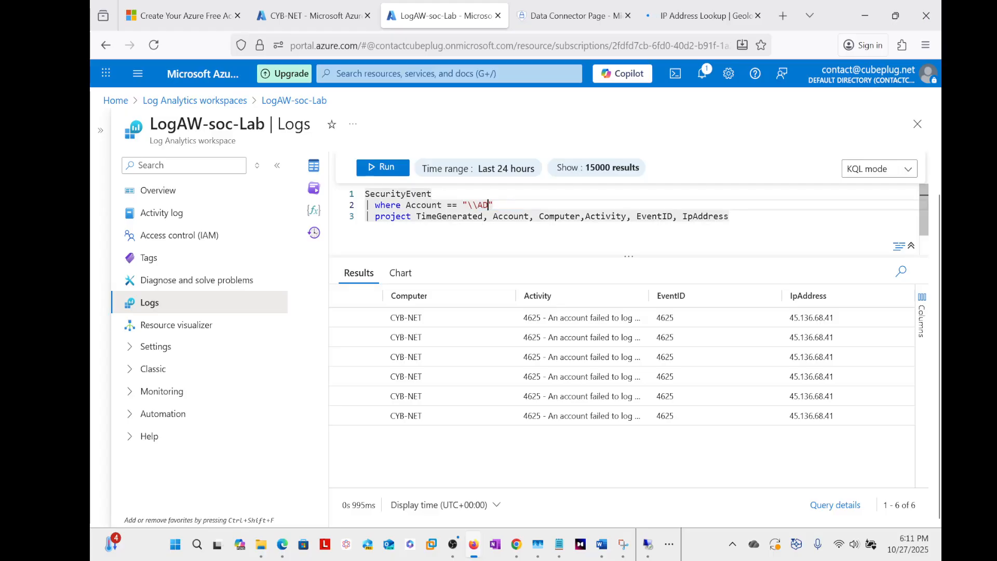
type("MINISTRATOR")
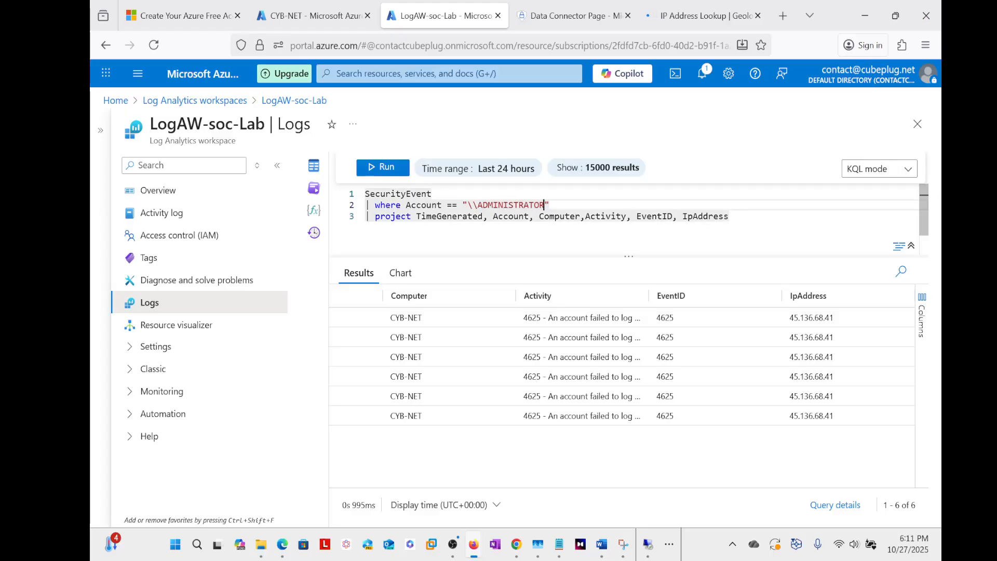
left_click(766, 224)
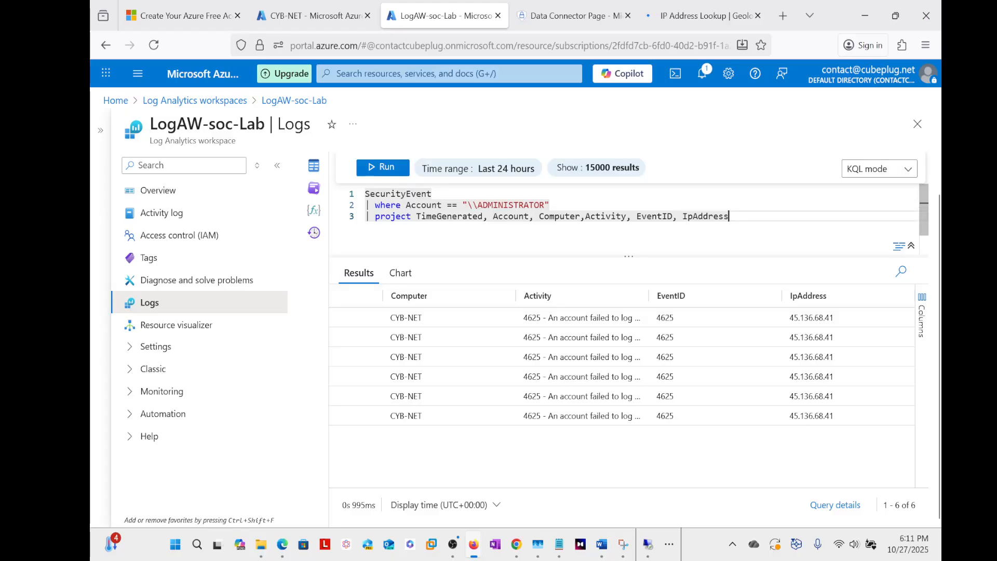
left_click(386, 167)
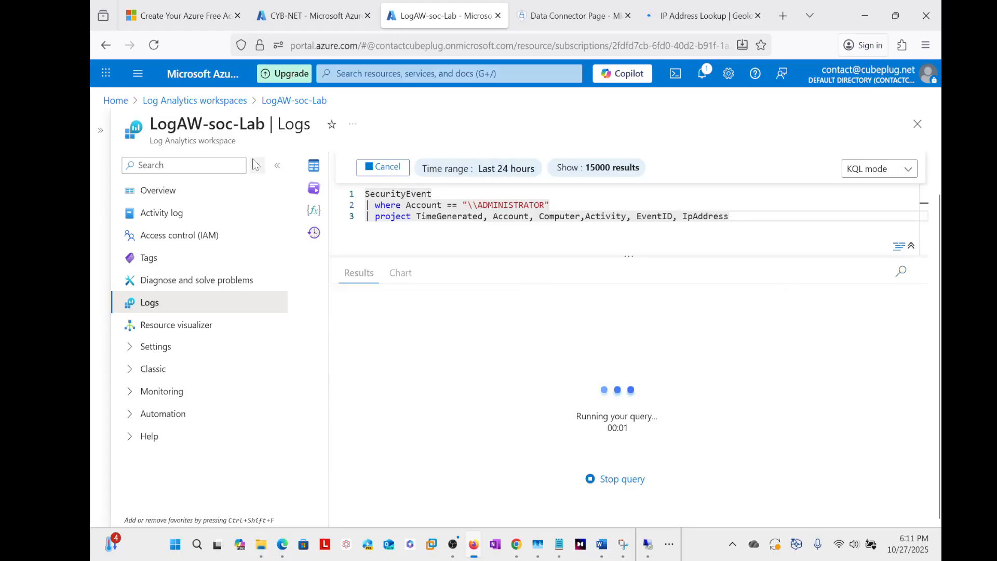
left_click(277, 166)
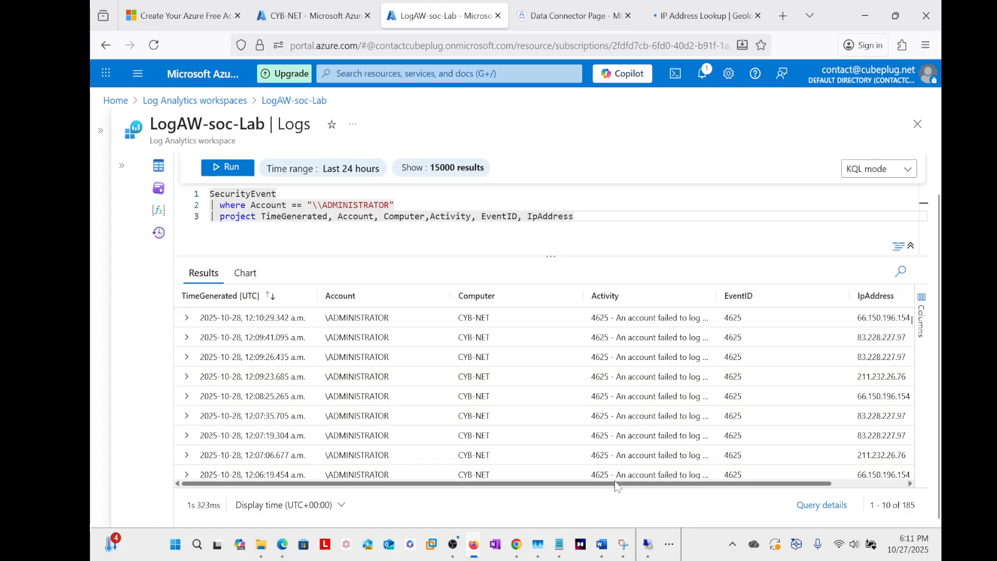
left_click_drag(618, 485, 693, 484)
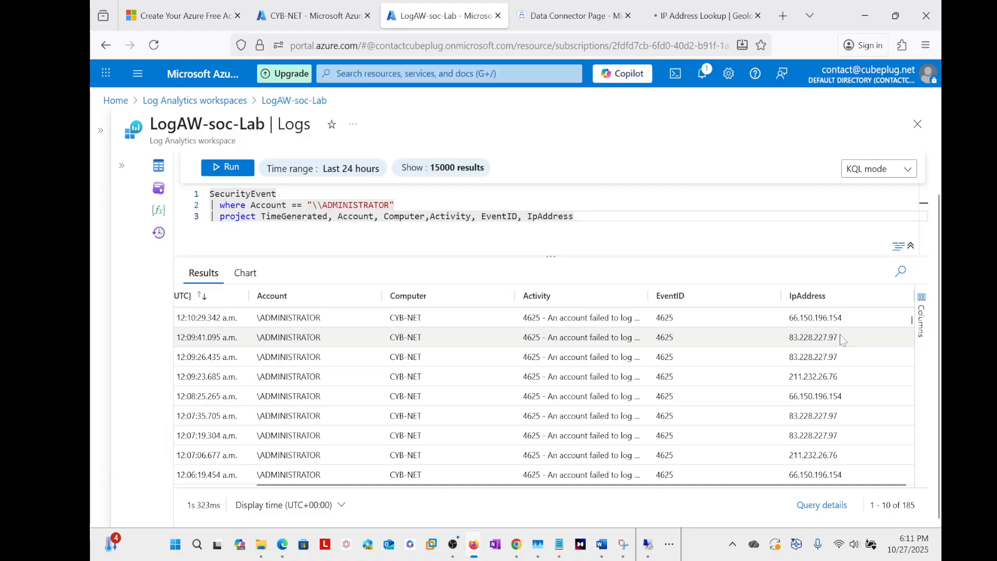
left_click_drag(805, 337, 789, 340)
key("ctrl+c")
left_click(849, 344)
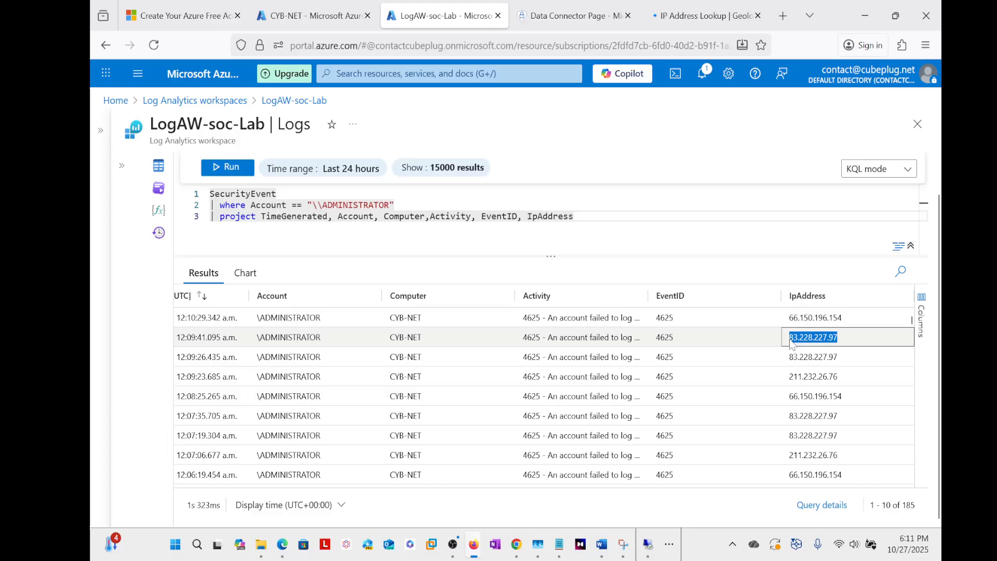
Step: Switch back to iplocation.net and look up the location of 83.228.227.97
left_click(702, 15)
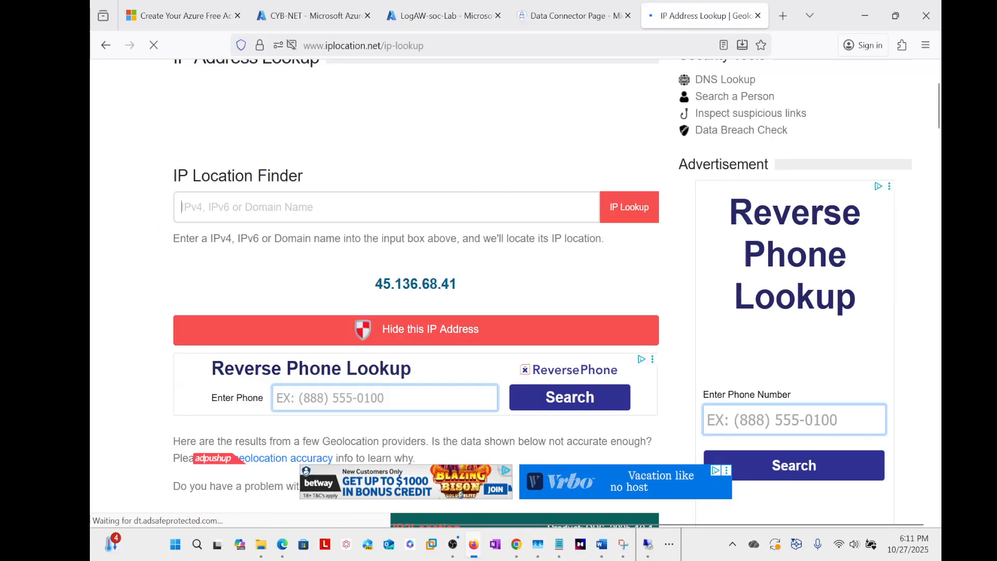
key("ctrl+v")
left_click(630, 207)
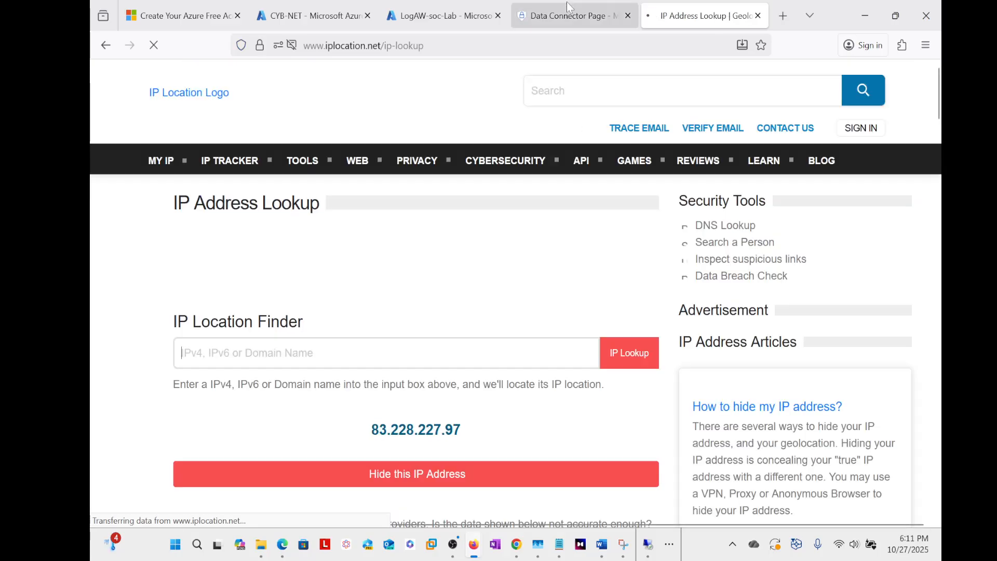
Step: Review the country, region, city and ISP that the geolocation providers report for 83.228.227.97
scroll(578, 228, "down", 1)
scroll(580, 229, "down", 8)
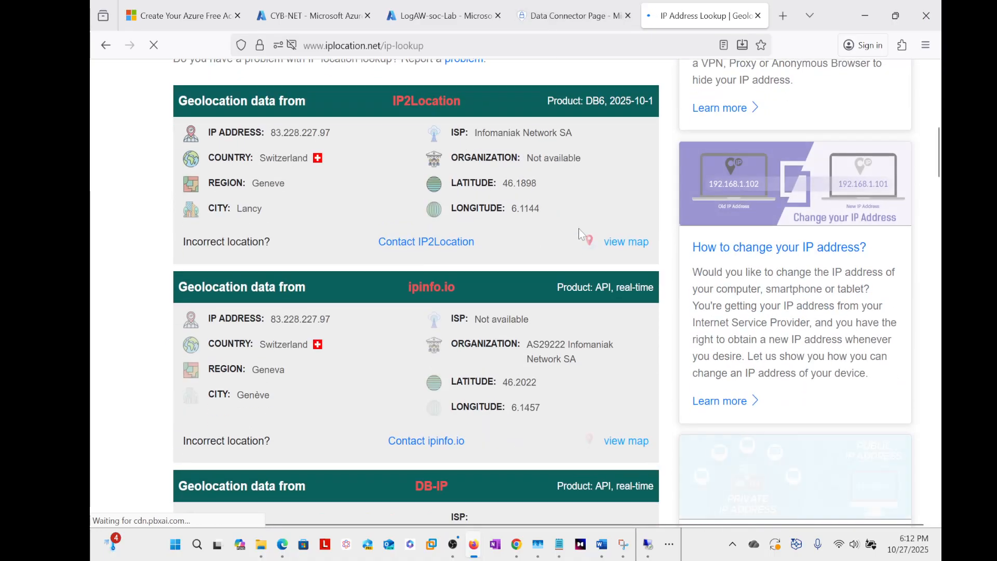
scroll(307, 218, "up", 5)
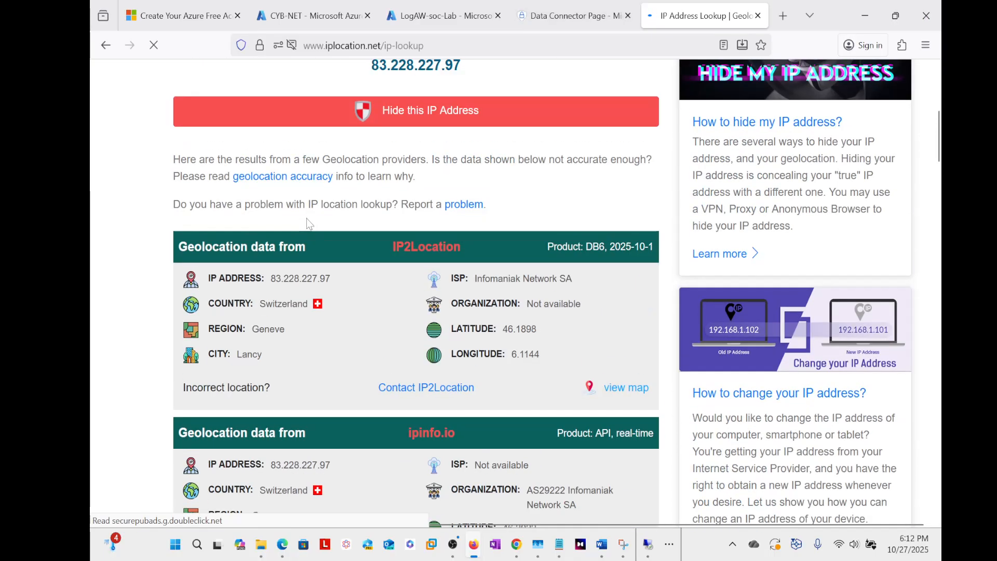
scroll(326, 345, "down", 3)
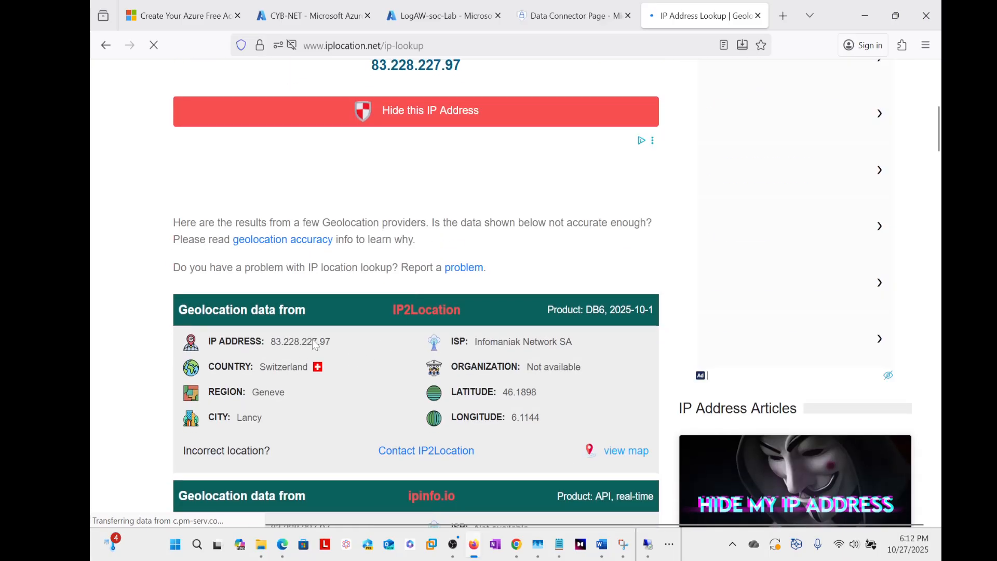
left_click_drag(335, 341, 271, 341)
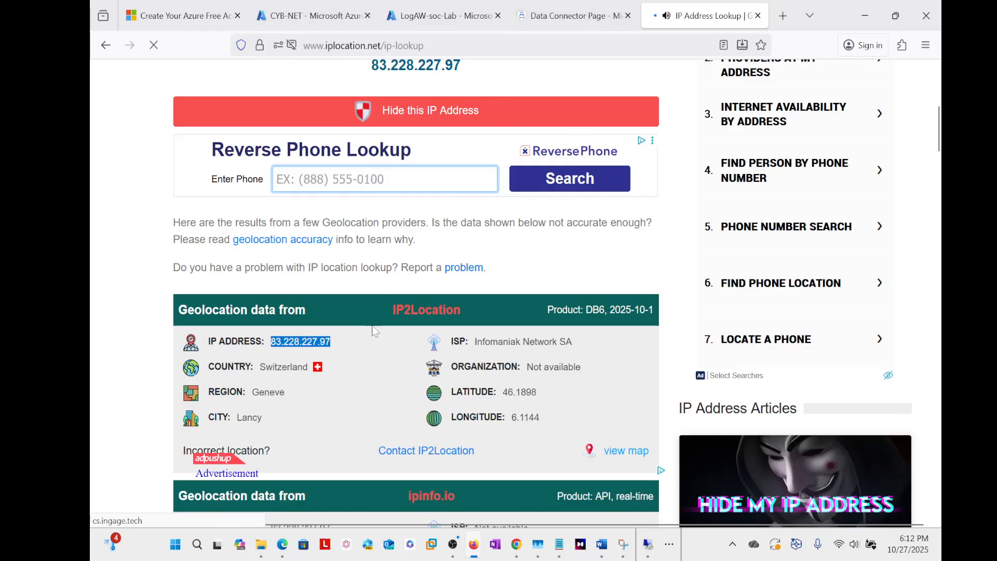
left_click(382, 364)
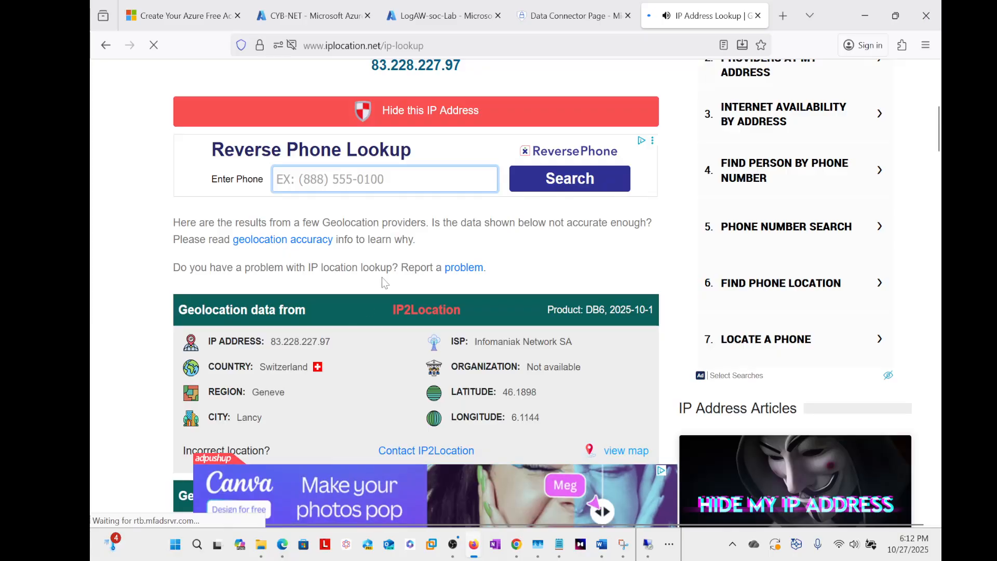
Step: Return to the LogAW-soc-Lab logs, add the filter "| where EventID == 4625" above the project line, and run the query
left_click(440, 17)
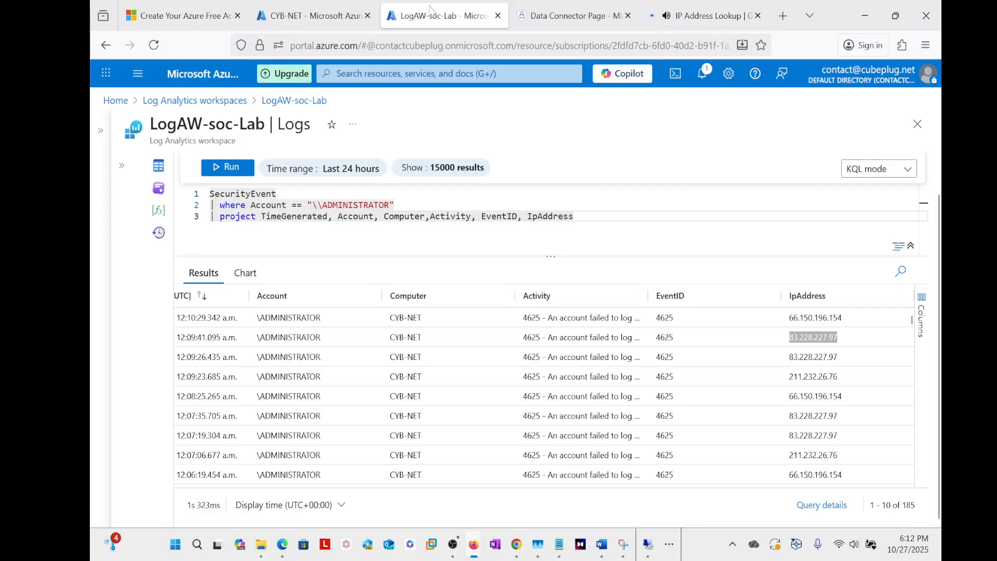
scroll(493, 400, "up", 1)
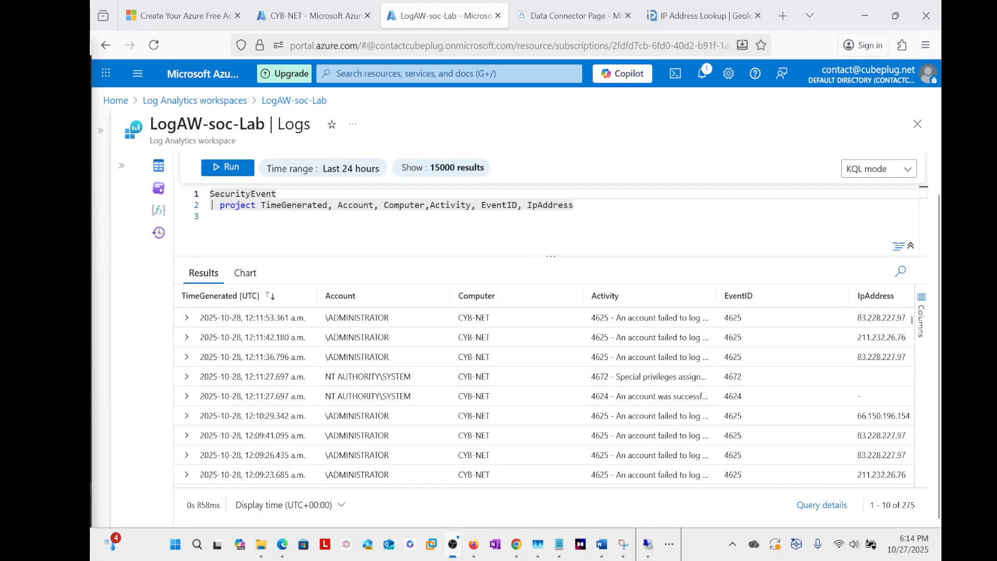
left_click(277, 194)
key("Return")
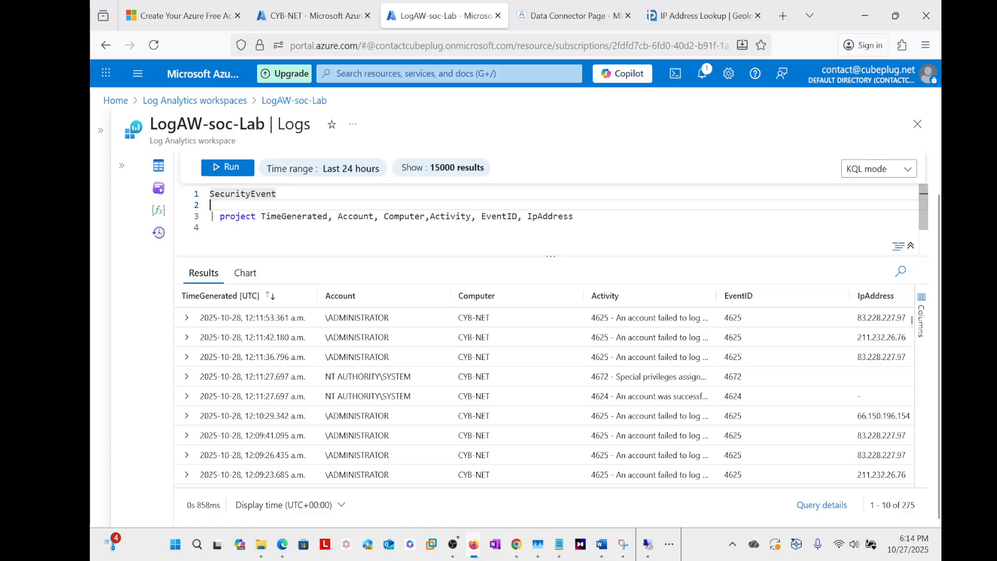
type("| ")
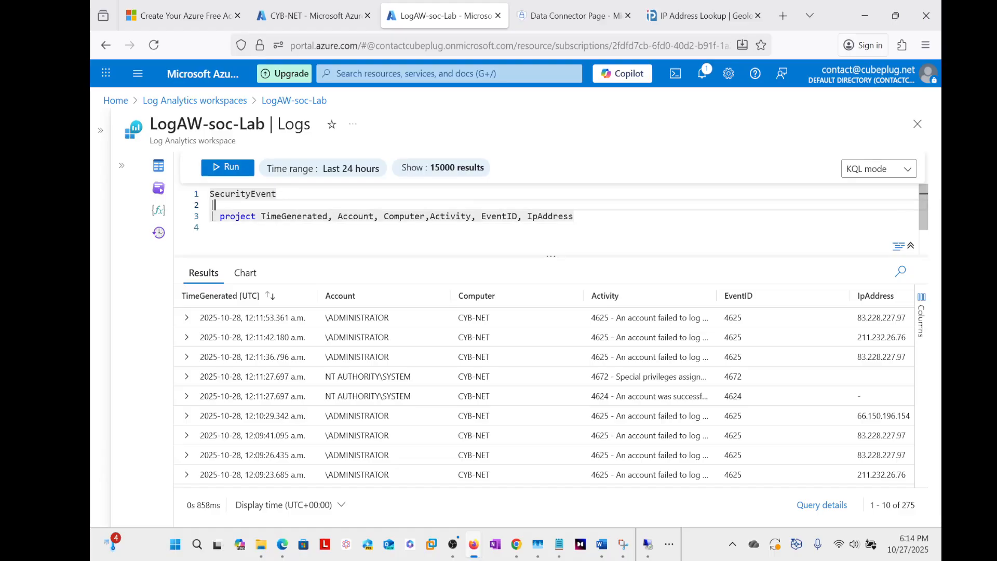
type("where")
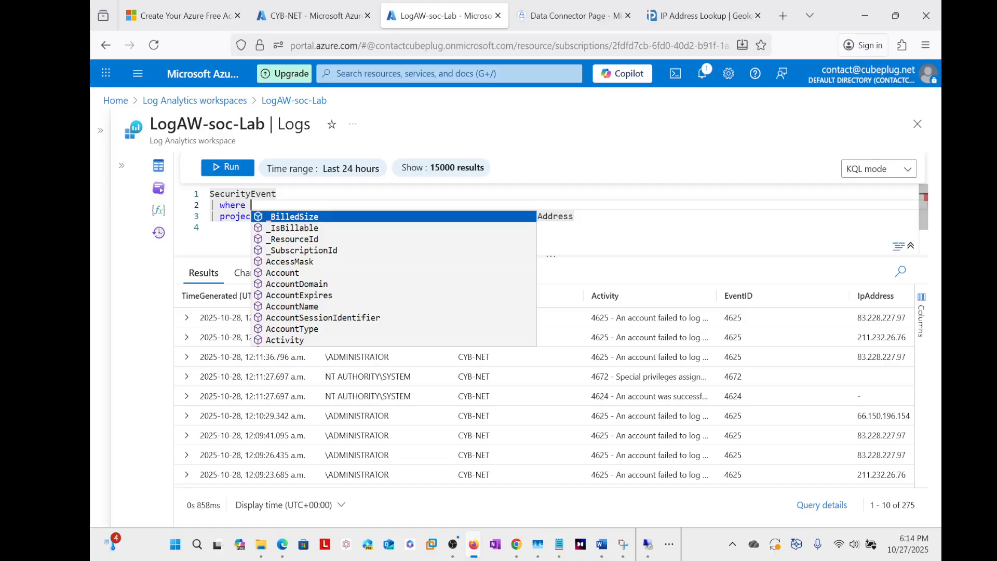
type("Event")
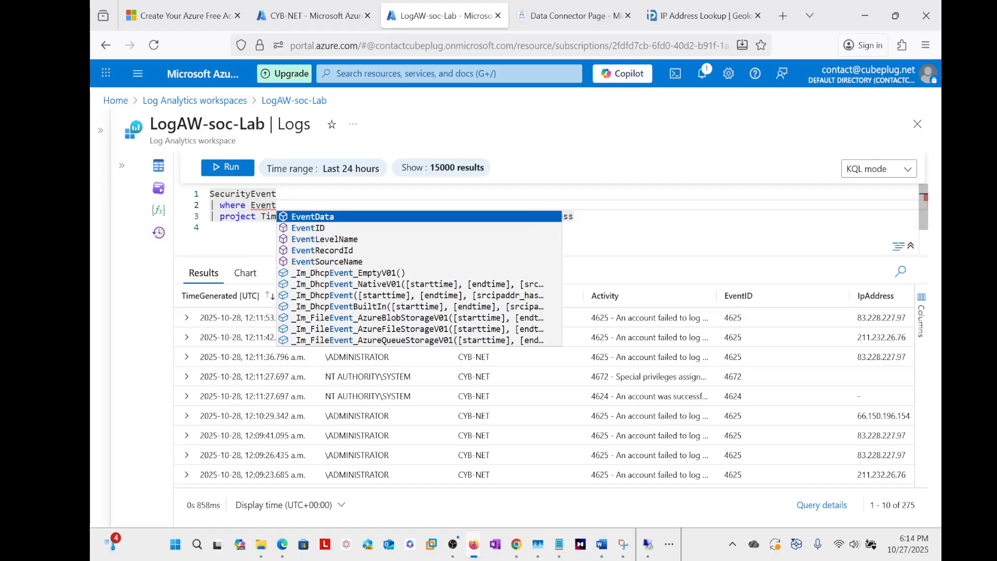
key("Down")
key("Tab")
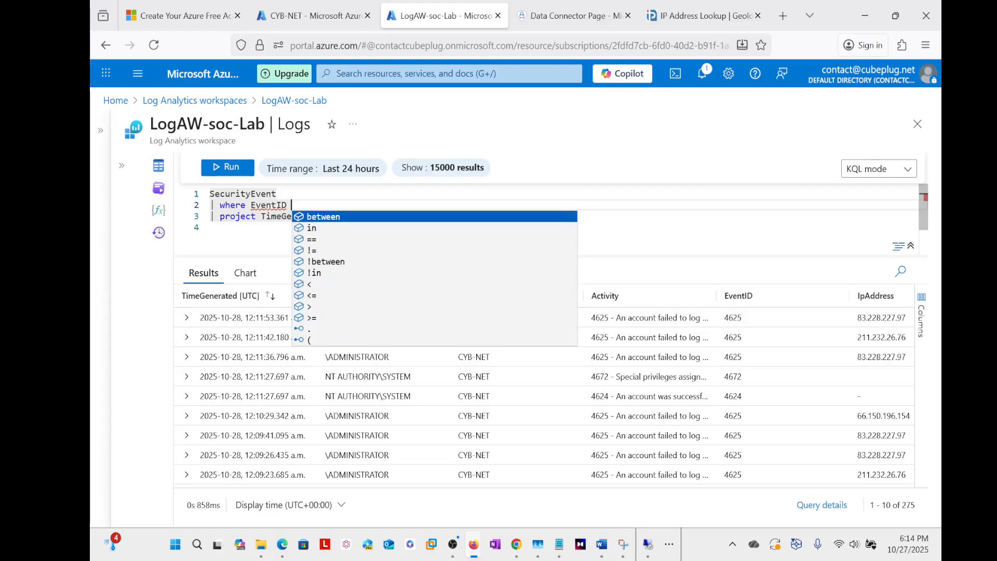
type("== 4625")
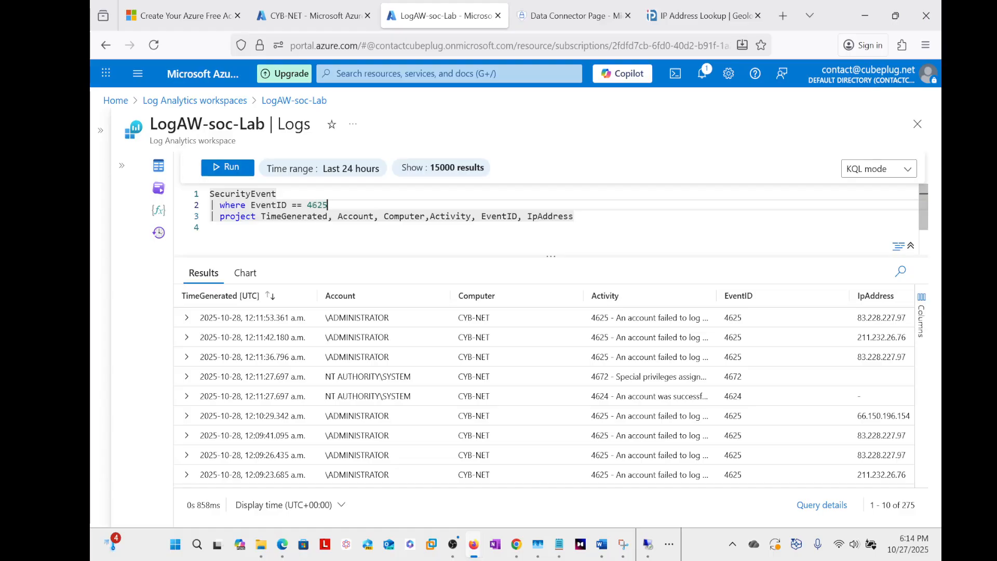
left_click(575, 216)
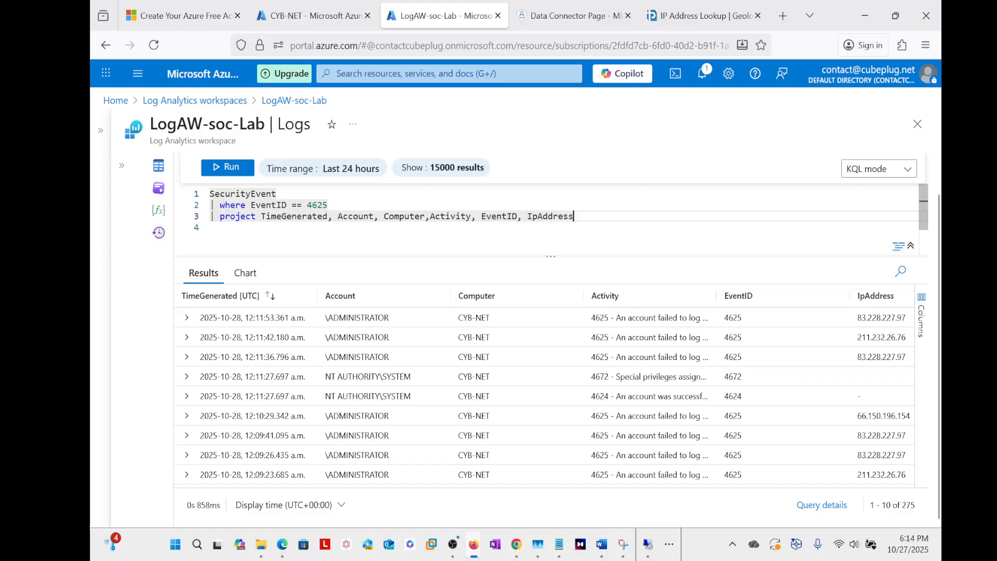
left_click(228, 168)
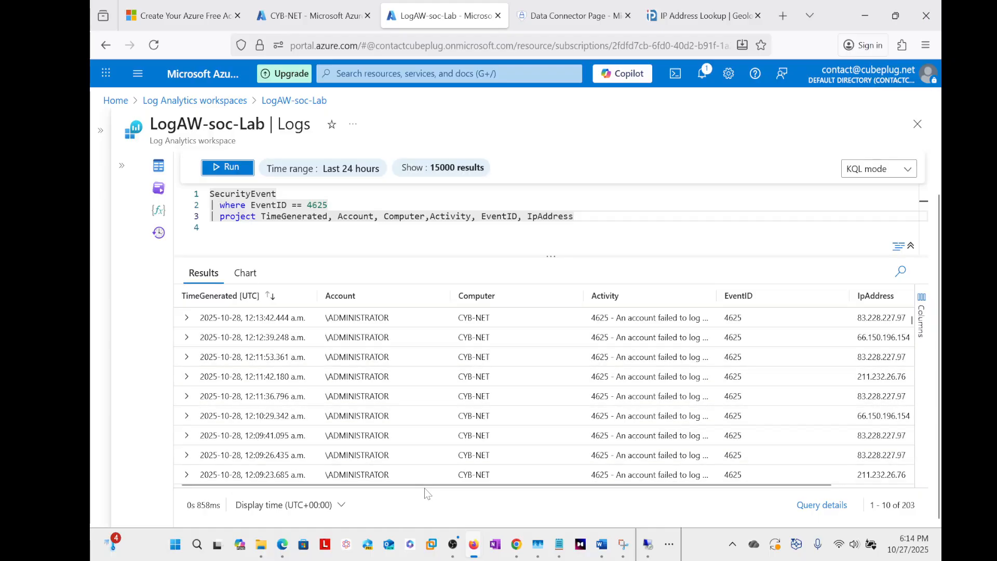
Step: Look through the failed-logon results and their IP addresses, widening the Activity column to show its full text
scroll(431, 487, "right", 3)
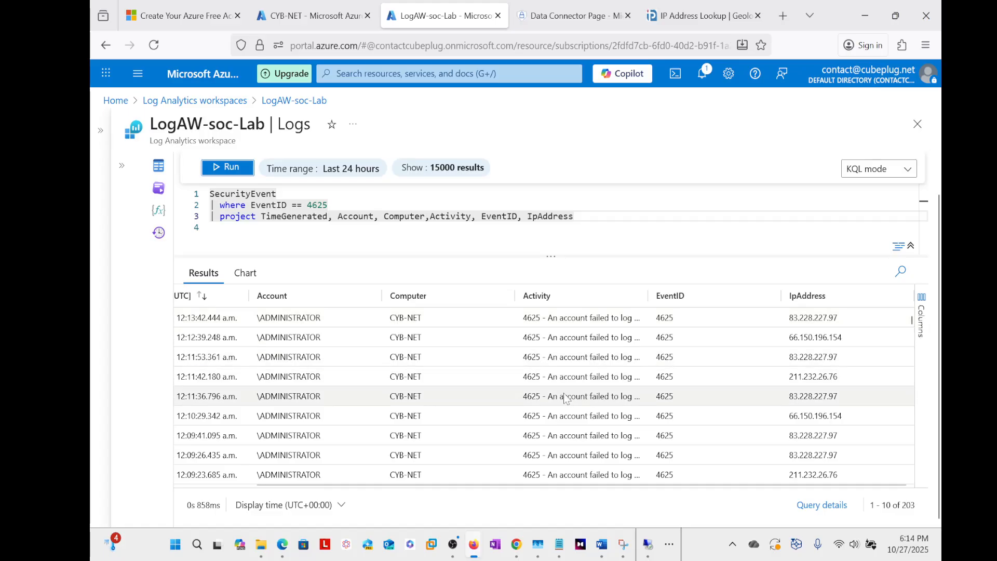
scroll(561, 392, "down", 18)
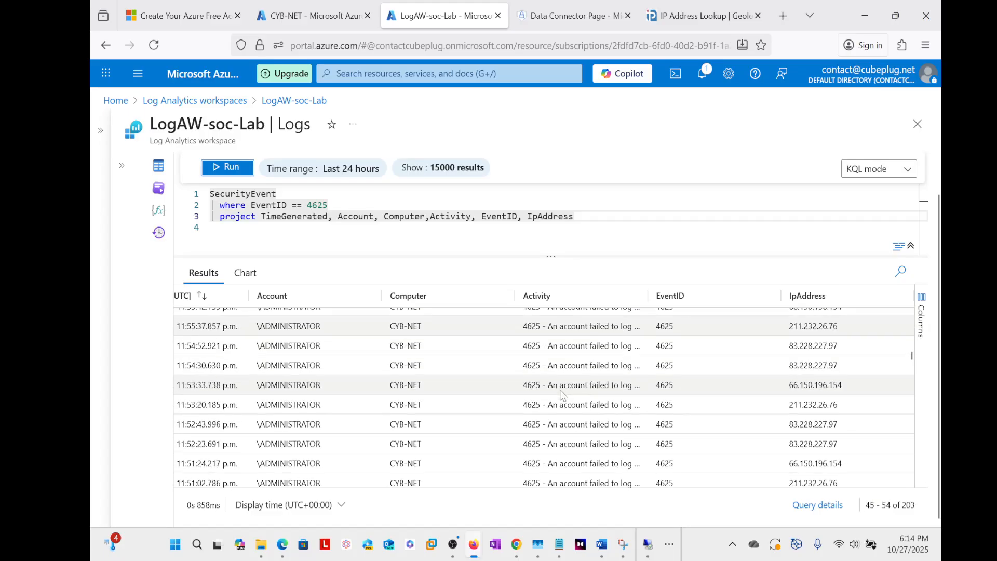
scroll(562, 394, "down", 8)
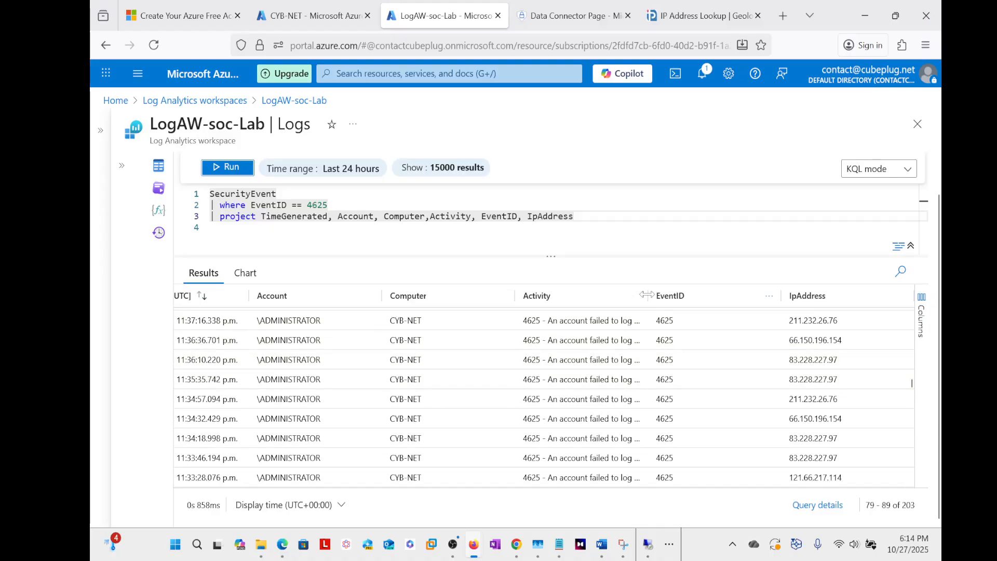
left_click_drag(650, 301, 673, 300)
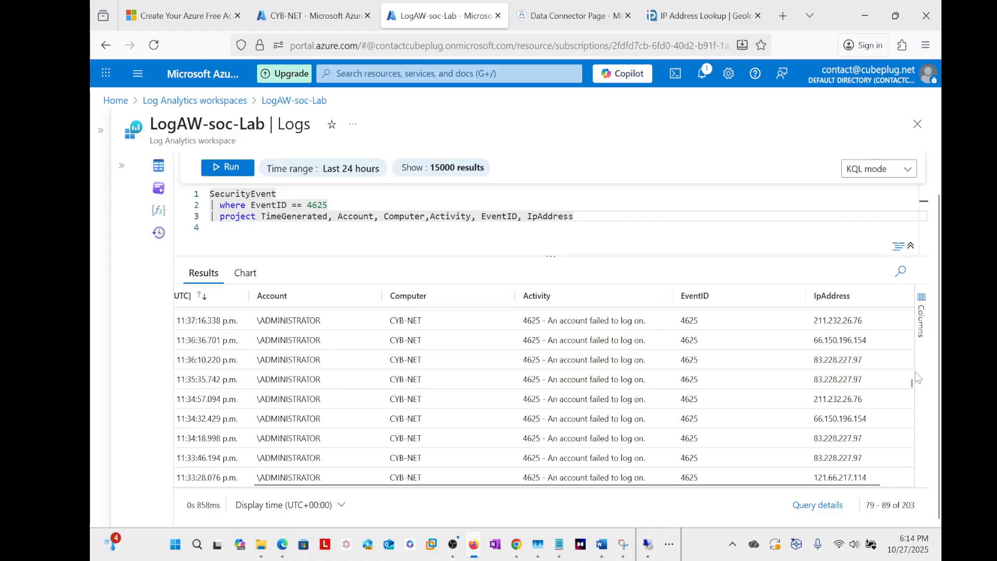
scroll(911, 392, "down", 3)
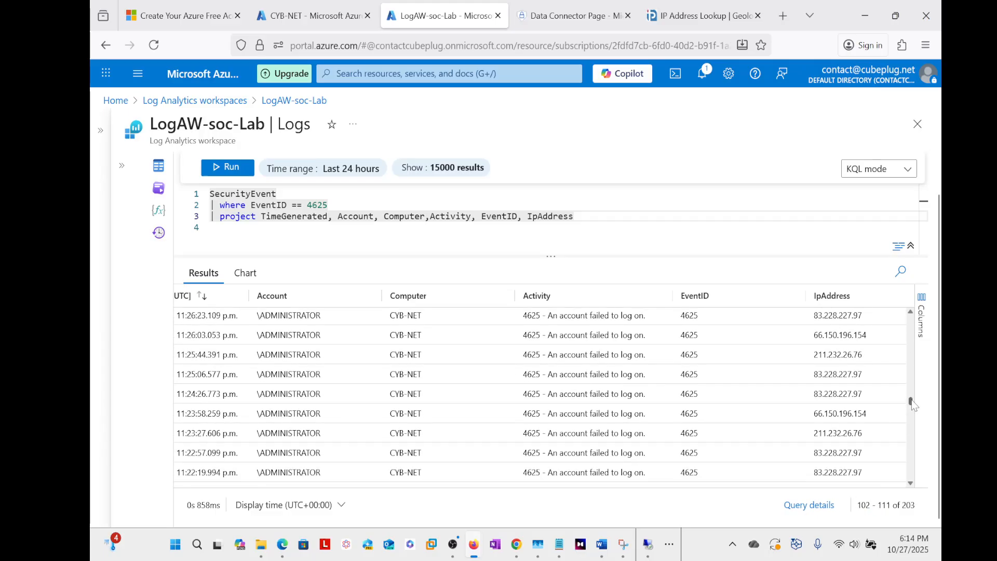
left_click_drag(915, 390, 913, 318)
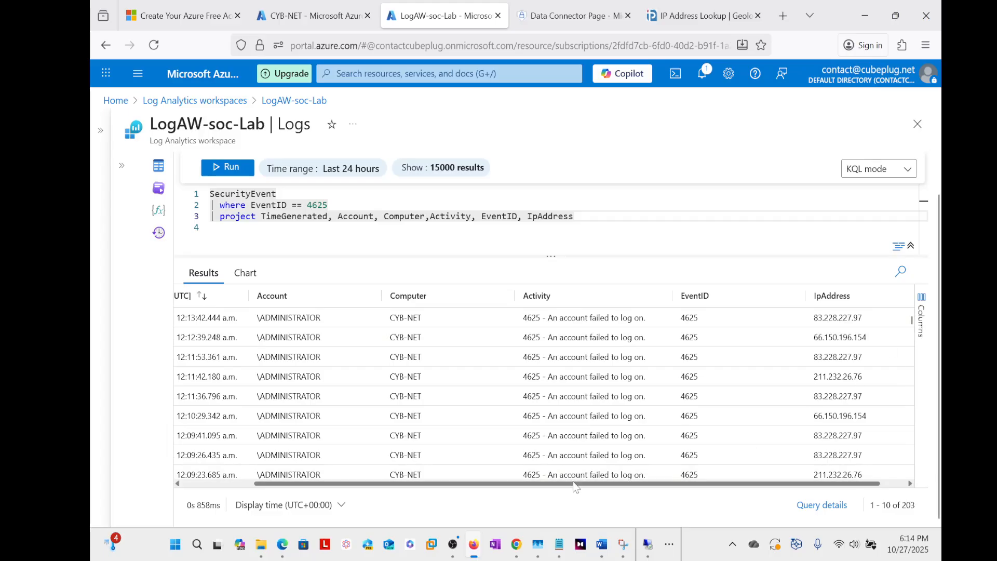
left_click_drag(575, 487, 433, 483)
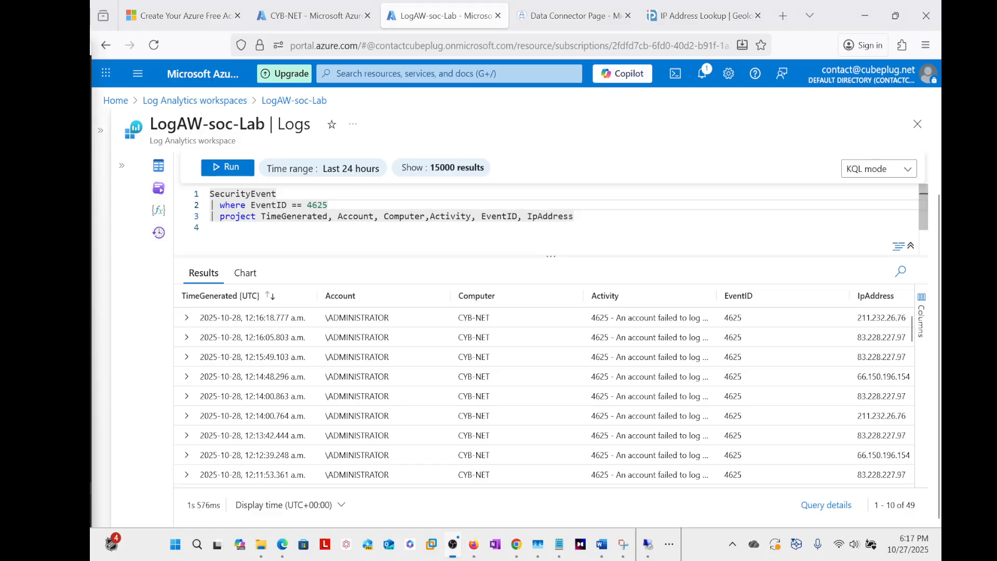
Step: Add the filter "| where TimeGenerated > ago(20m)" below the EventID filter and run the query
key("Return")
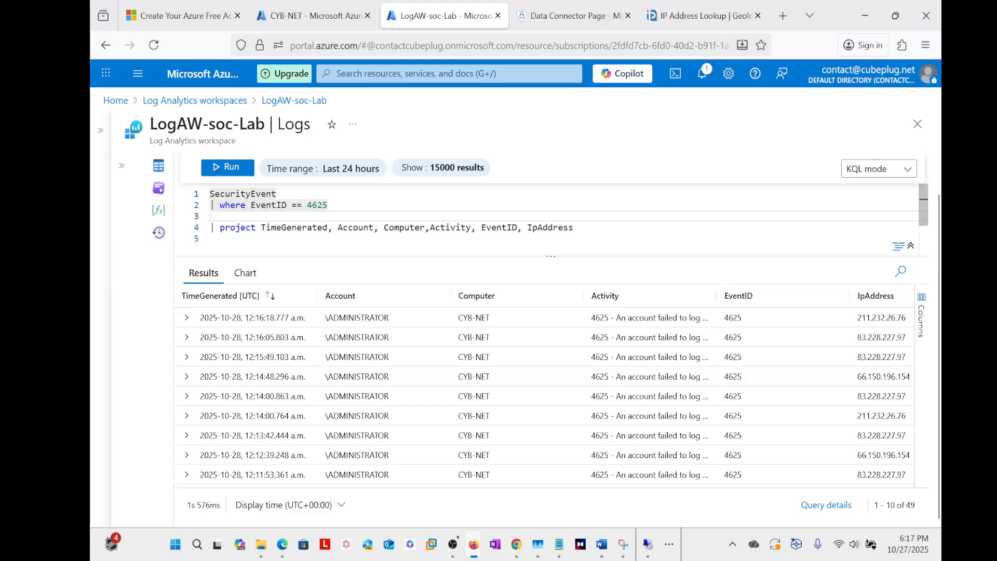
type("| where")
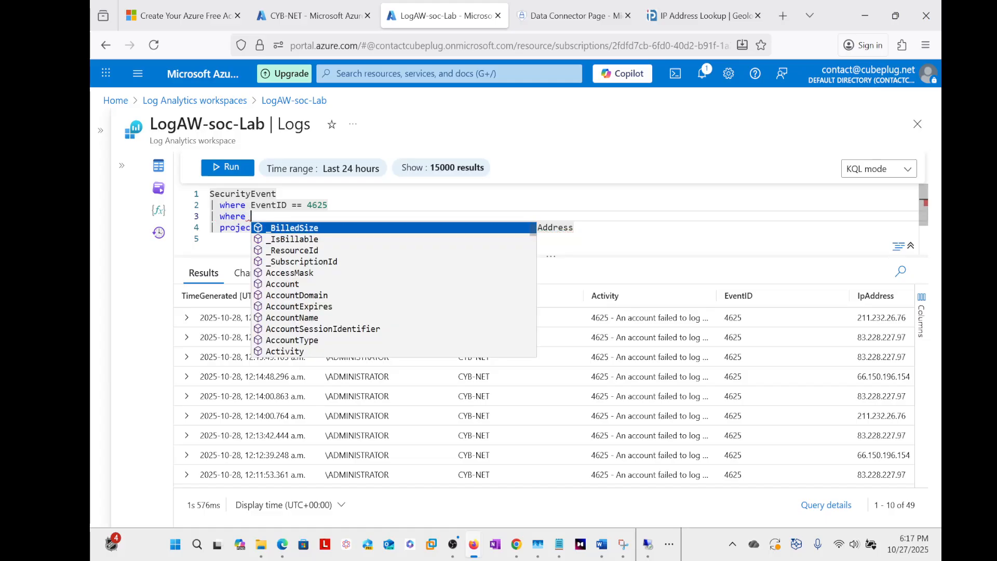
type(" Timi")
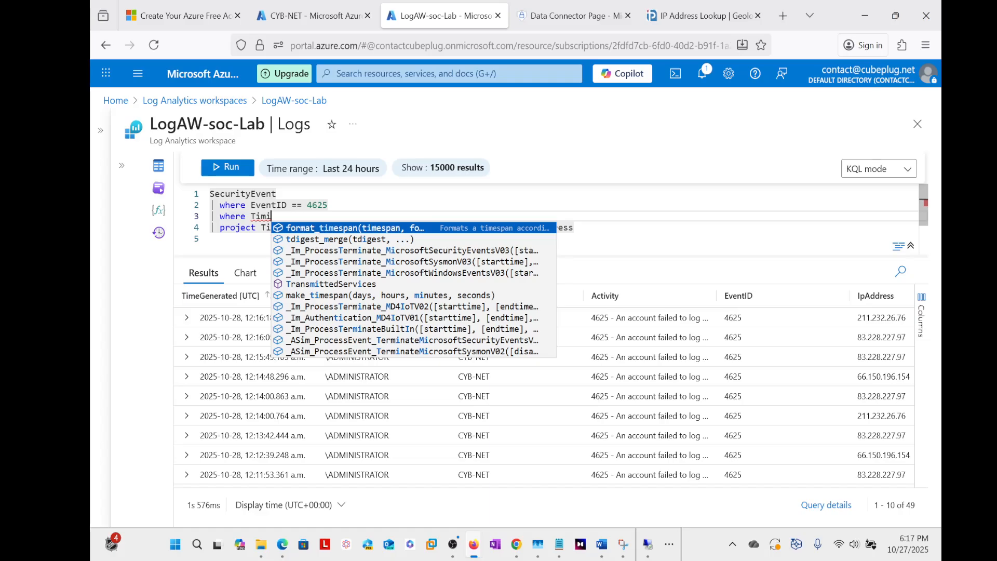
key("BackSpace")
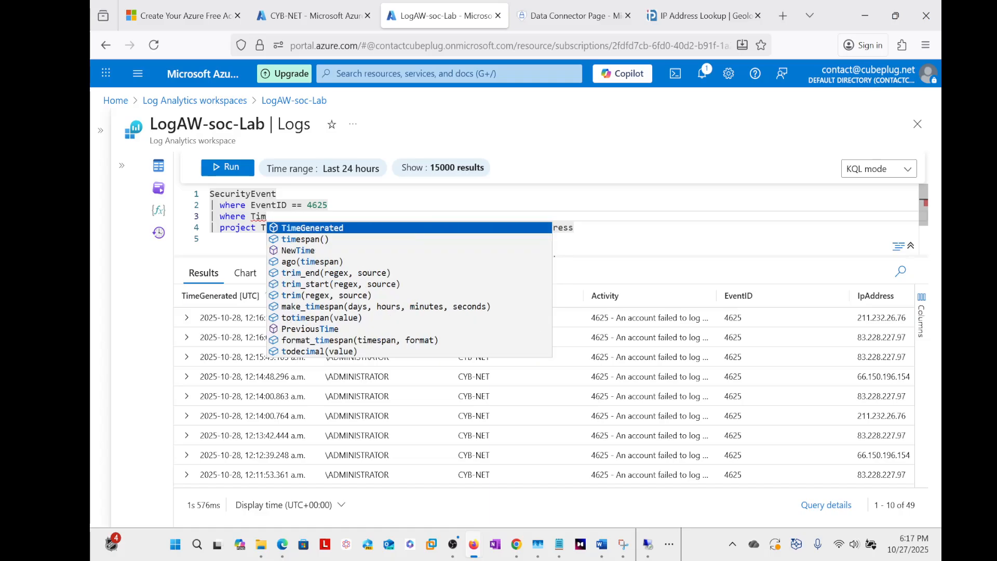
key("Tab")
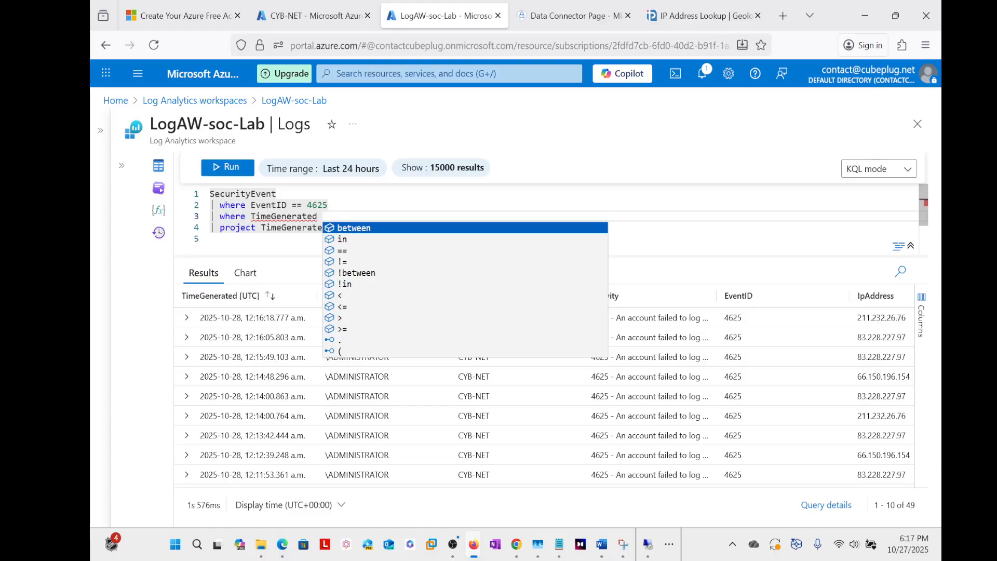
type("> ag")
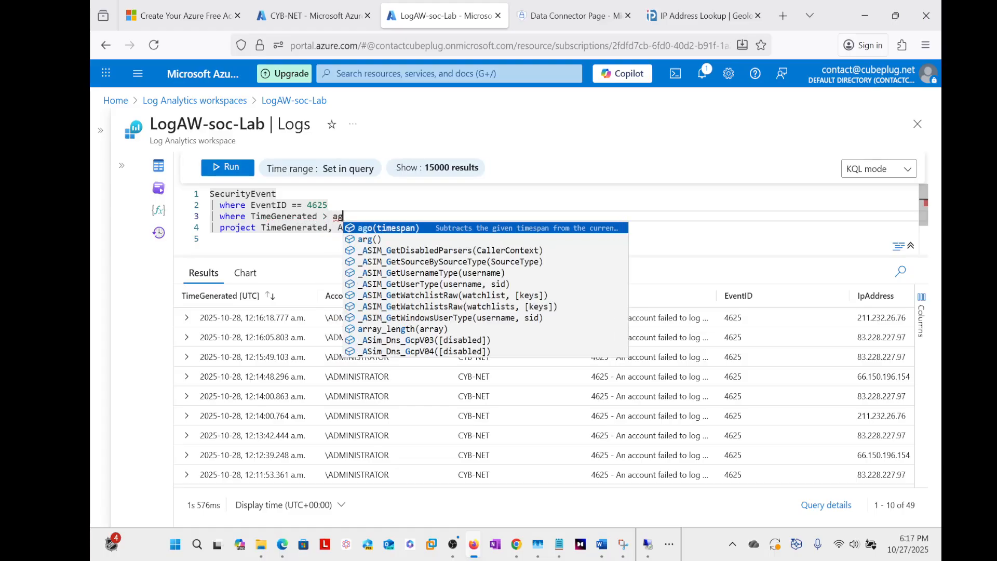
key("Down")
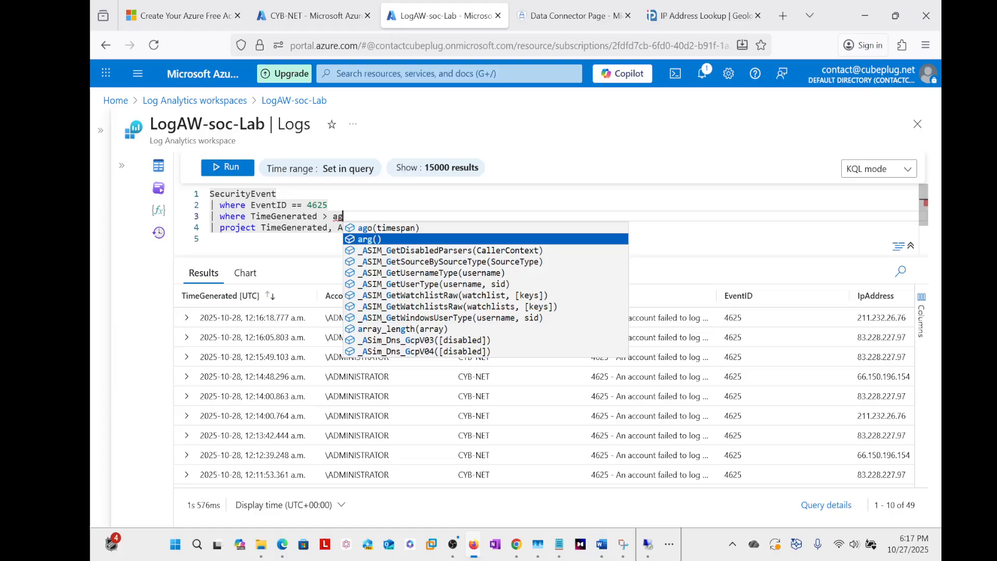
key("Up")
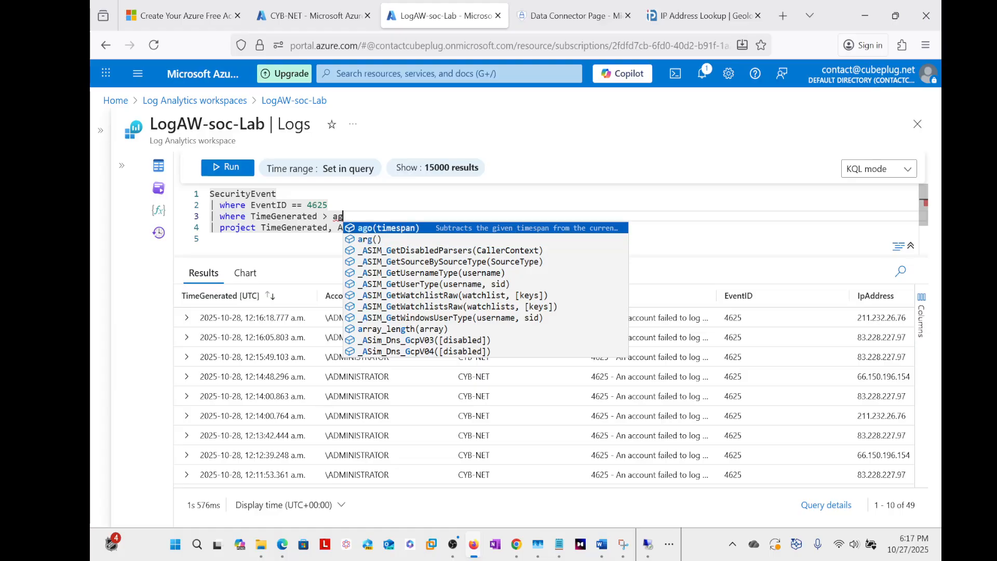
key("Tab")
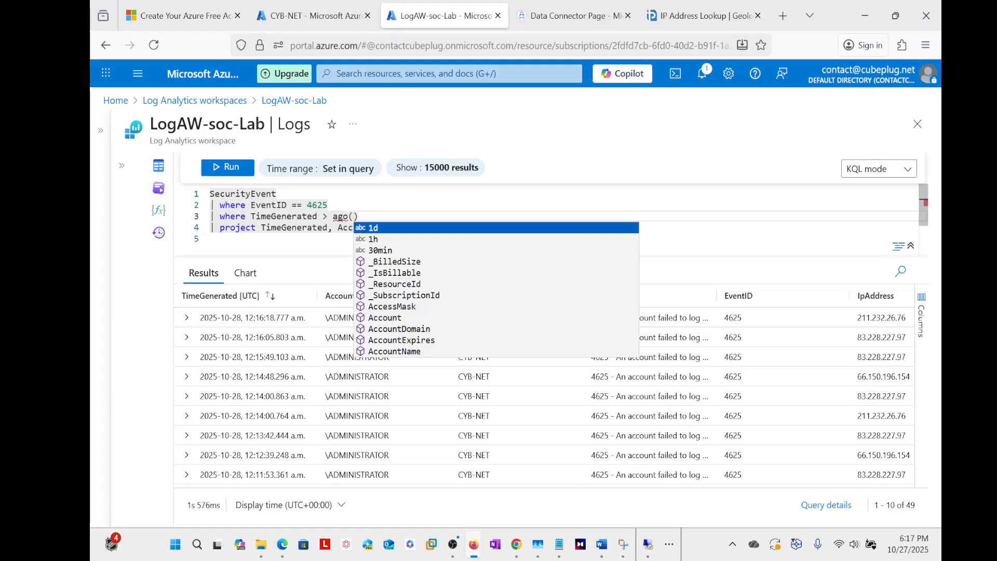
type("20")
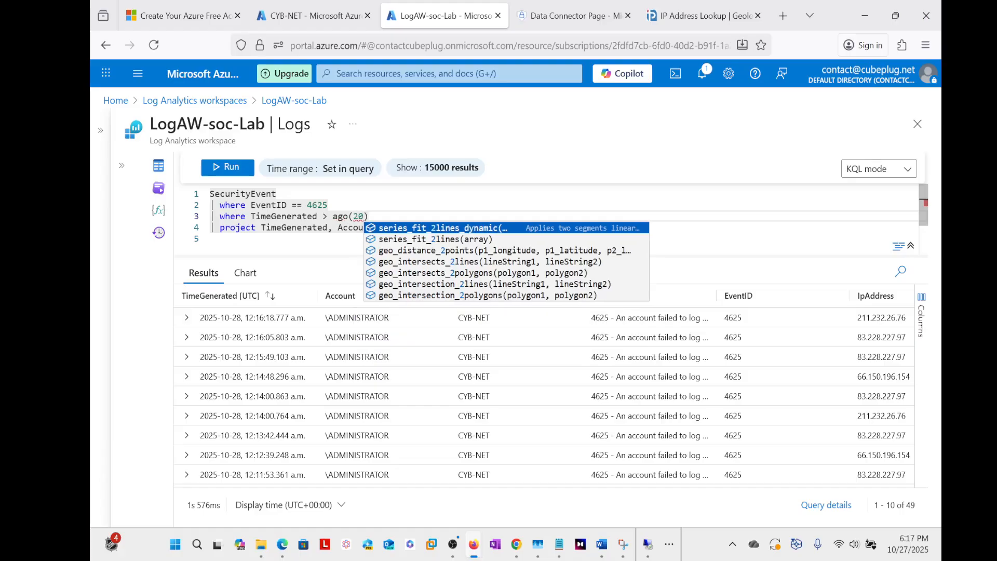
type("m")
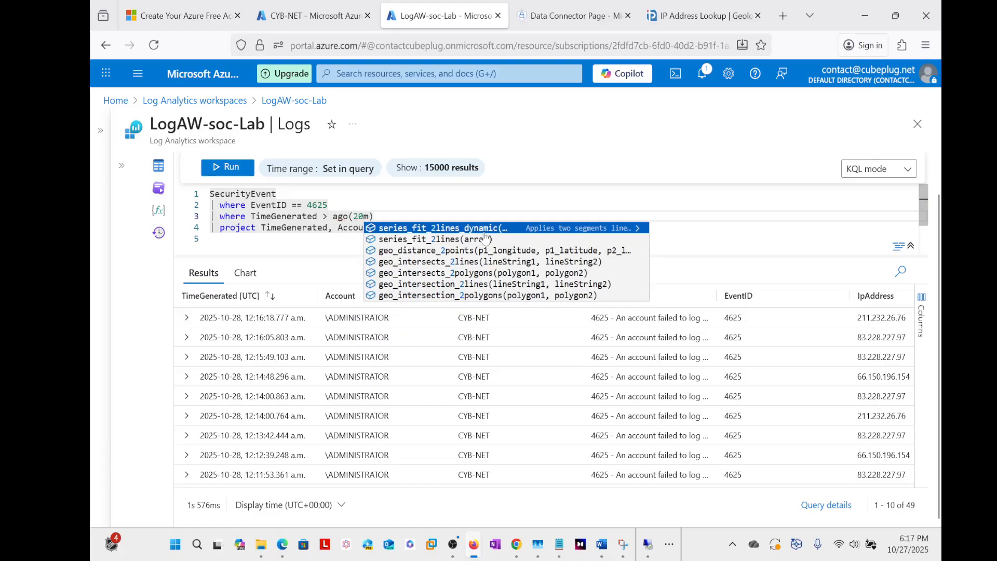
type(")")
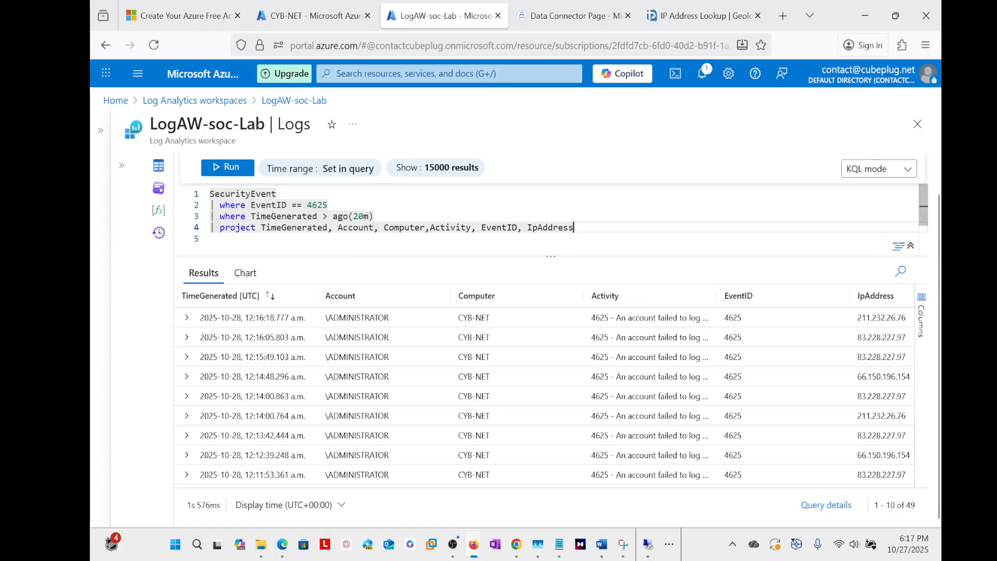
left_click(238, 168)
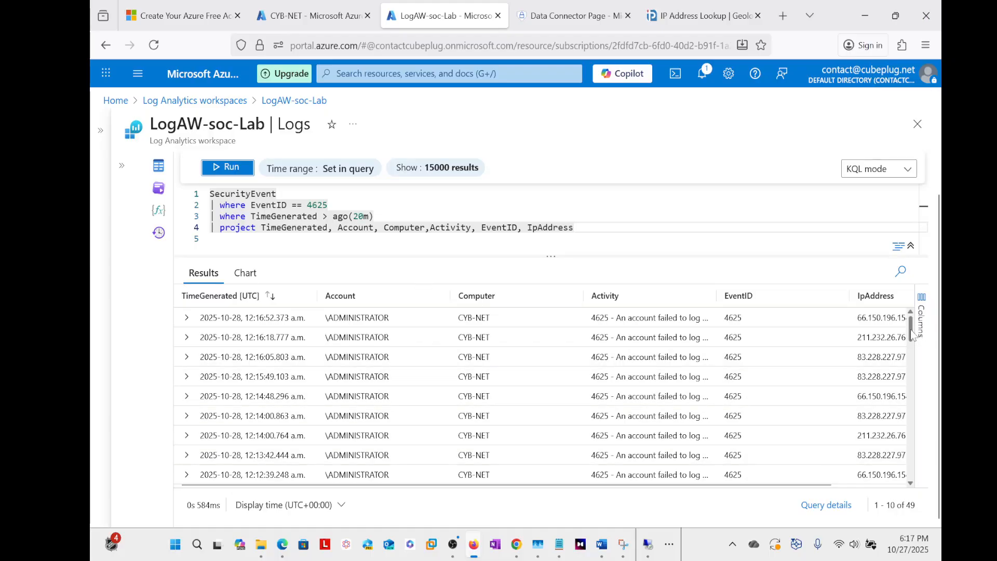
Step: Change the query's TimeGenerated filter to ago(1m) and run it
left_click_drag(911, 332, 900, 297)
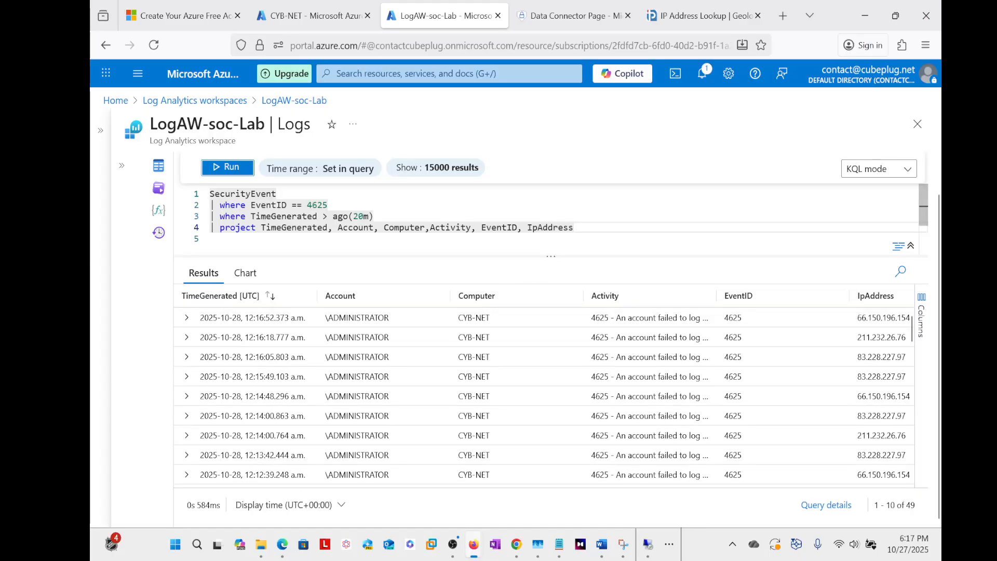
left_click(363, 216)
key("BackSpace")
key("BackSpace")
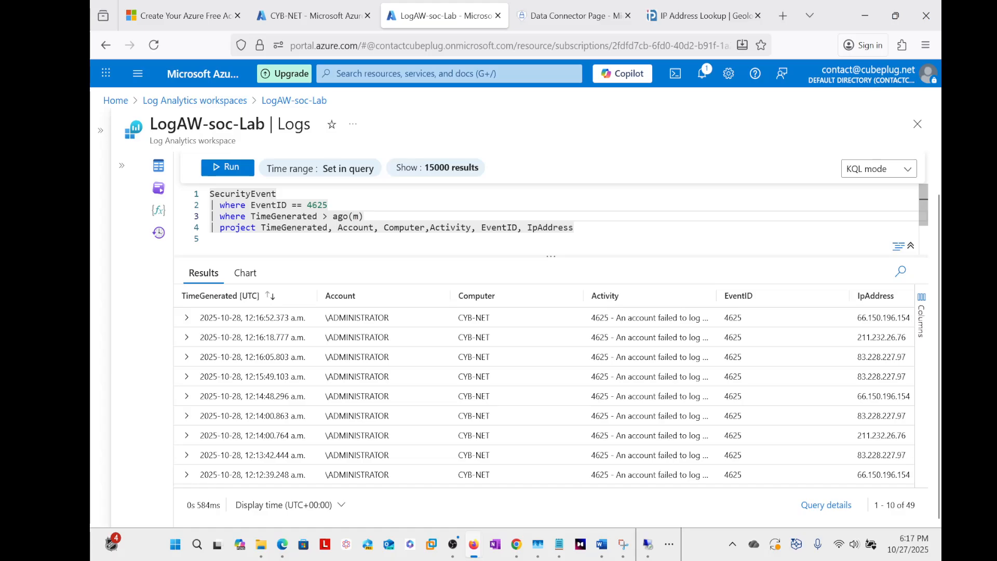
type("1")
key("Down")
left_click(225, 167)
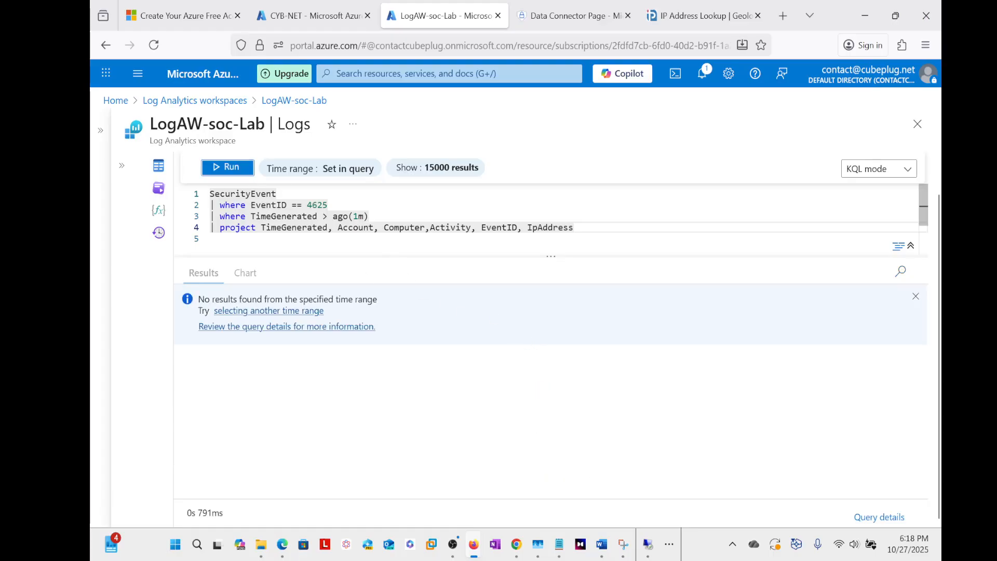
Step: Widen the TimeGenerated filter to ago(10m), run the query and look over the returned failed logons
left_click(358, 216)
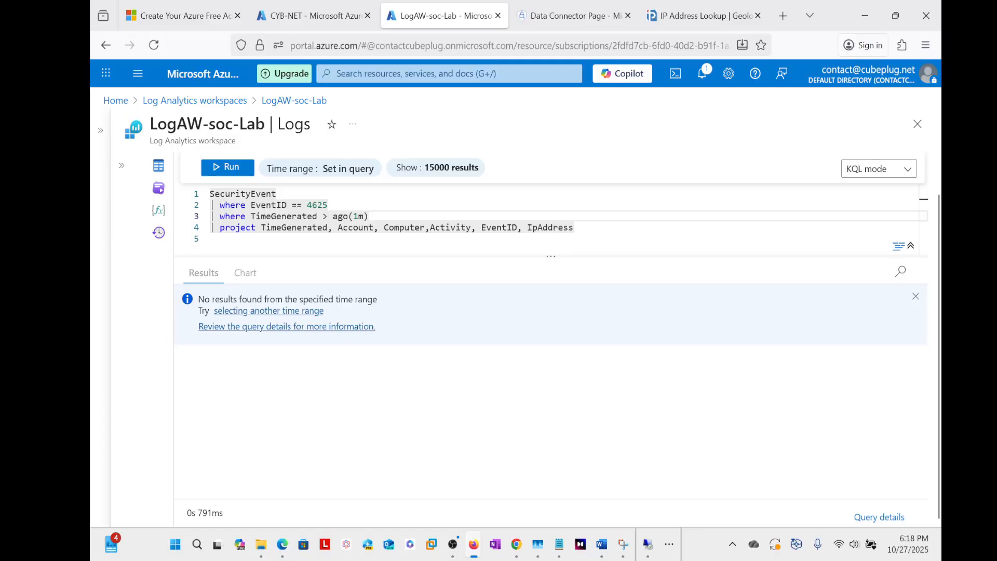
type("0")
key("Down")
key("End")
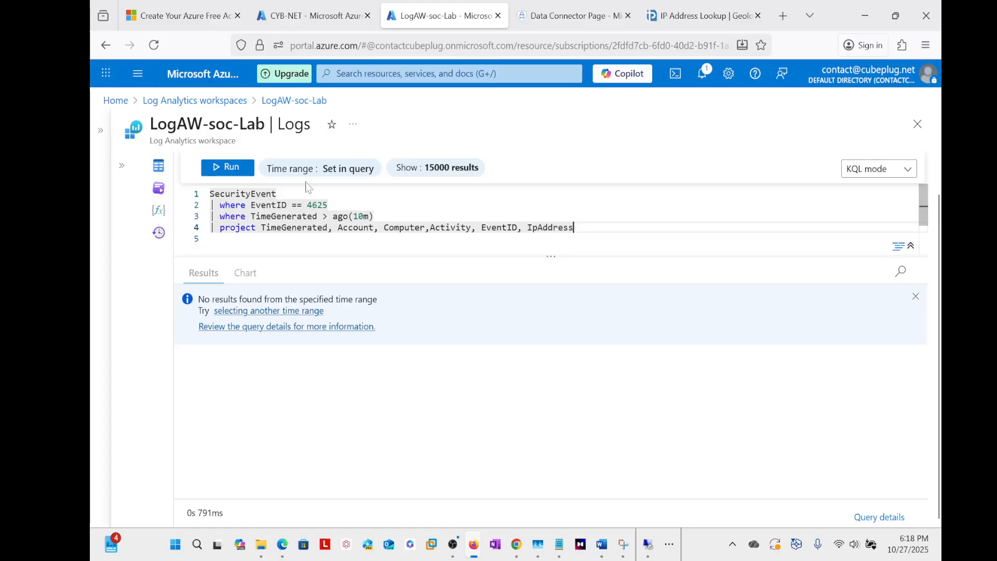
left_click(223, 166)
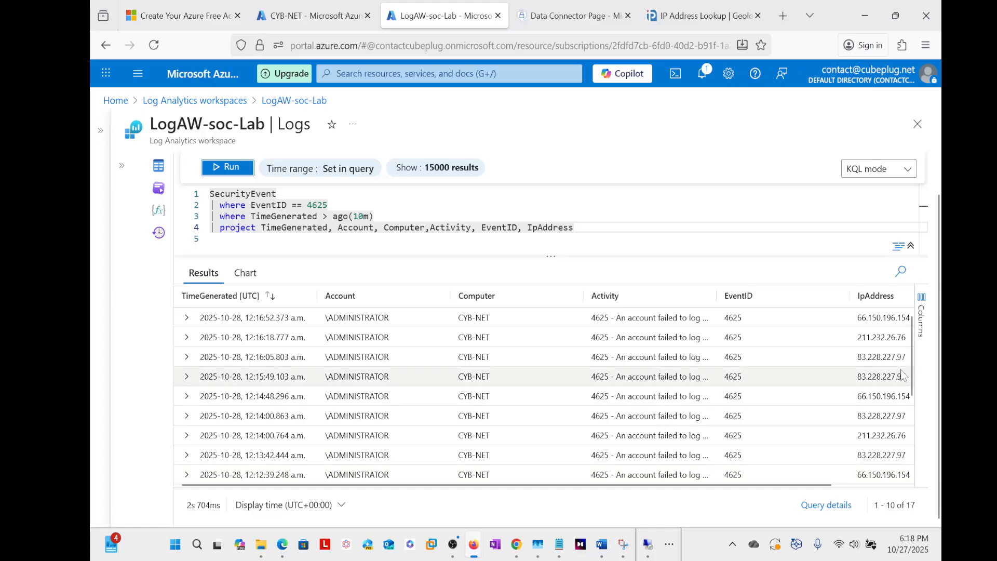
left_click_drag(913, 352, 915, 299)
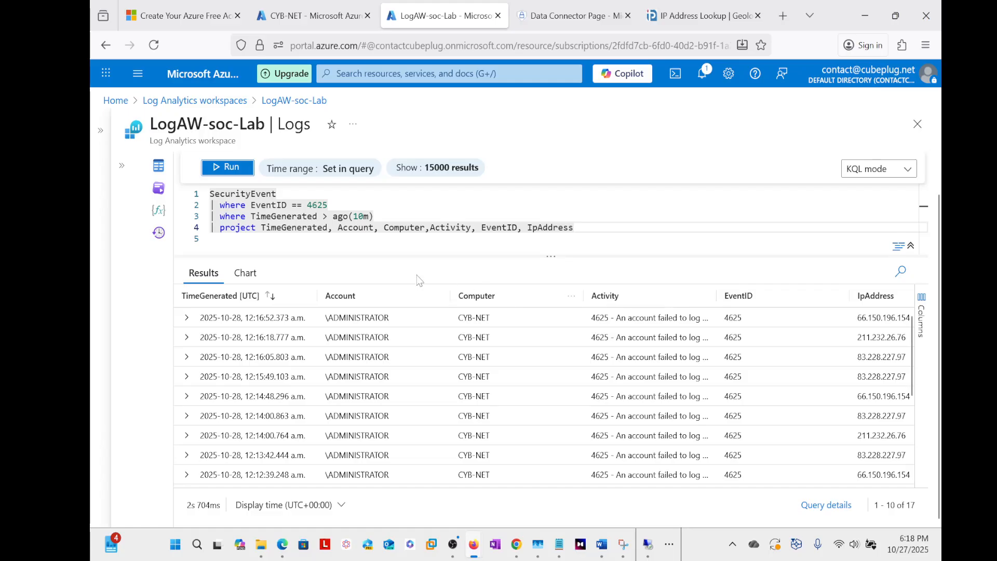
Step: Set the TimeGenerated filter to ago(20m) and rerun the failed-logon query
left_click(357, 216)
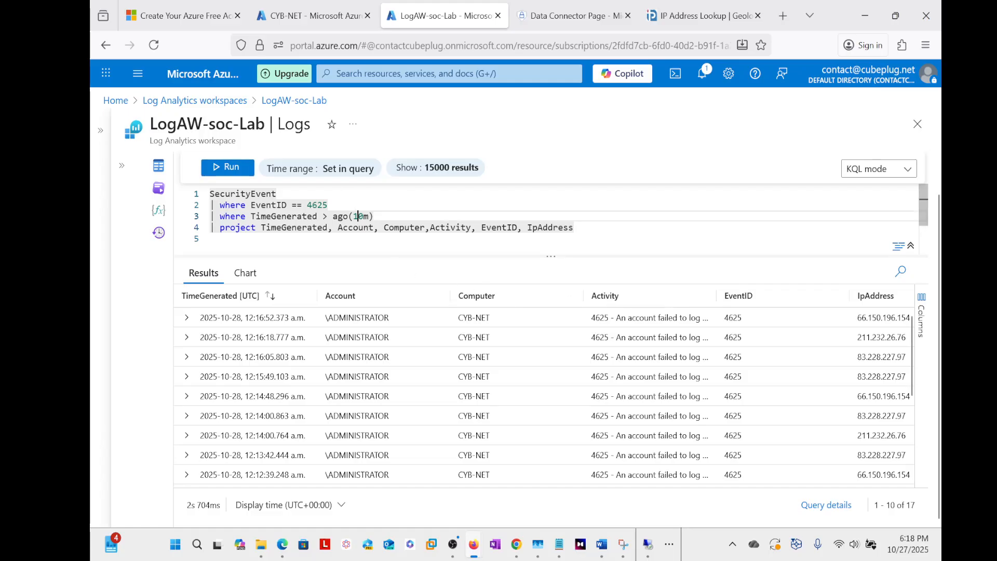
key("BackSpace")
type("2")
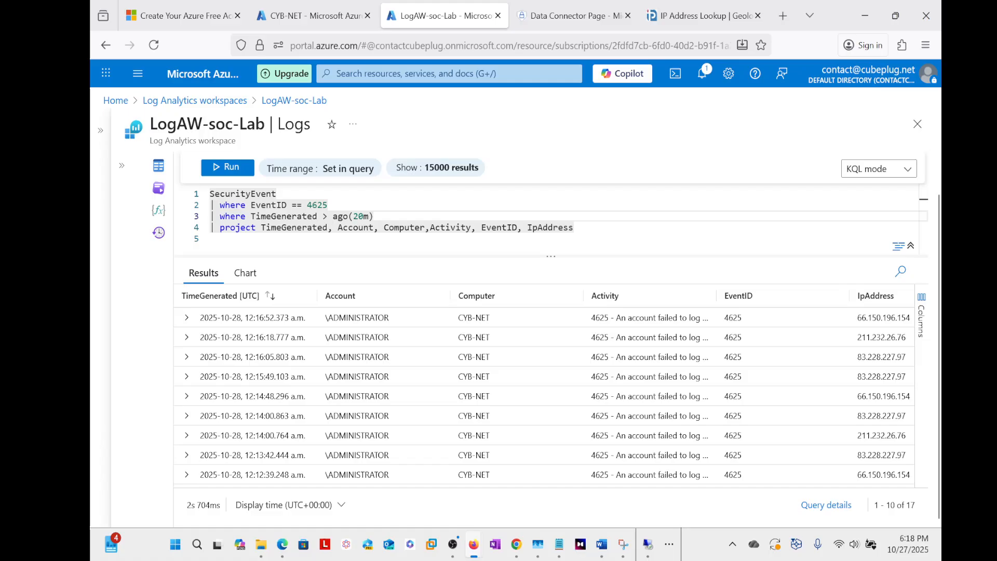
left_click(223, 173)
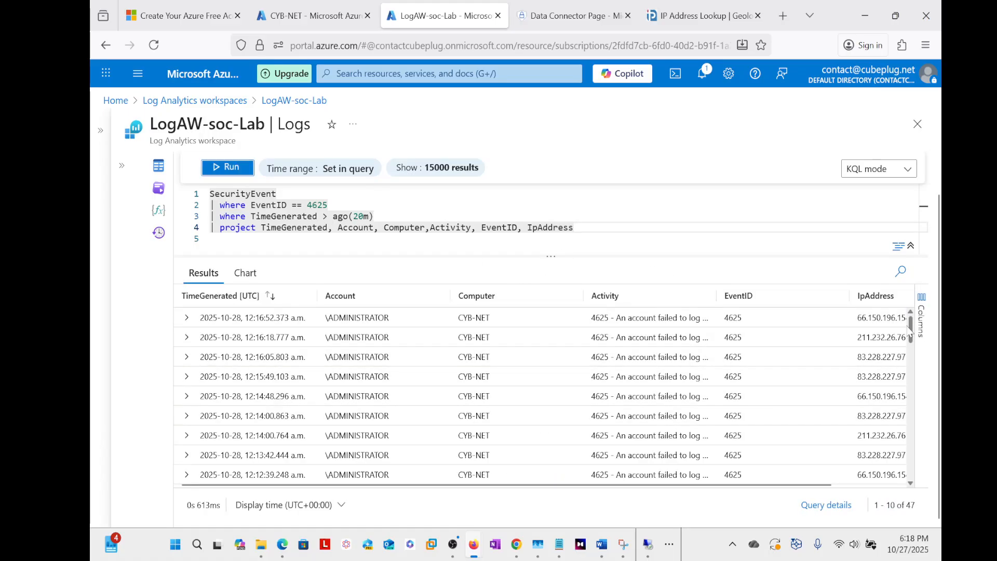
left_click_drag(911, 330, 928, 304)
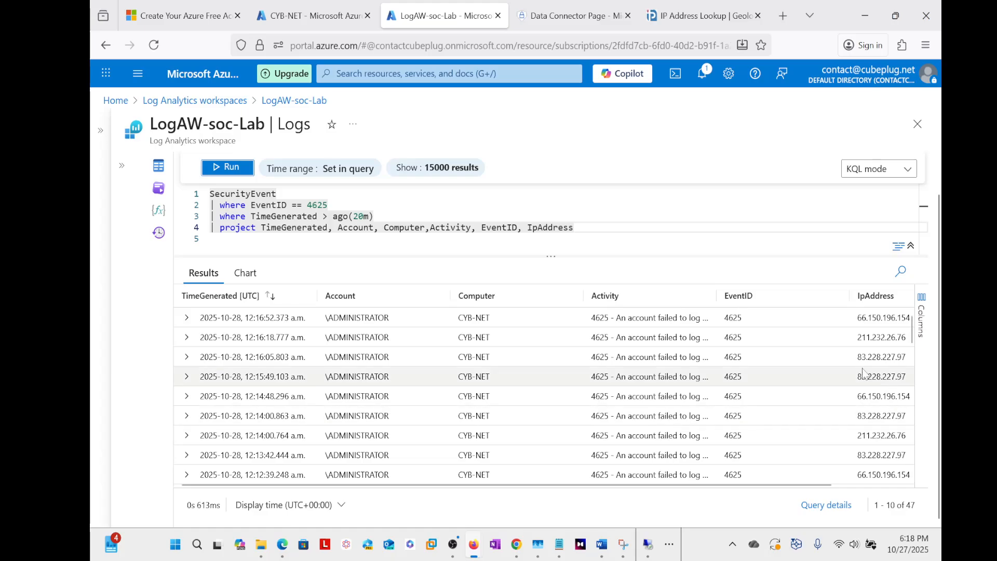
Step: Look across the result columns and expand the 12:16:52.373 a.m. failed-logon record to examine its account, activity and IP address
left_click_drag(636, 483, 676, 488)
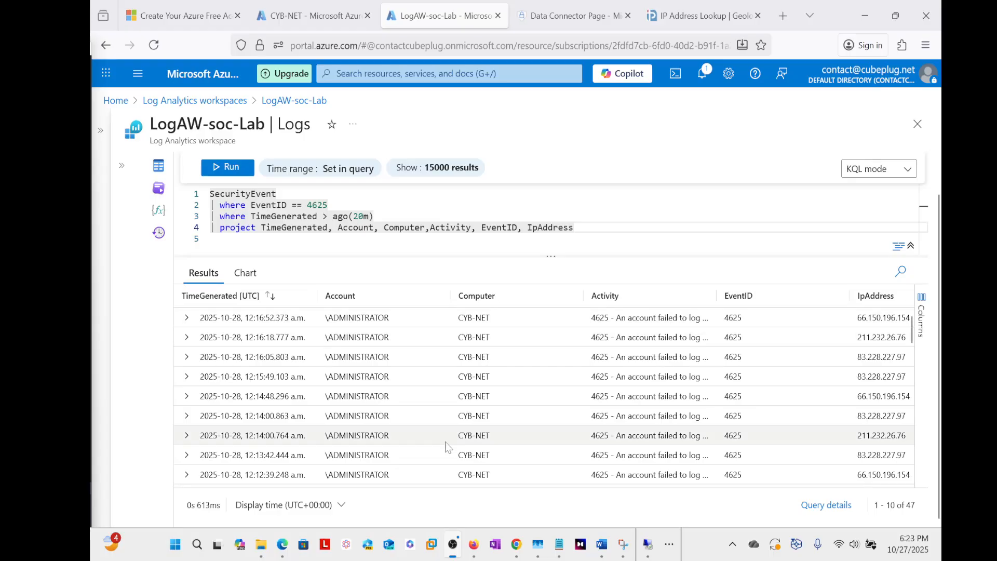
left_click_drag(357, 485, 439, 485)
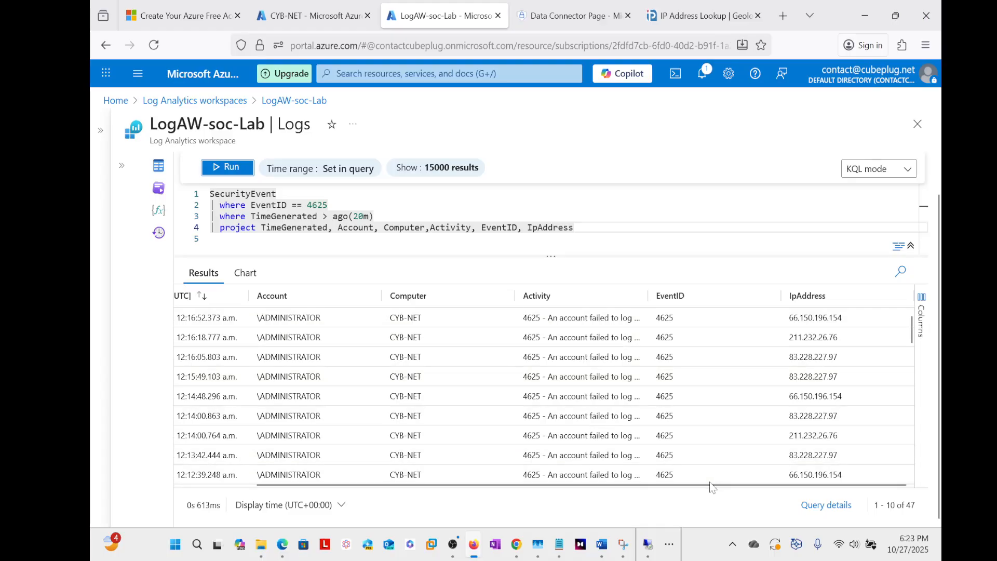
left_click_drag(711, 485, 492, 477)
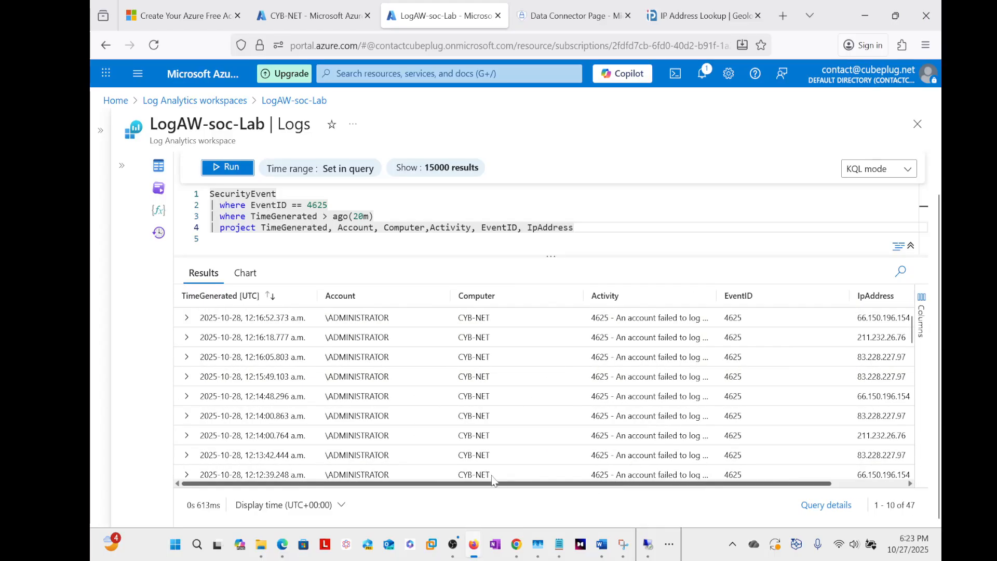
left_click(187, 317)
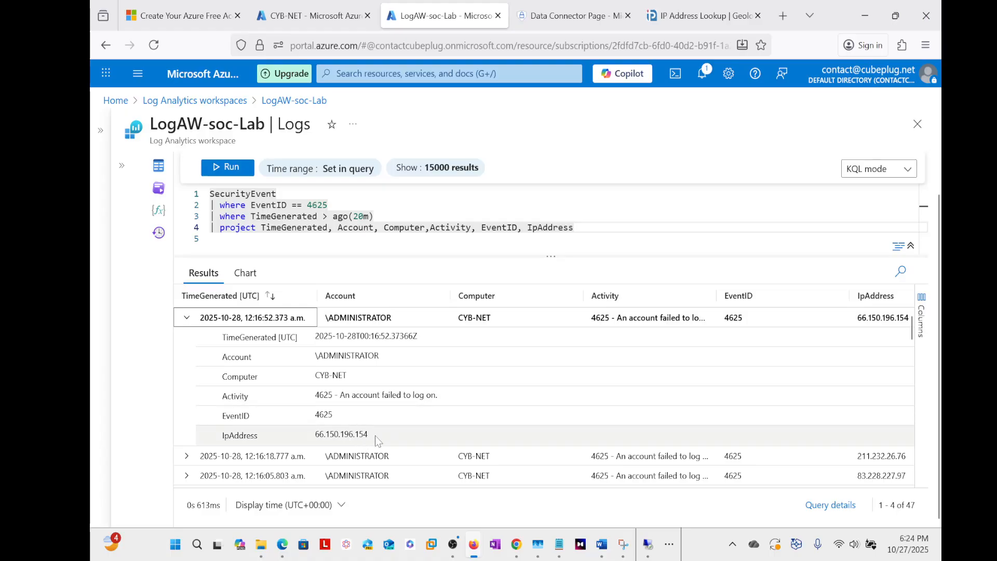
left_click_drag(370, 436, 314, 440)
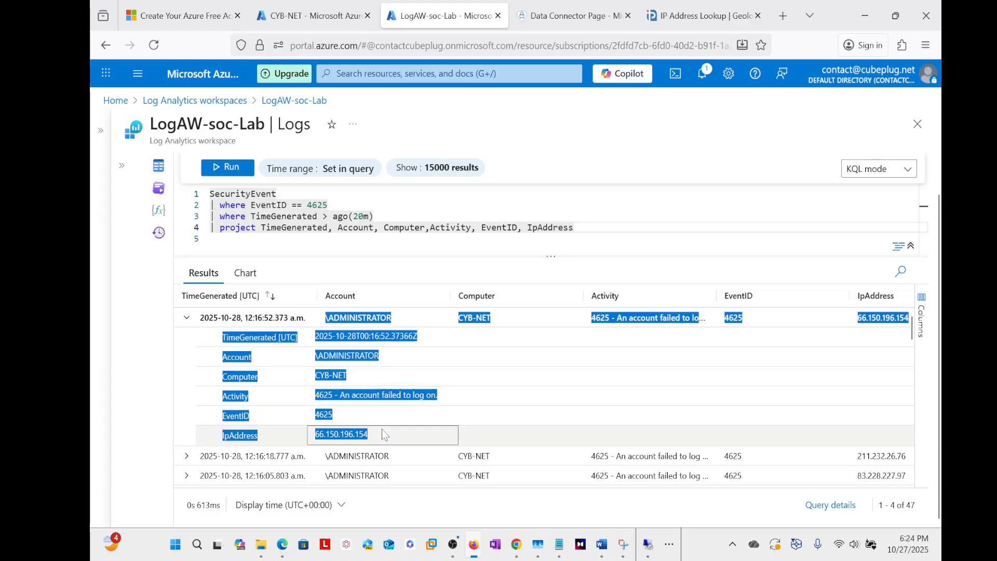
left_click(379, 442)
Step: Switch to the IP lookup page to review the geolocation data for 83.228.227.97 and return to the LogAW-soc-Lab logs
left_click(691, 15)
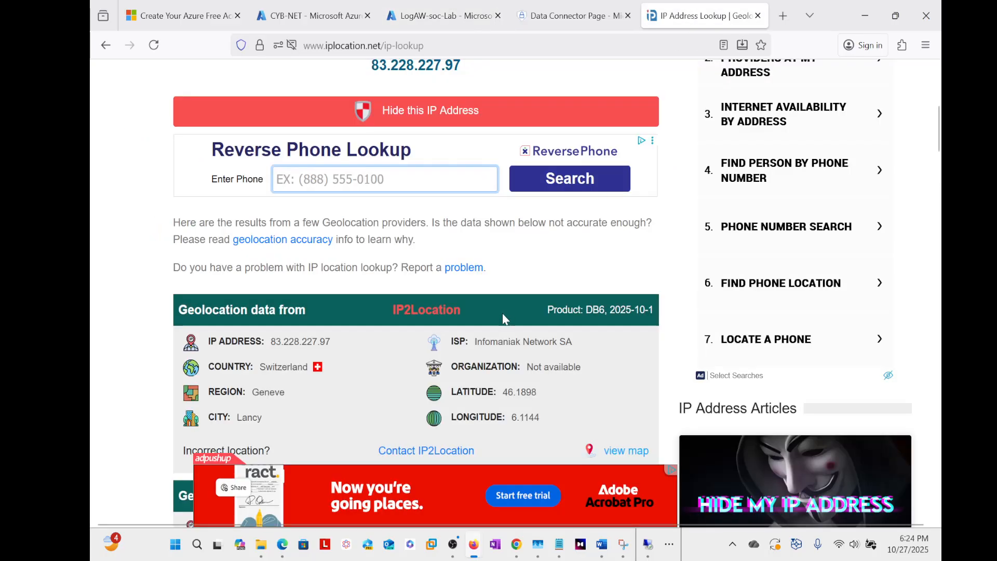
scroll(379, 202, "down", 3)
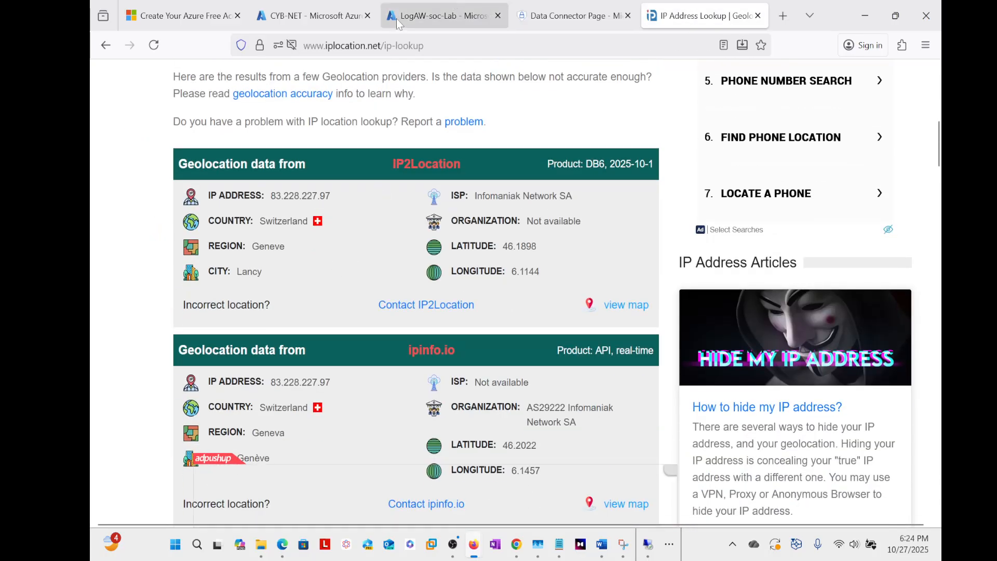
left_click(482, 24)
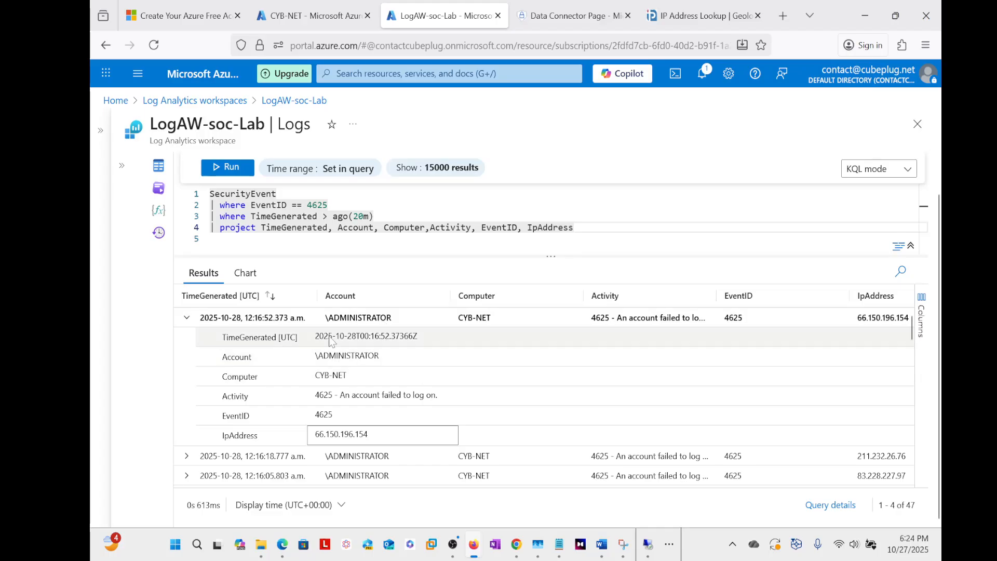